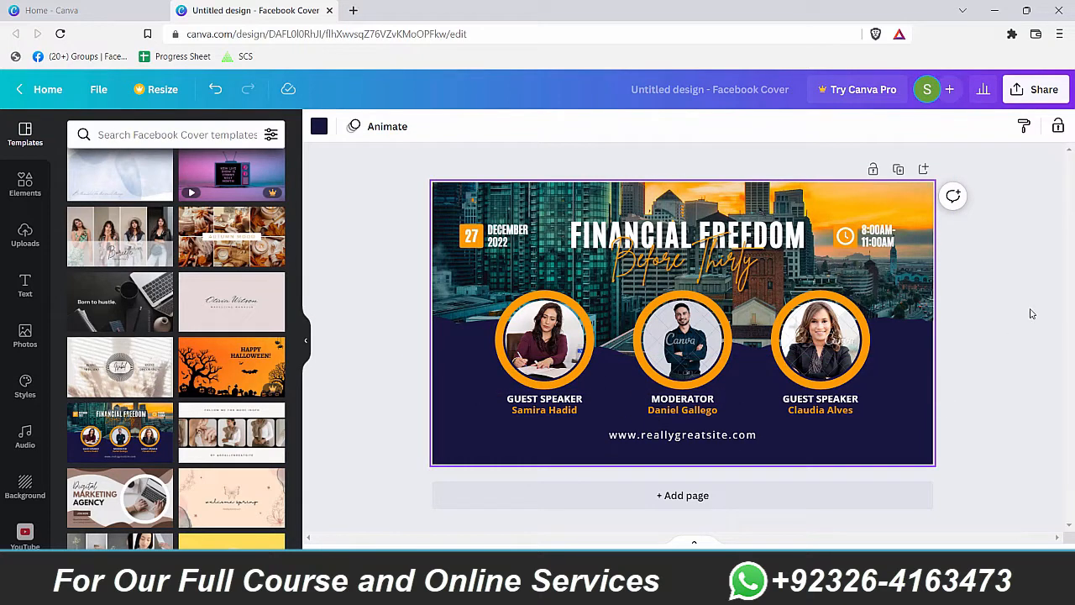
Step: Delete the city skyline photo from the top frame of the cover
click(981, 249)
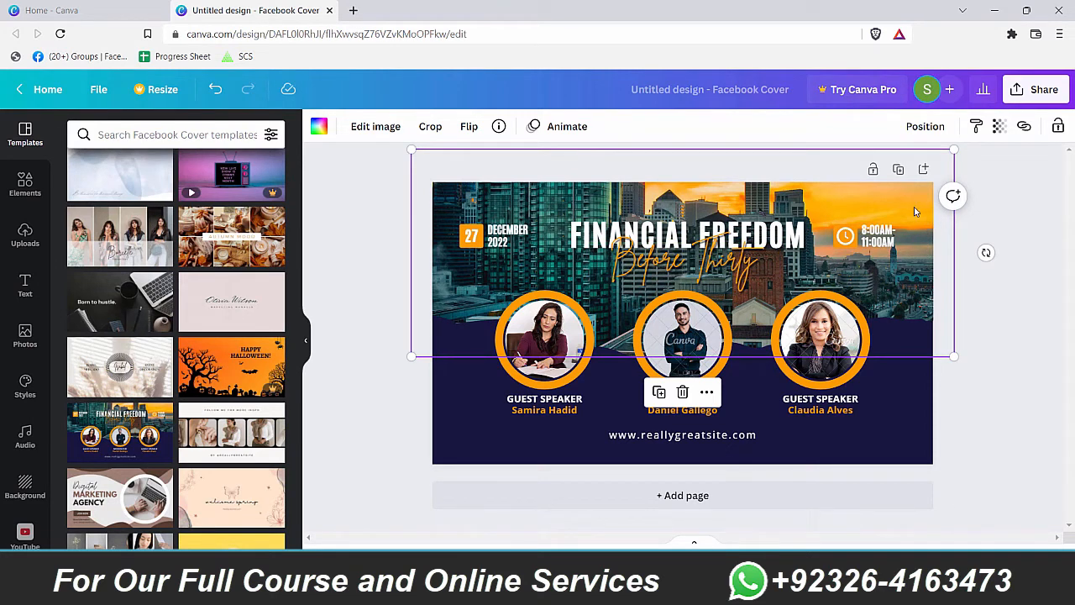
key(Delete)
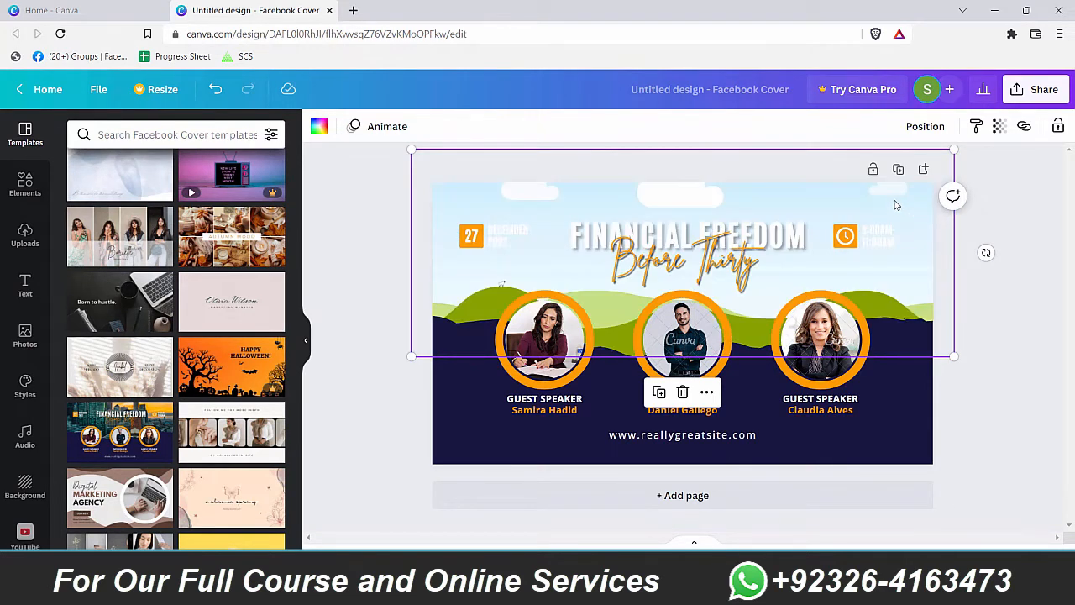
click(583, 406)
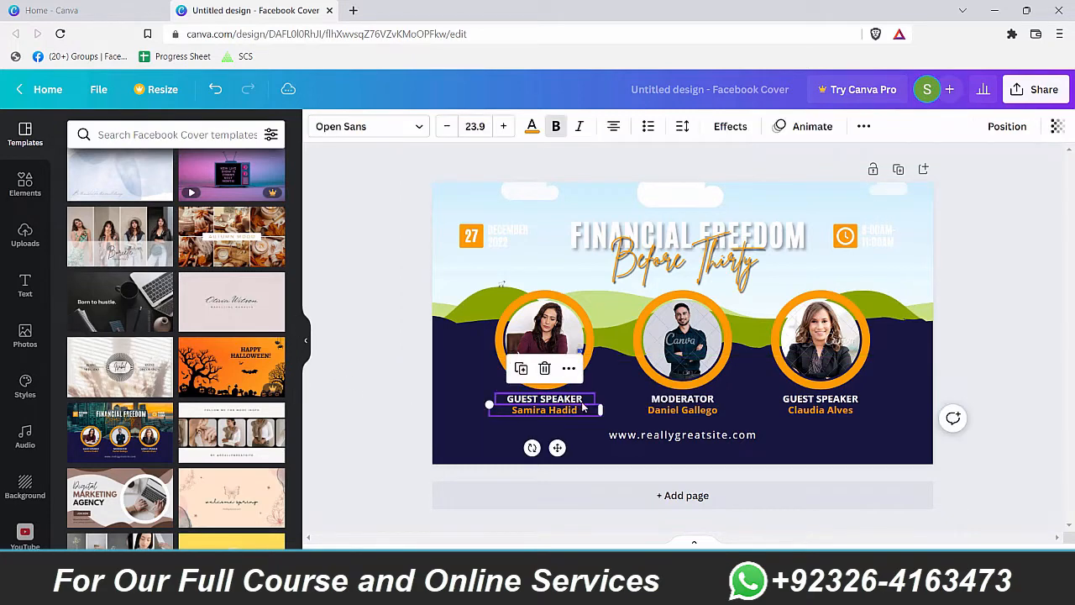
click(454, 368)
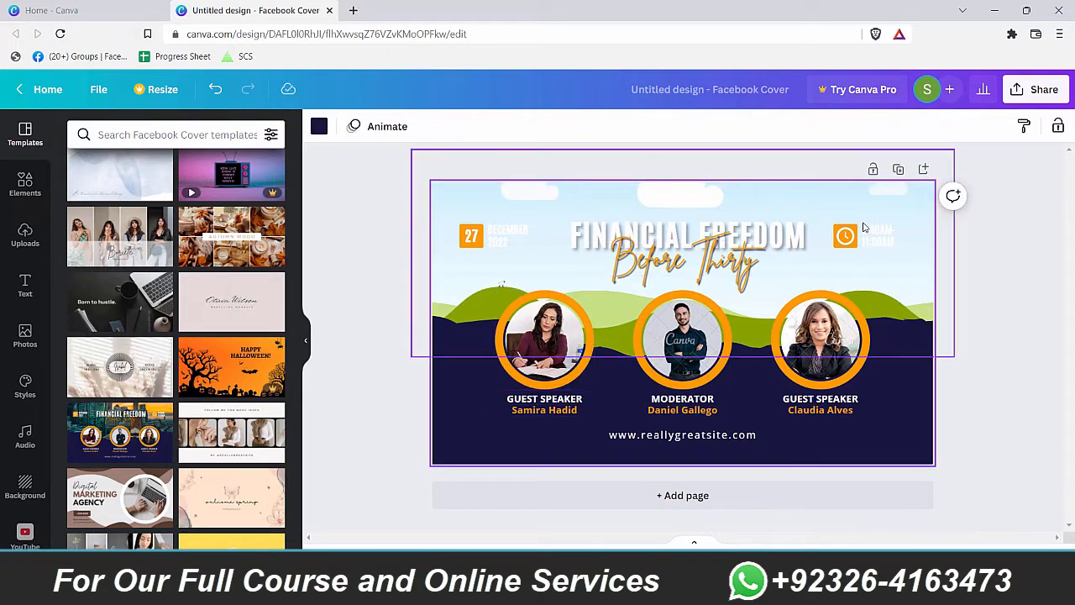
click(922, 208)
Step: Search the stock photo library for 'restaurant'
click(25, 183)
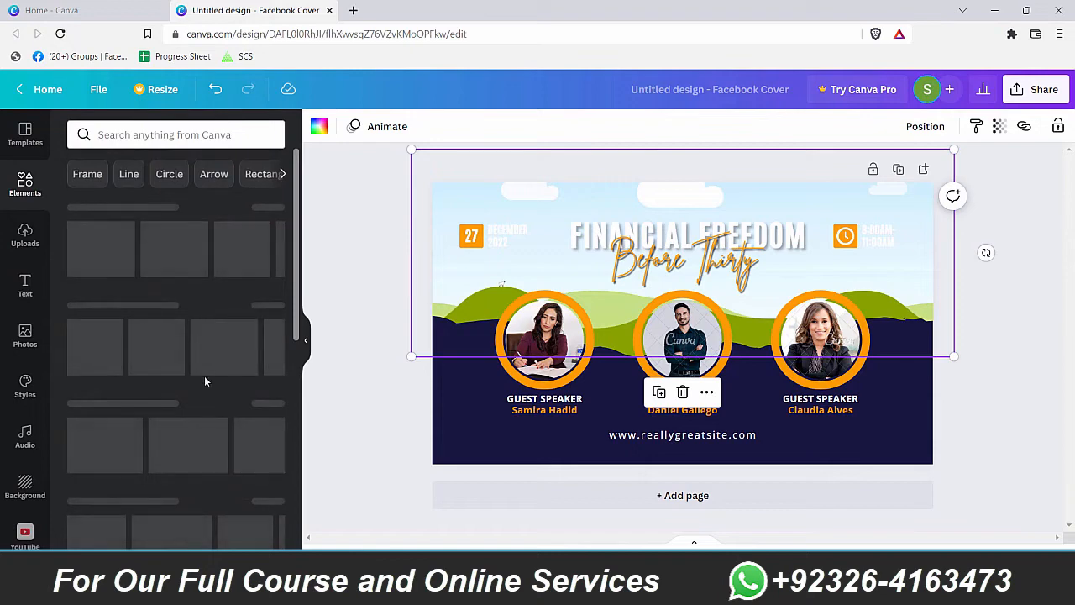
scroll(209, 374, down, 4)
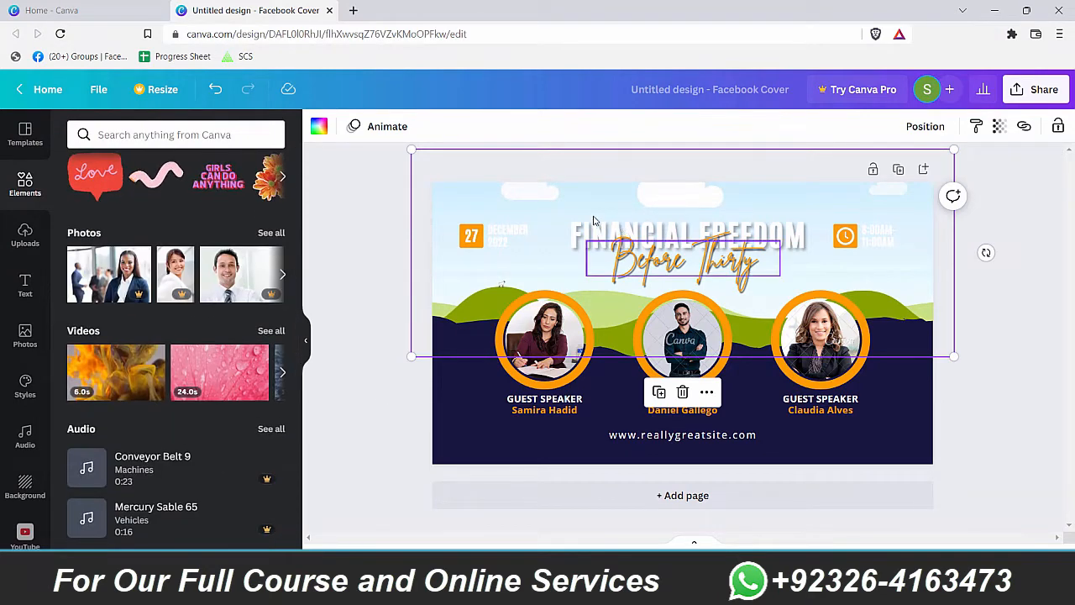
click(25, 235)
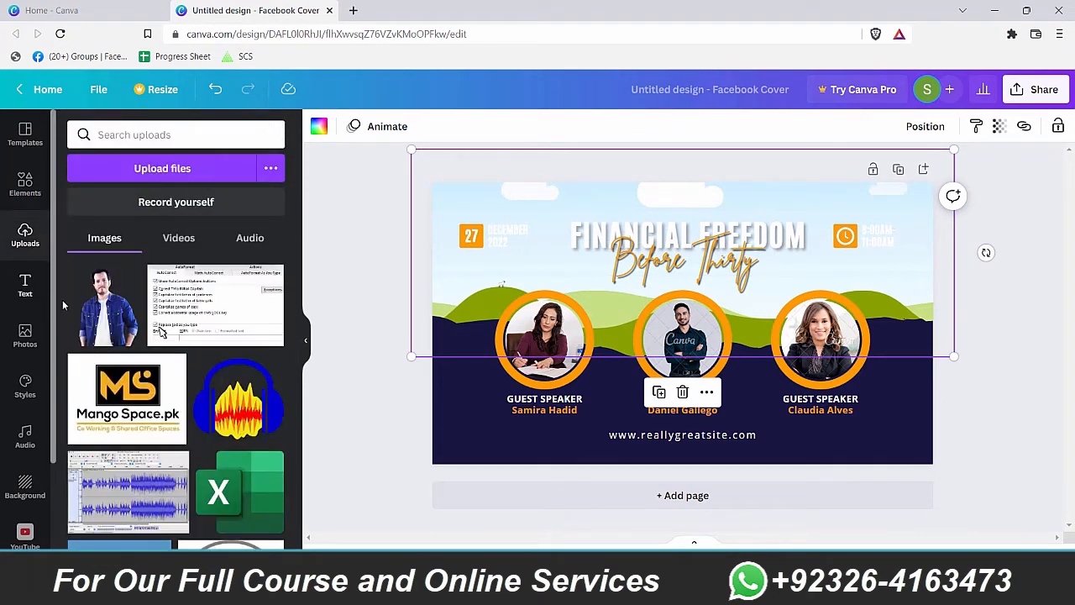
click(25, 183)
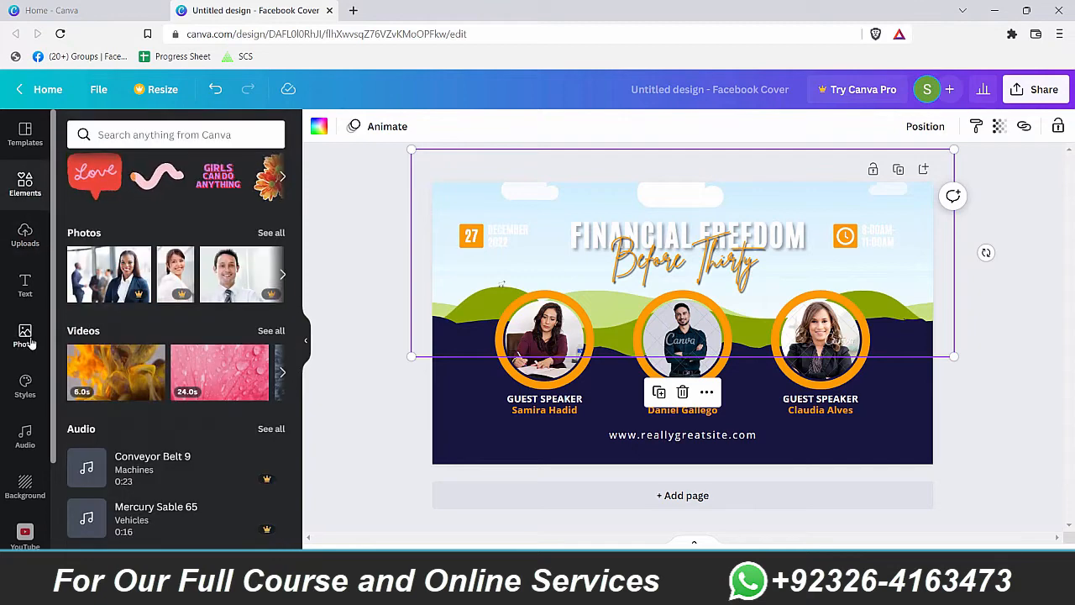
click(25, 336)
click(151, 134)
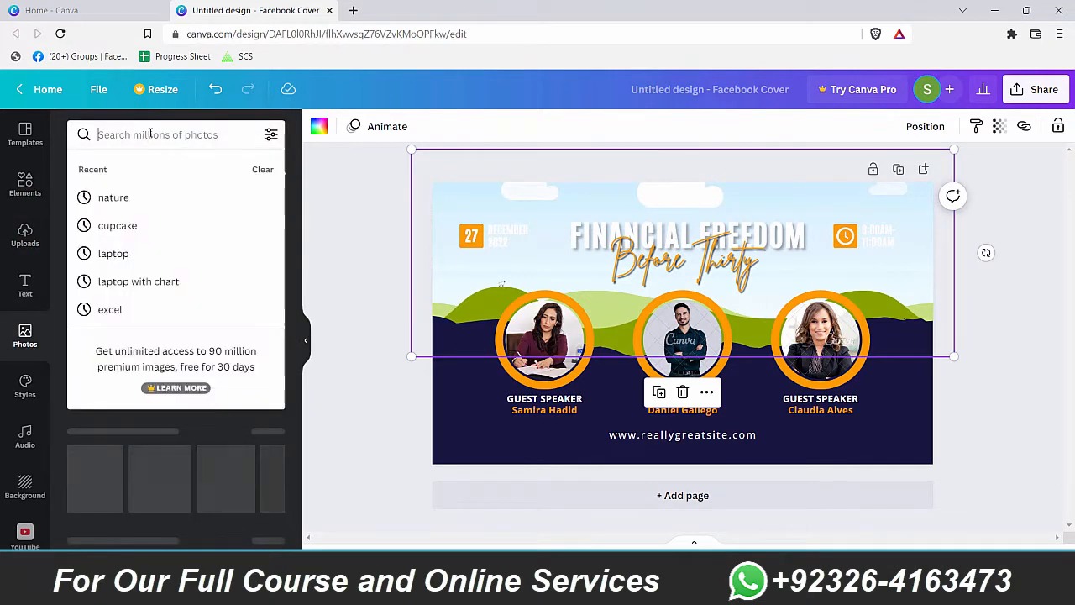
text(restau)
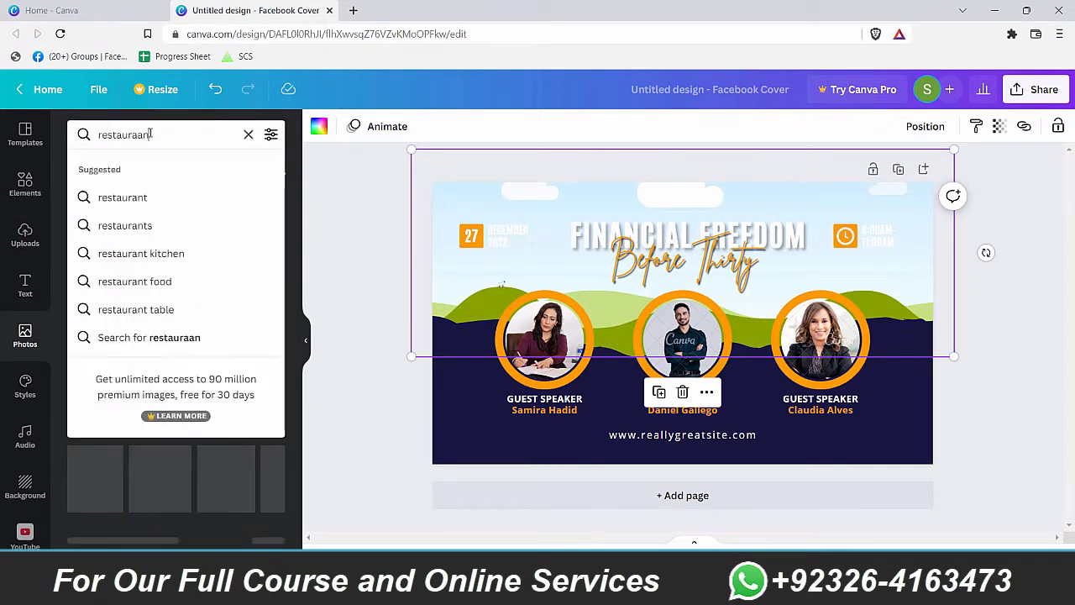
text(raan)
key(BackSpace)
key(BackSpace)
key(Return)
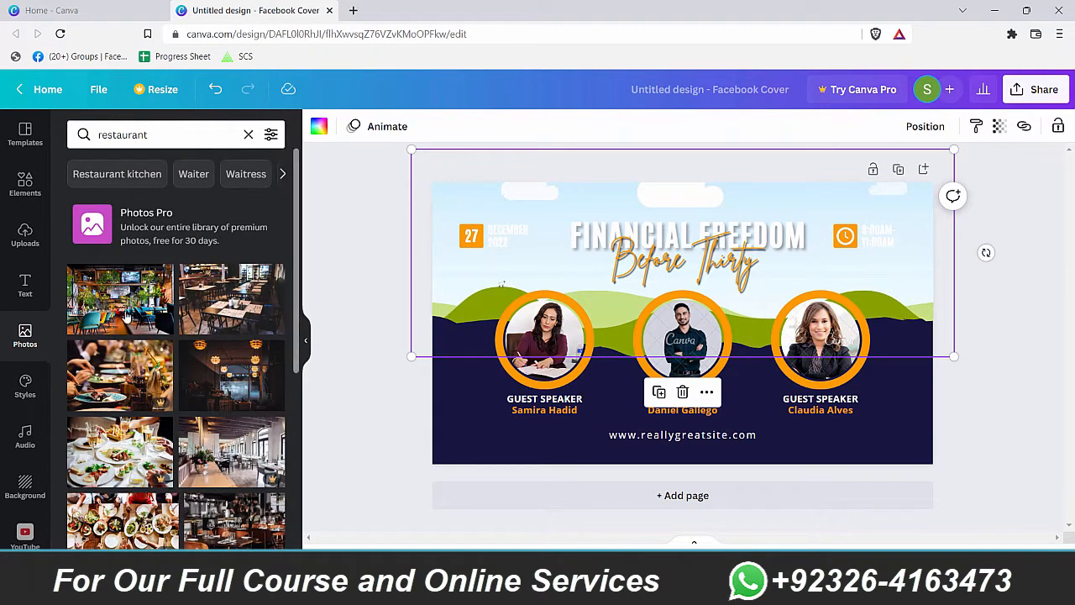
Step: Drop the first restaurant interior photo into the empty top frame
drag(126, 332, 821, 295)
key(ctrl+z)
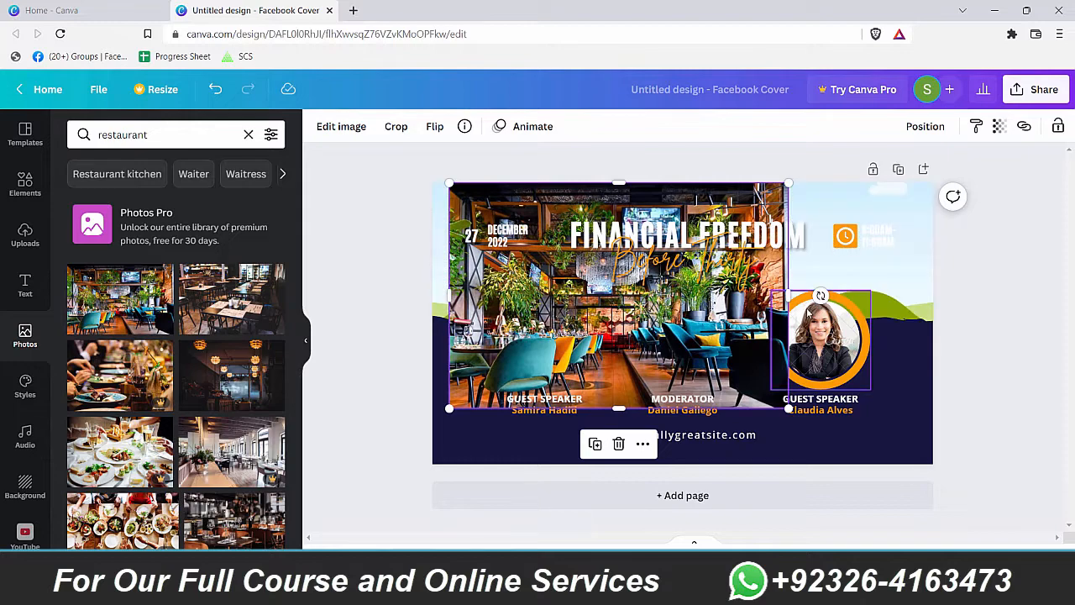
key(ctrl+z)
click(113, 306)
key(ctrl+z)
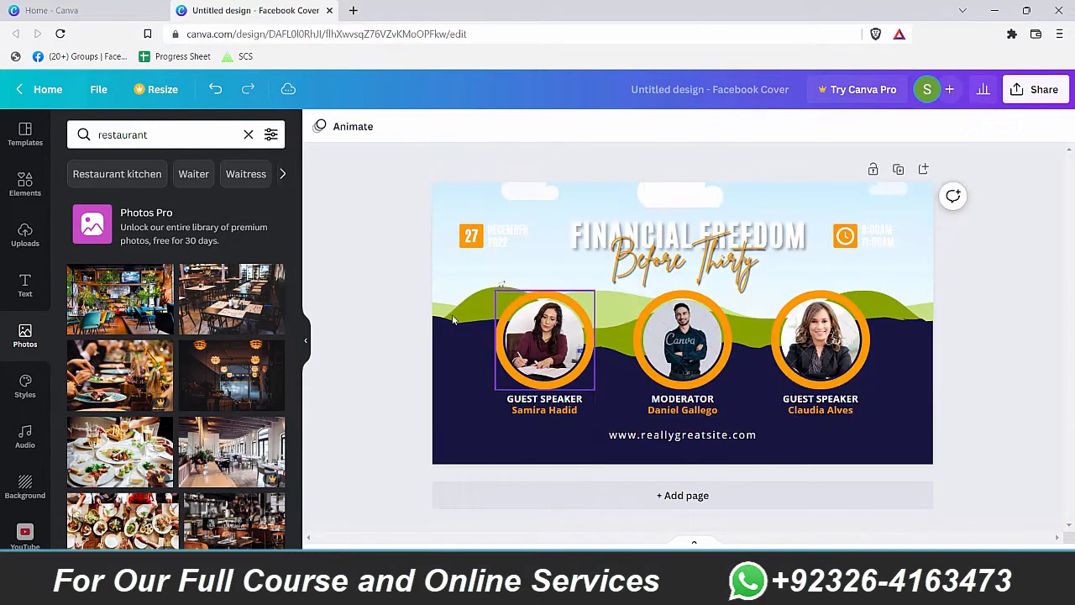
drag(120, 302, 848, 333)
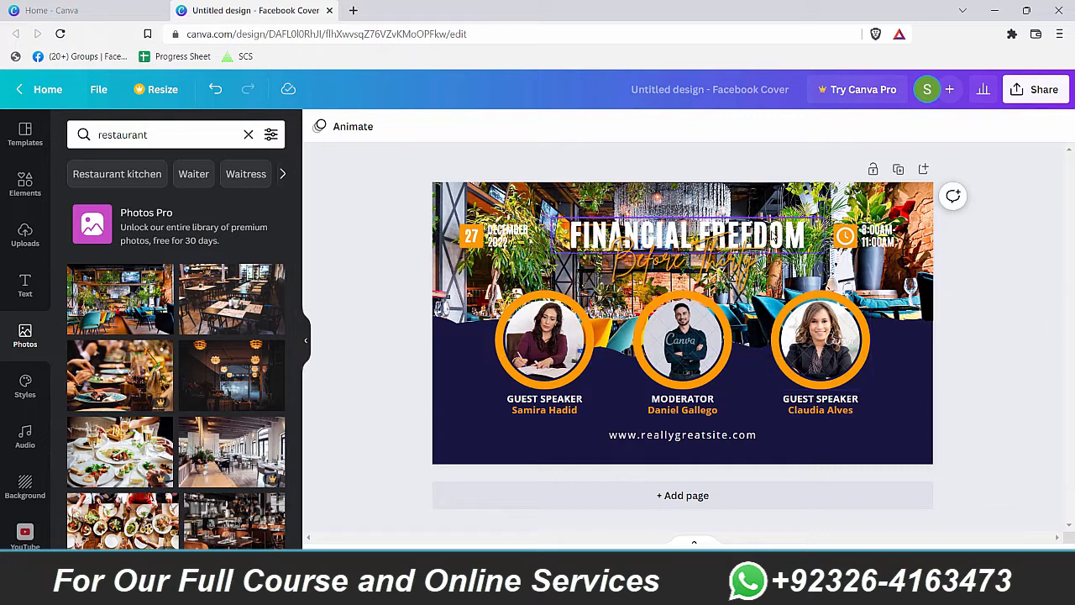
Step: Rewrite the FINANCIAL FREEDOM heading as 'RESTAURANT'
click(773, 235)
click(773, 235)
text(R)
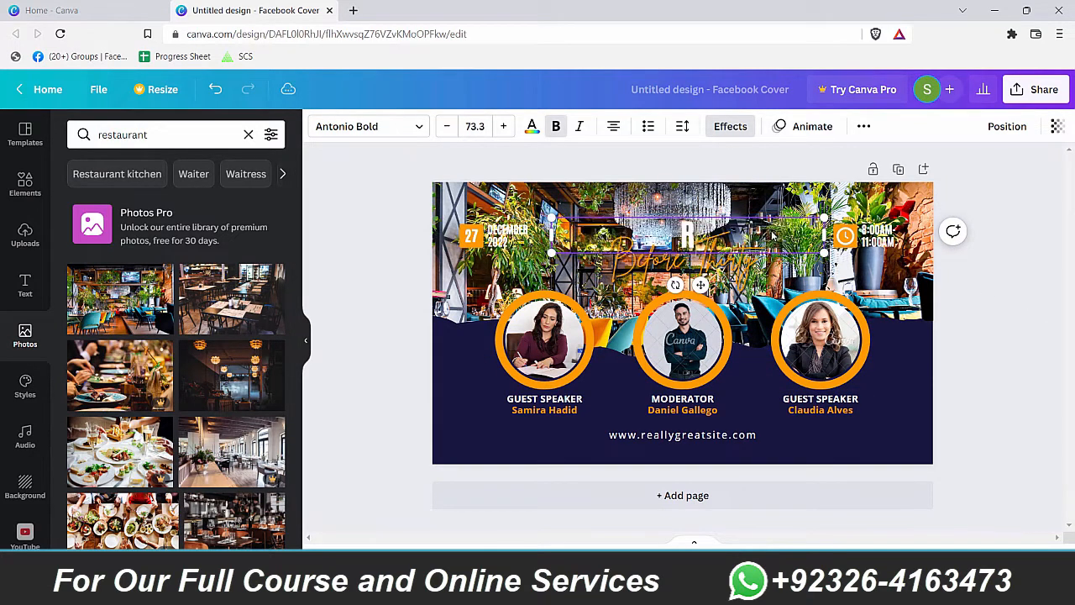
text(ESTAURANT)
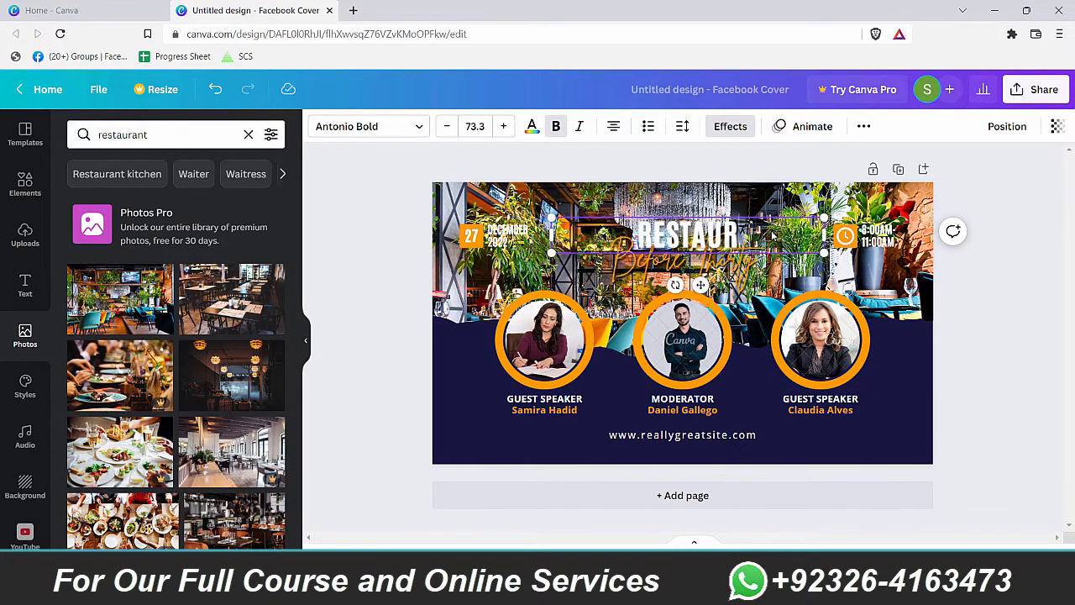
Step: Replace the Before Thirty script line with 'Thyme Boxtro'
double_click(685, 264)
text(Th)
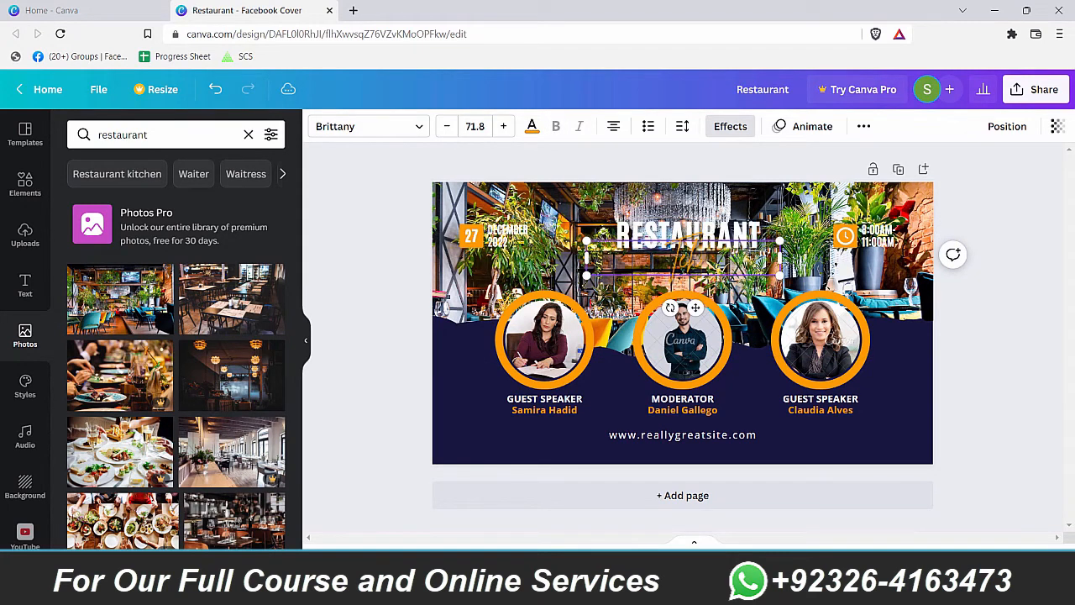
text(nolo)
key(BackSpace)
key(BackSpace)
key(BackSpace)
key(BackSpace)
key(BackSpace)
key(BackSpace)
key(BackSpace)
key(BackSpace)
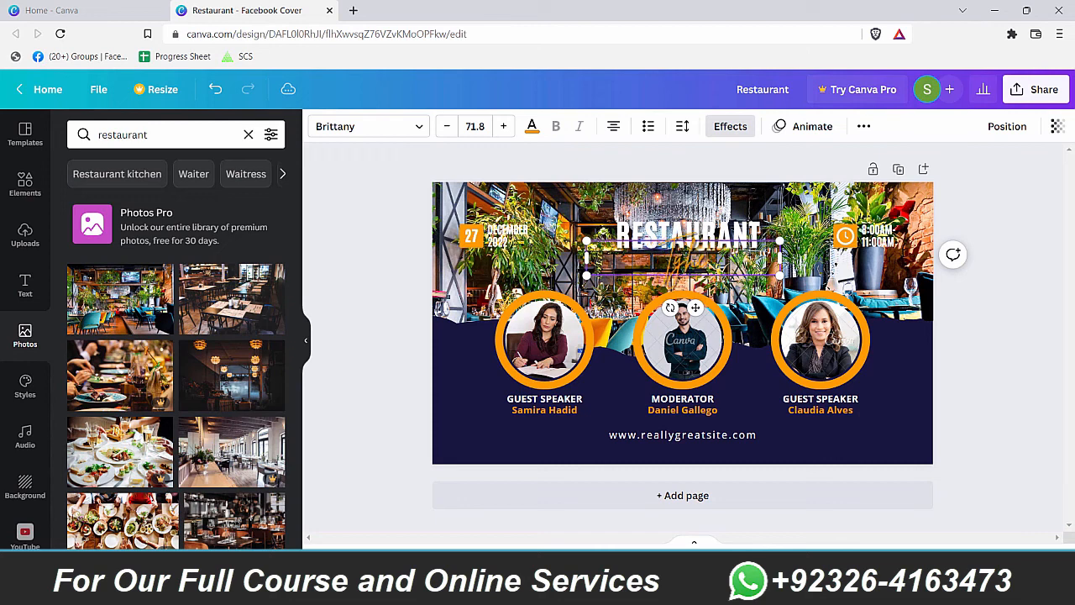
text(Thyme Box)
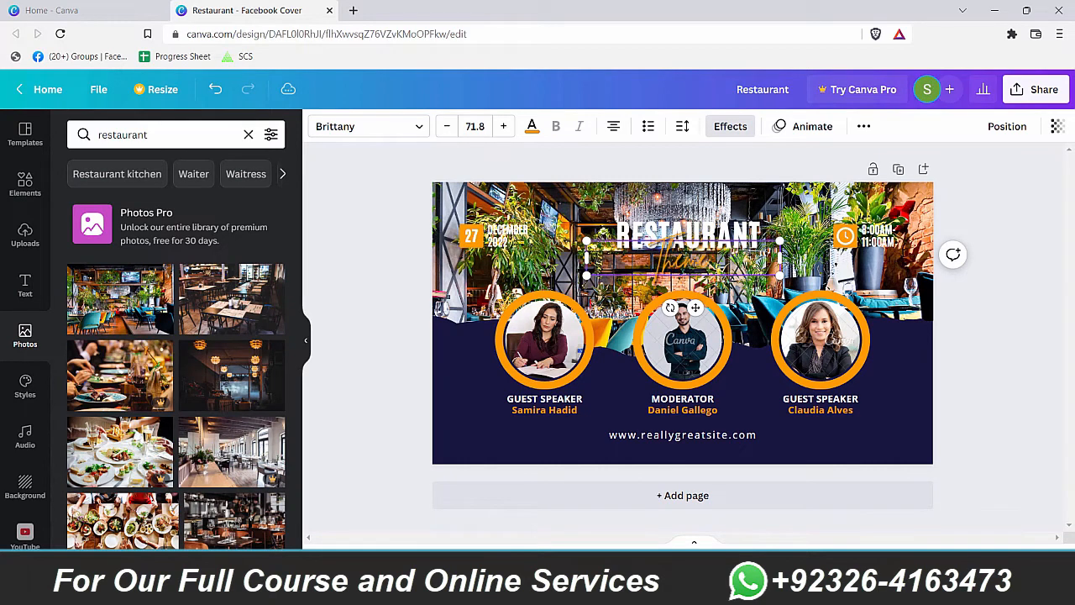
text(tro)
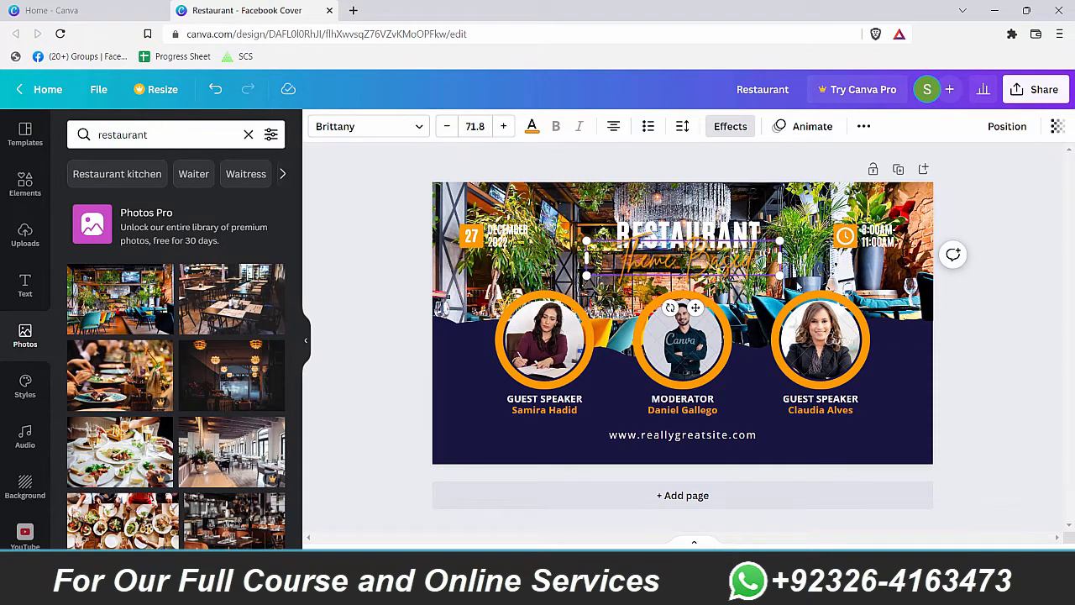
click(868, 271)
click(927, 433)
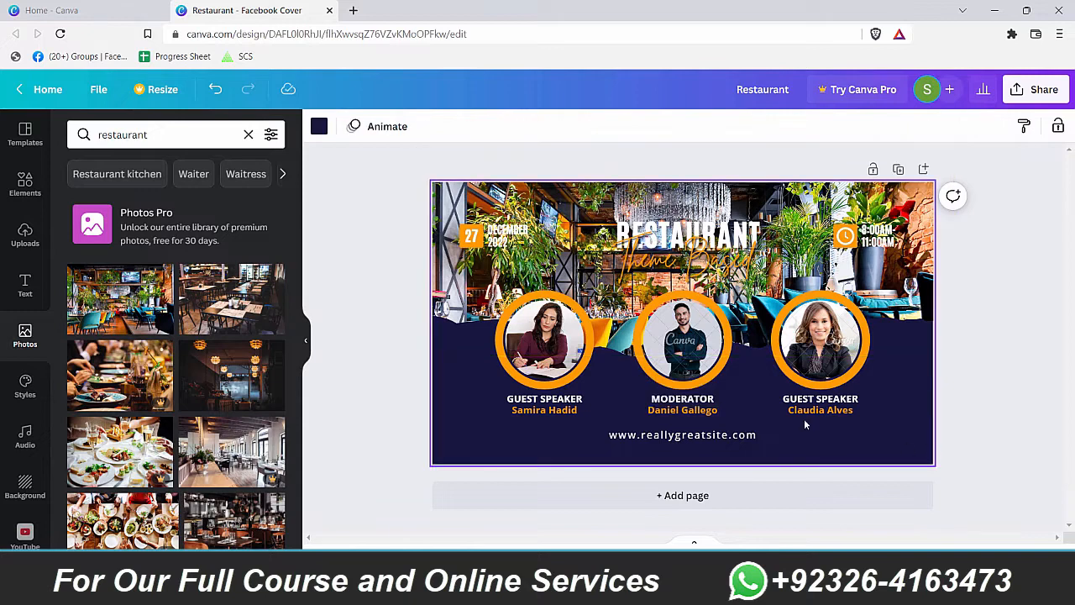
Step: Swap the top photo for the plated food dish image
click(560, 204)
click(210, 289)
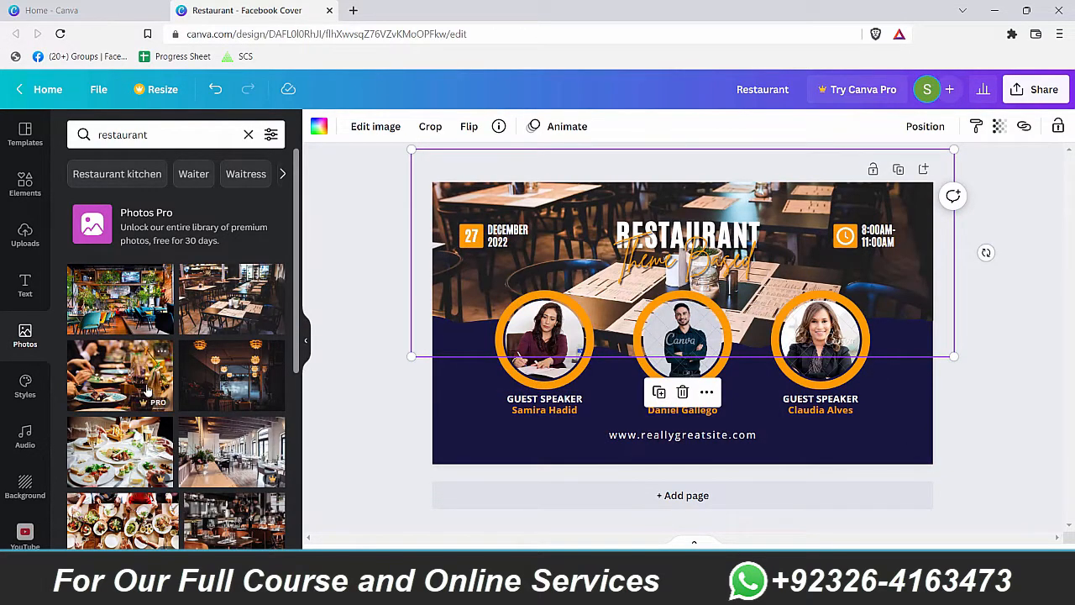
scroll(147, 391, down, 1)
scroll(235, 419, down, 1)
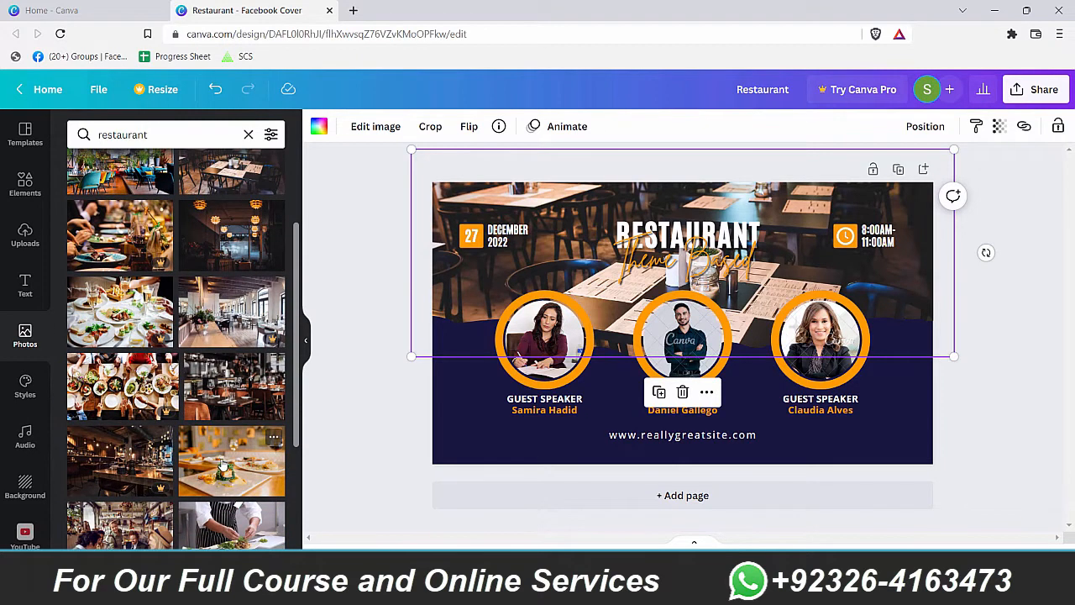
drag(222, 464, 496, 264)
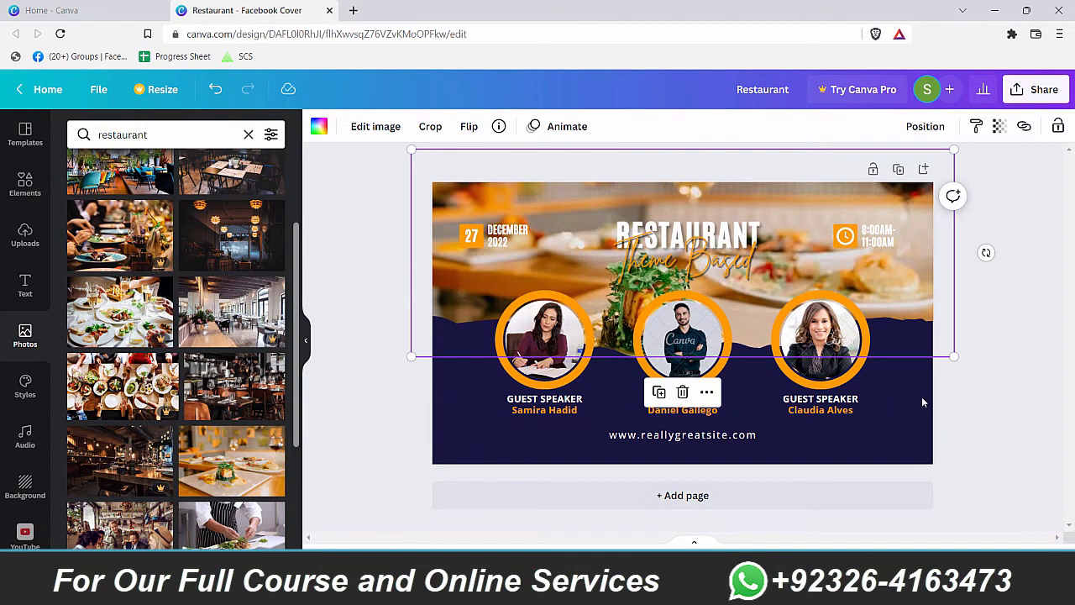
Step: Shrink the Theme Based script from 71.8 to 64.7 and nudge it under the heading
click(770, 271)
drag(777, 277, 732, 270)
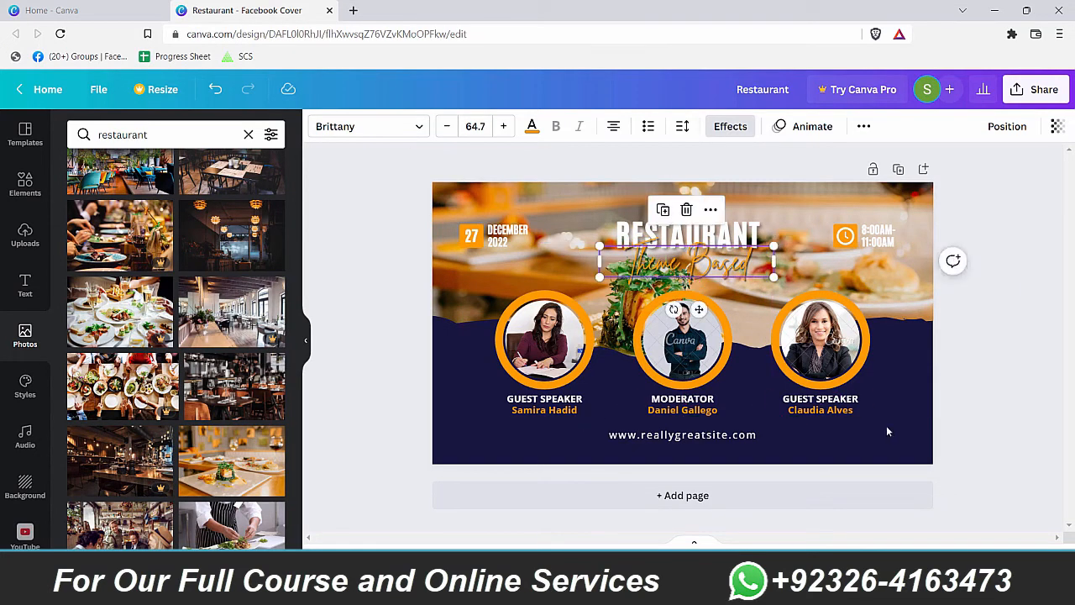
click(928, 411)
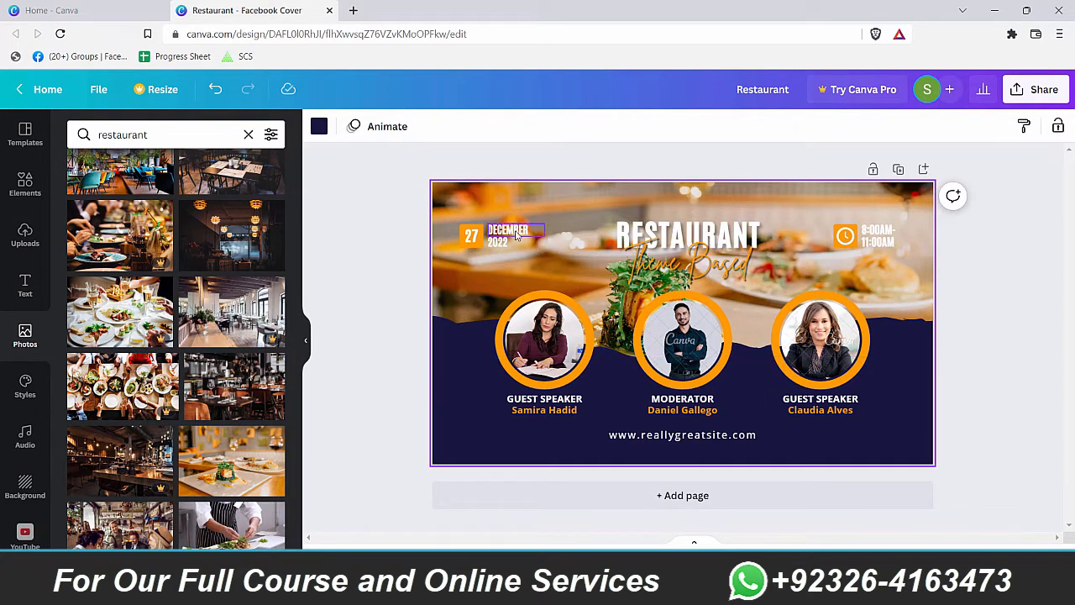
Step: Try a yellow-green colour on the 27 date text, then undo it
click(475, 258)
click(472, 284)
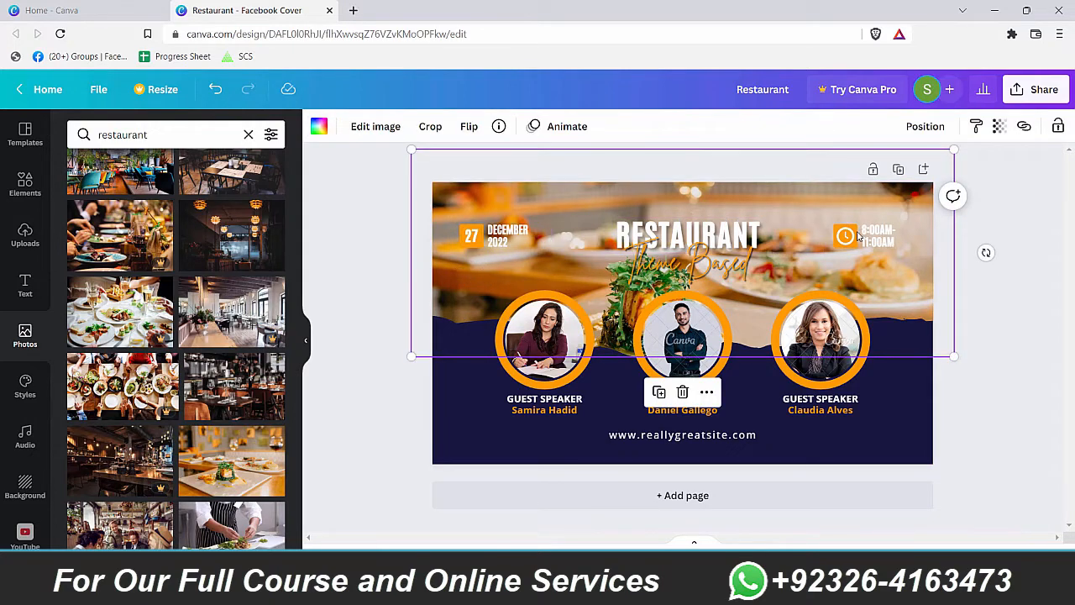
click(468, 229)
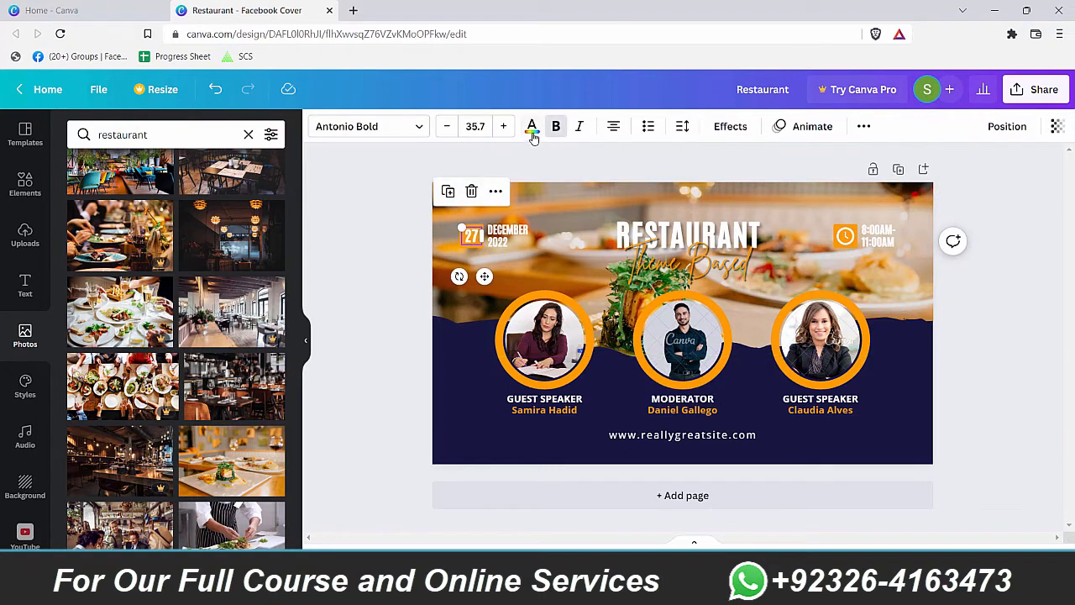
click(531, 128)
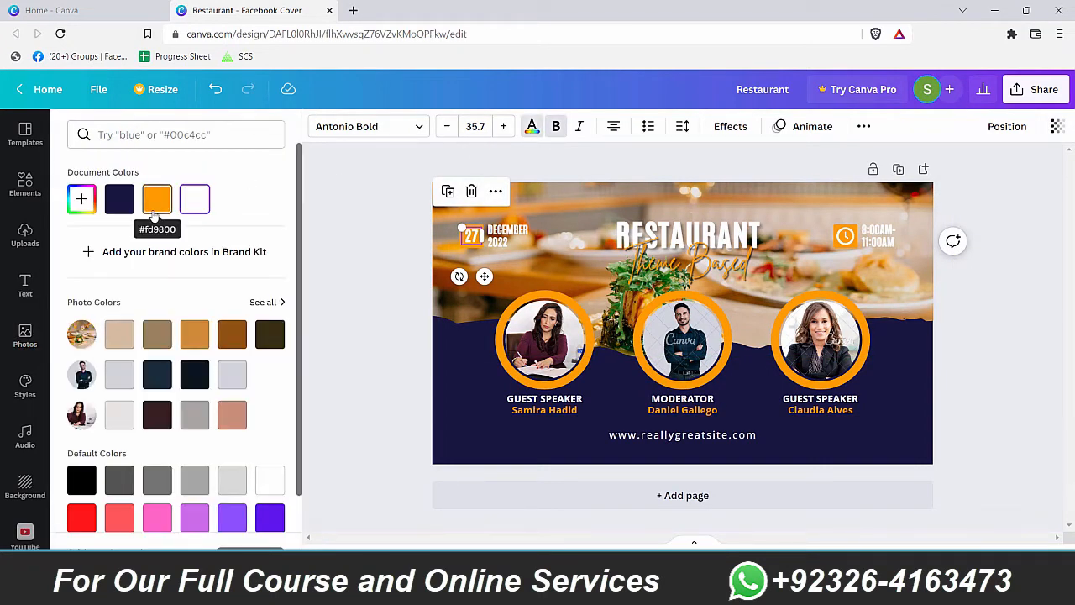
scroll(243, 470, down, 1)
scroll(243, 458, down, 1)
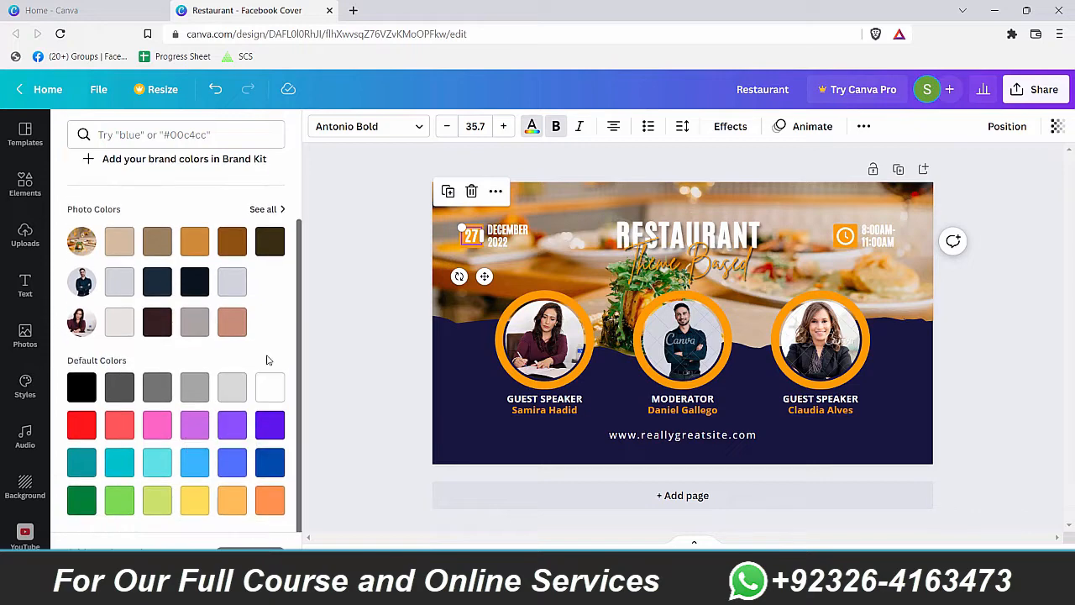
click(156, 500)
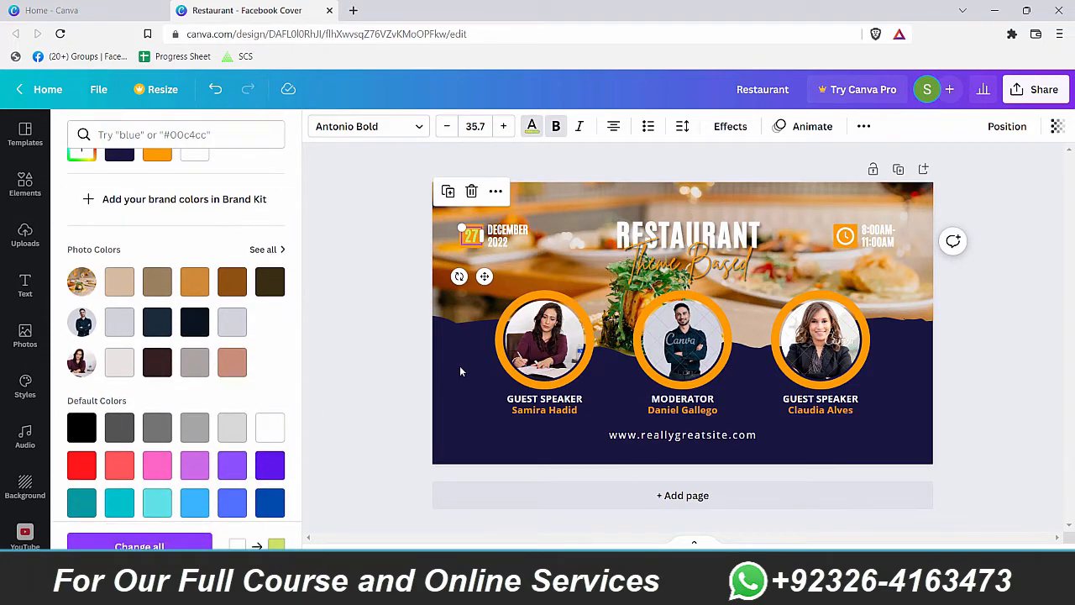
key(ctrl+z)
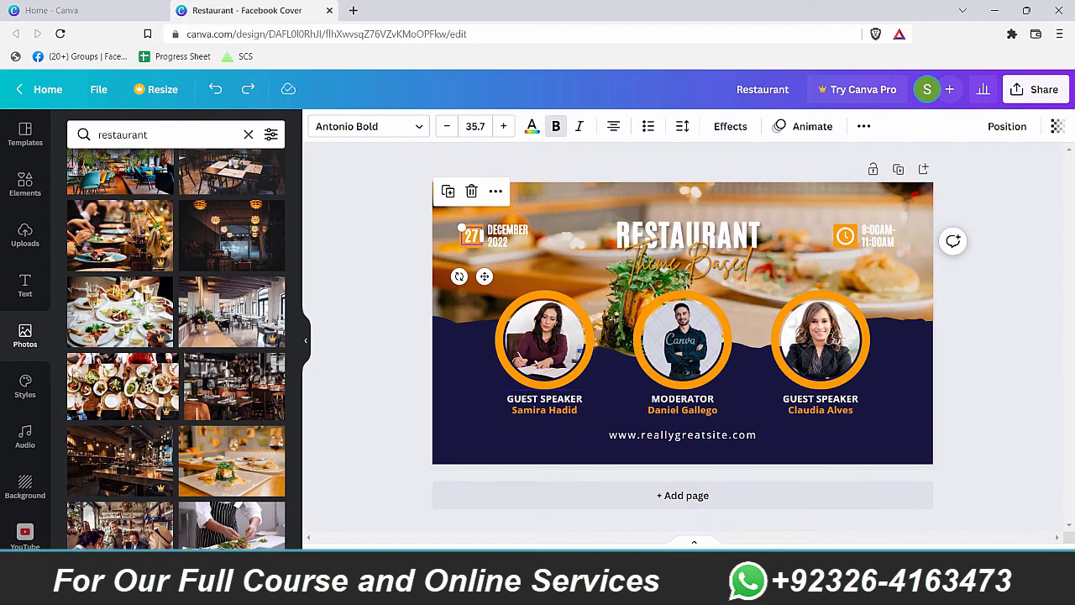
scroll(373, 254, up, 4)
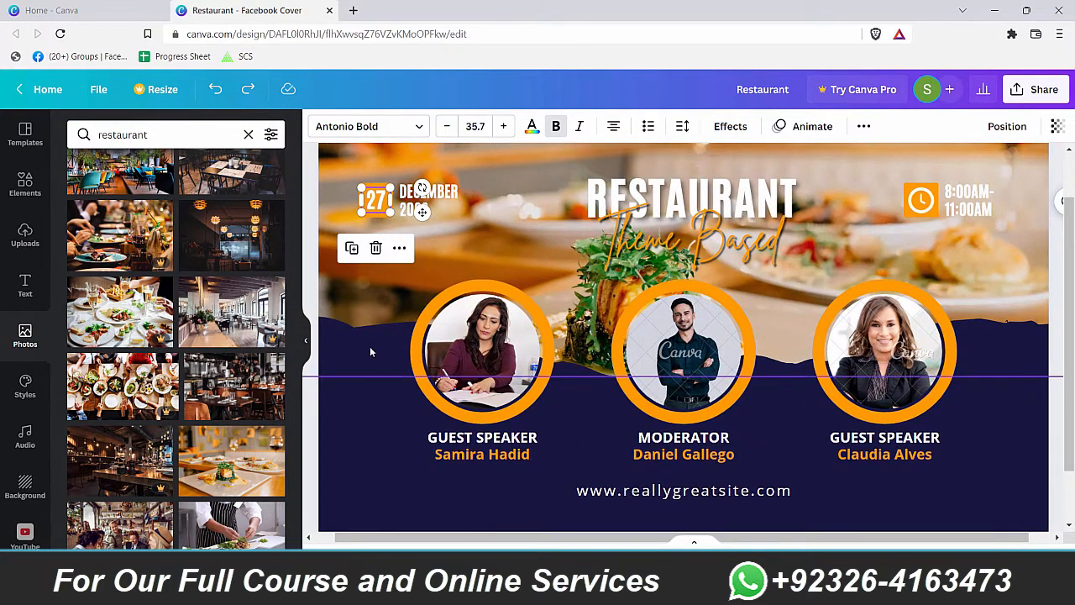
click(370, 347)
Step: Make the orange date box dark blue and apply it to every orange ring and icon
click(391, 214)
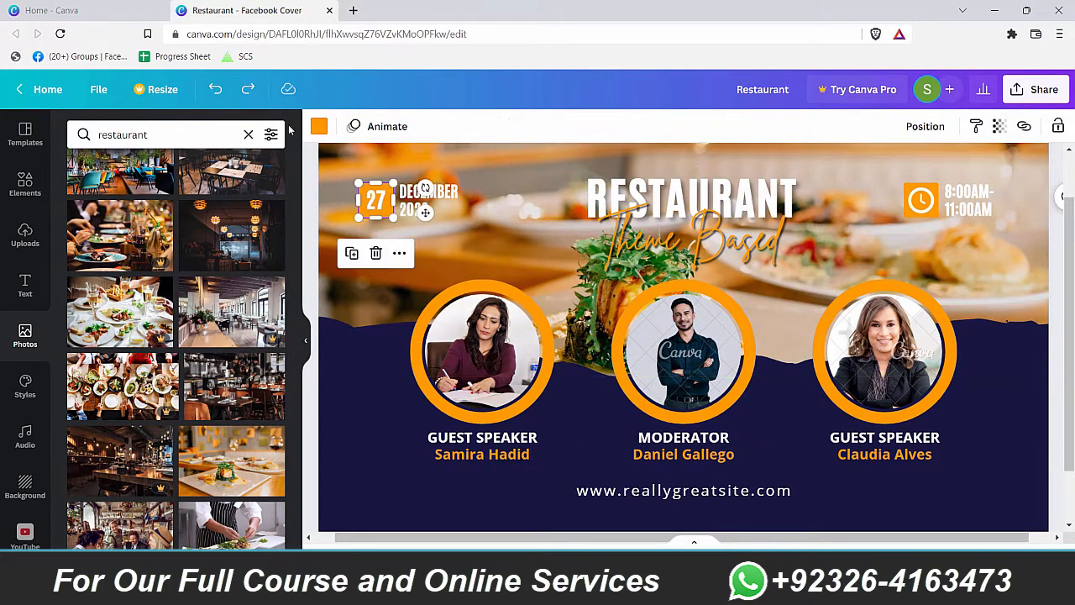
click(318, 126)
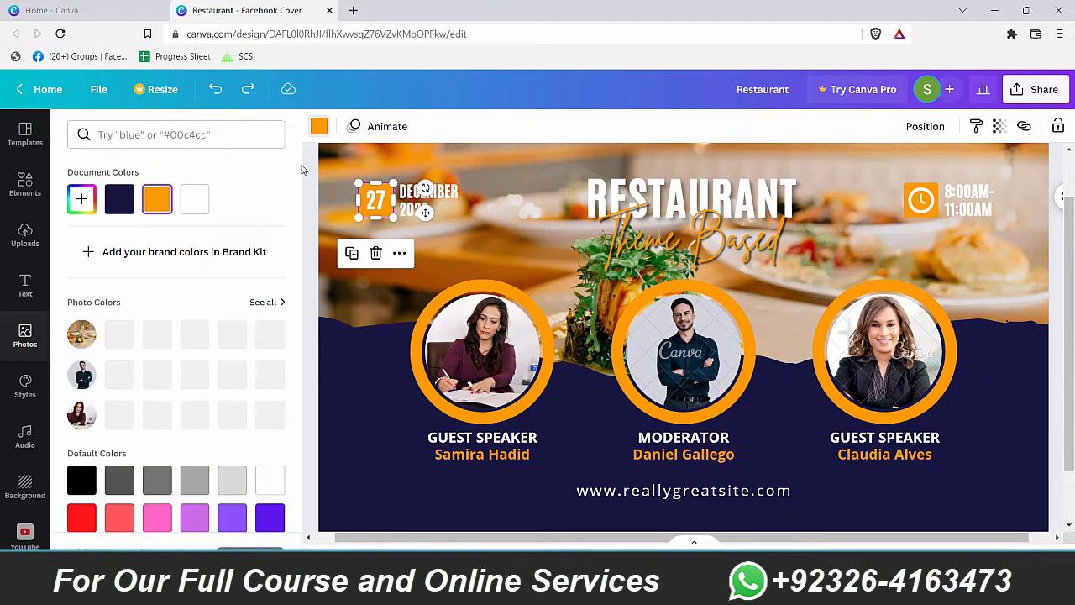
scroll(244, 453, down, 2)
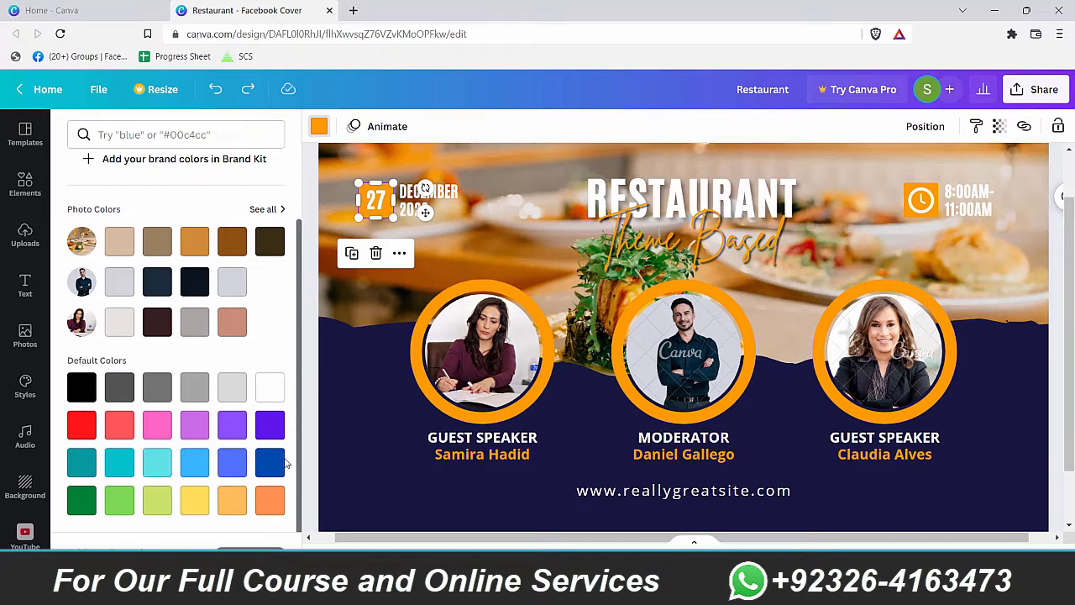
click(271, 462)
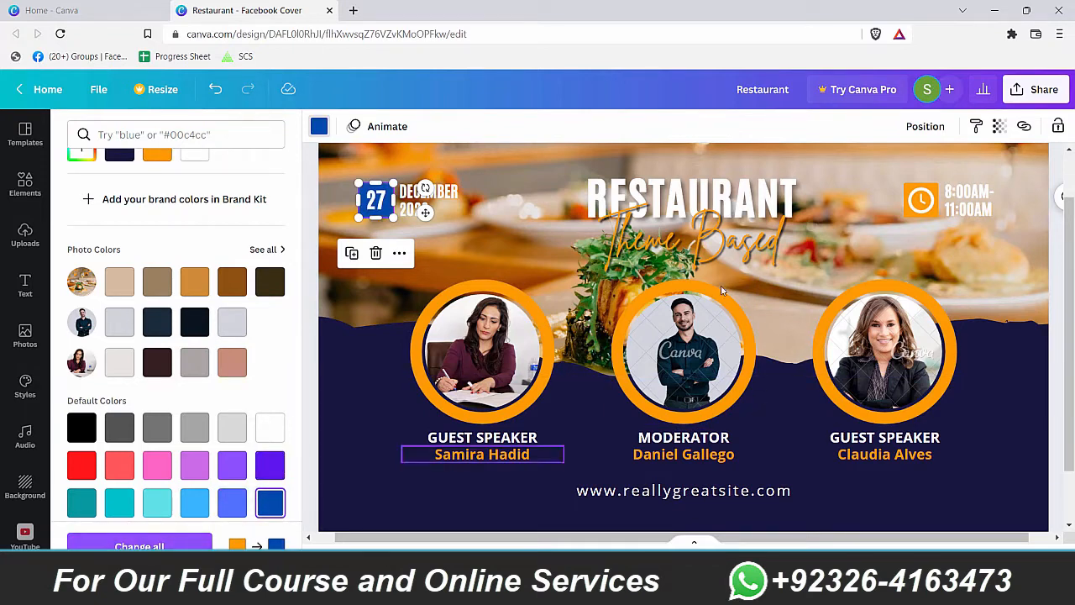
click(134, 546)
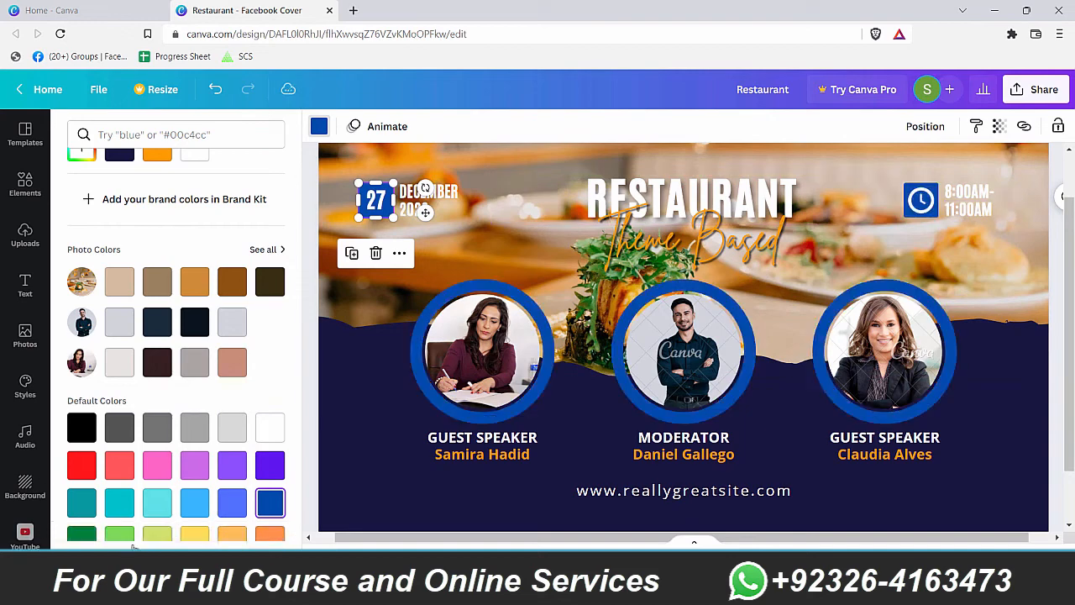
click(443, 507)
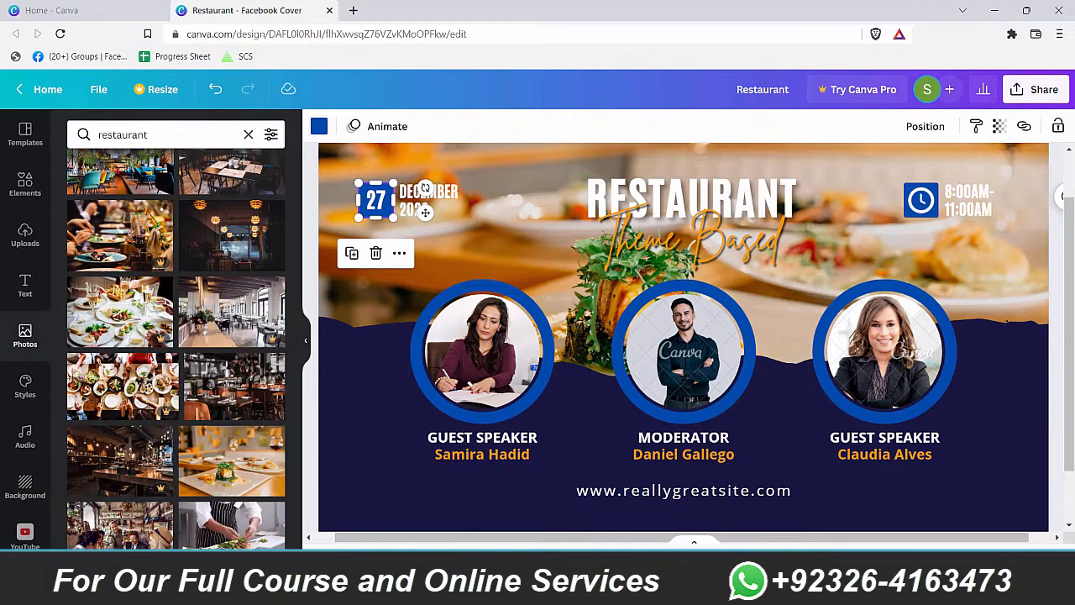
mouse_move(901, 557)
mouse_down()
mouse_move(890, 557)
mouse_move(896, 549)
mouse_up()
click(951, 461)
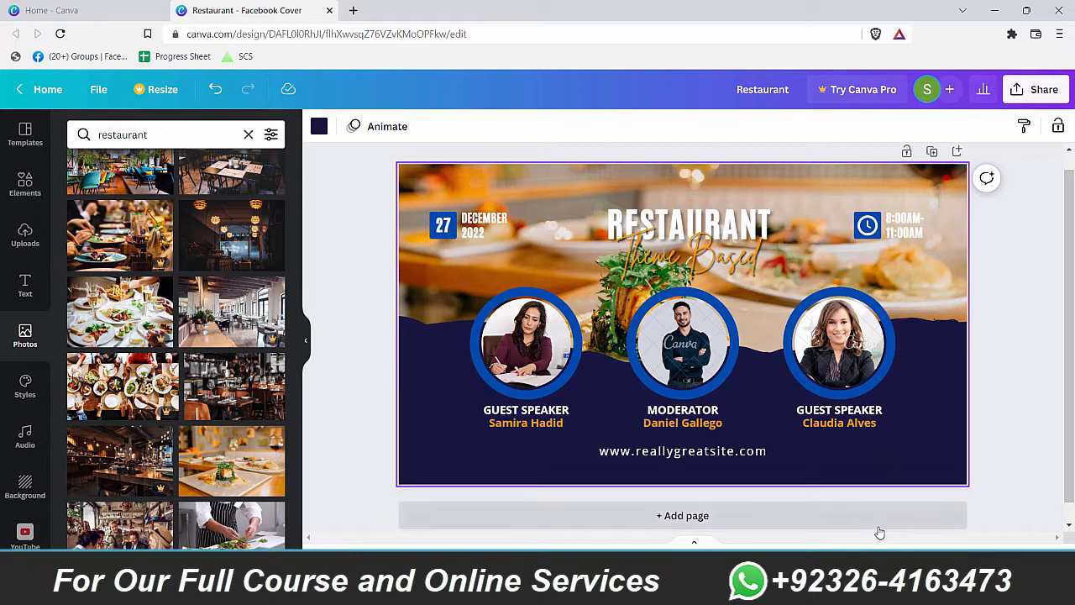
click(898, 557)
click(533, 440)
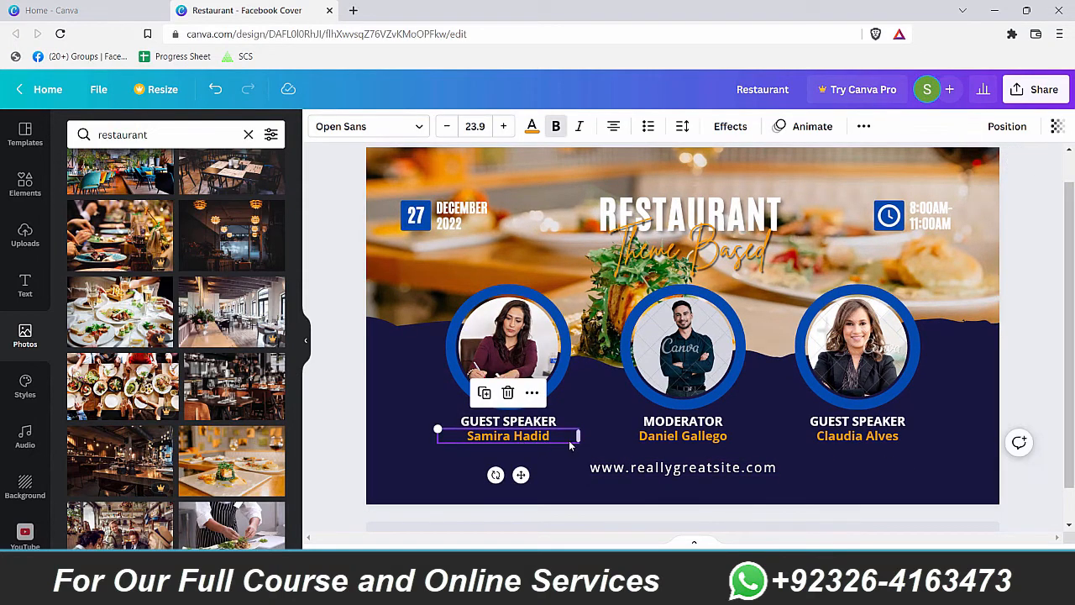
click(531, 126)
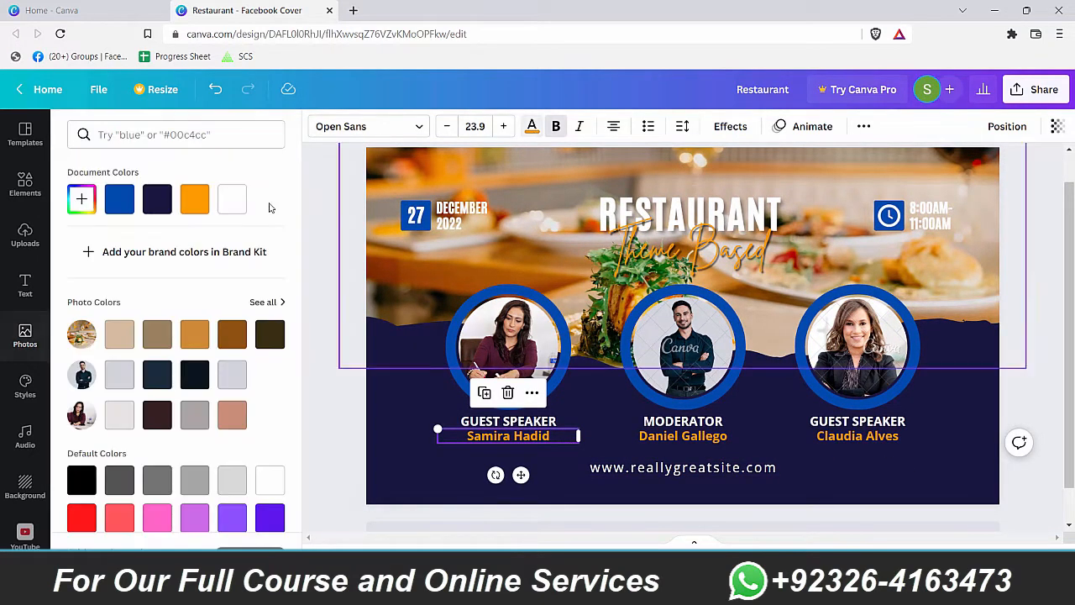
click(234, 203)
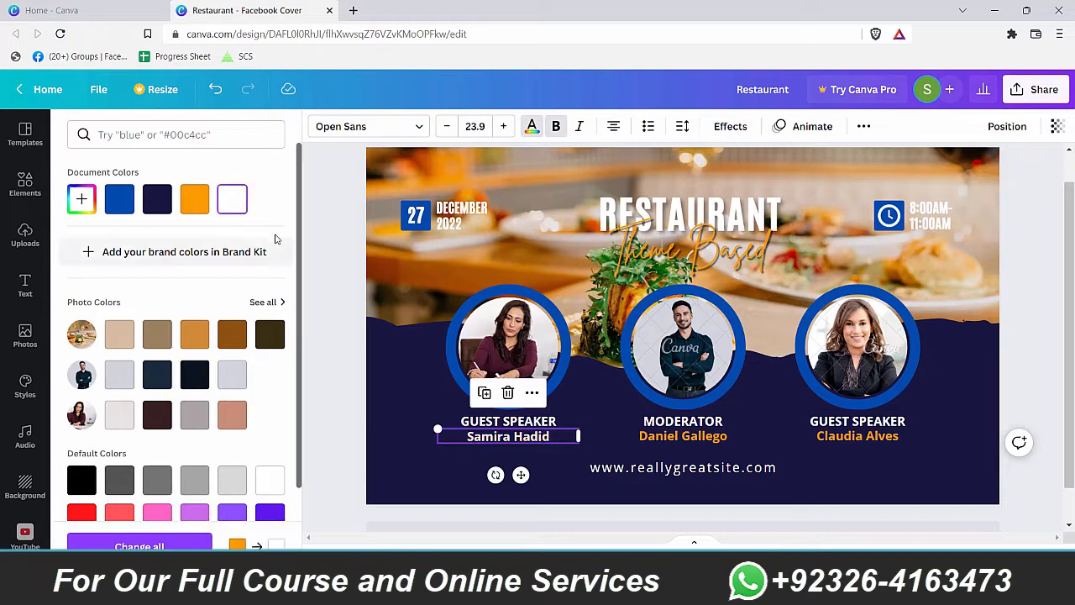
click(139, 545)
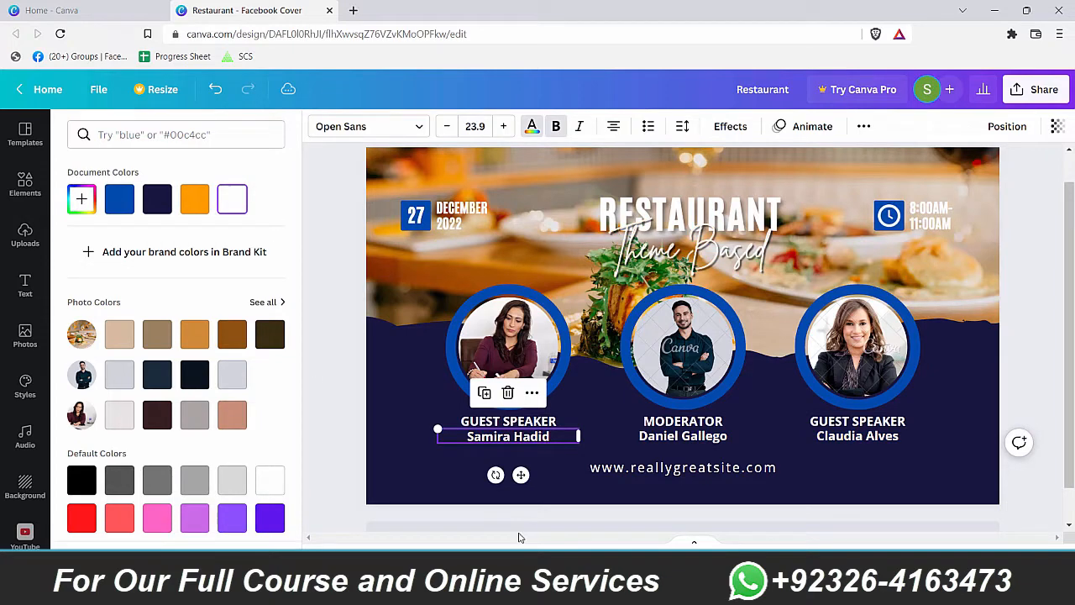
click(1062, 419)
Step: Open a new blank browser tab
drag(1068, 418, 1074, 300)
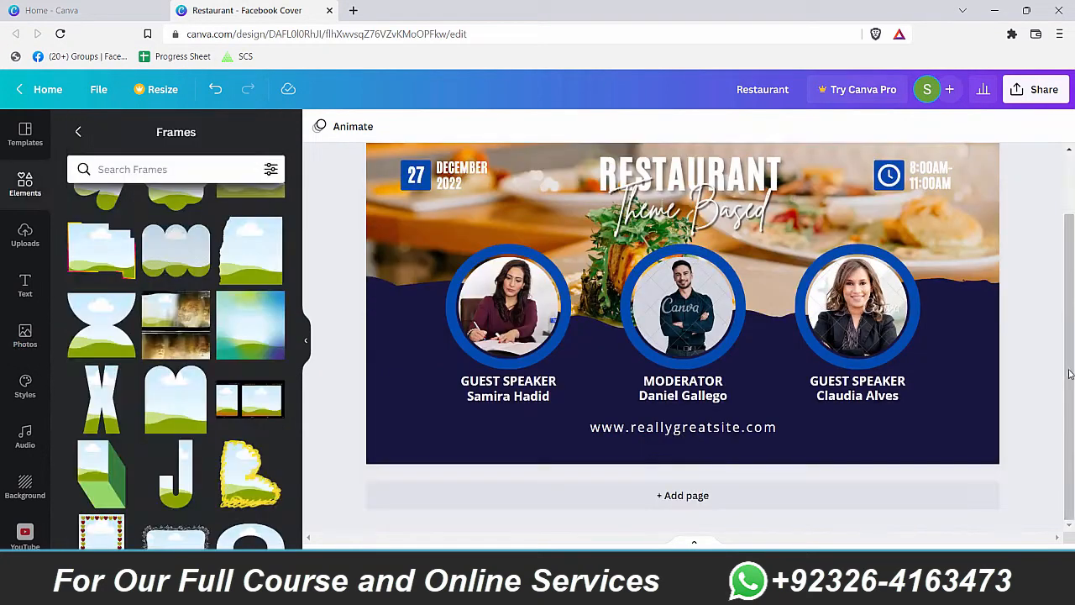
scroll(1072, 355, up, 1)
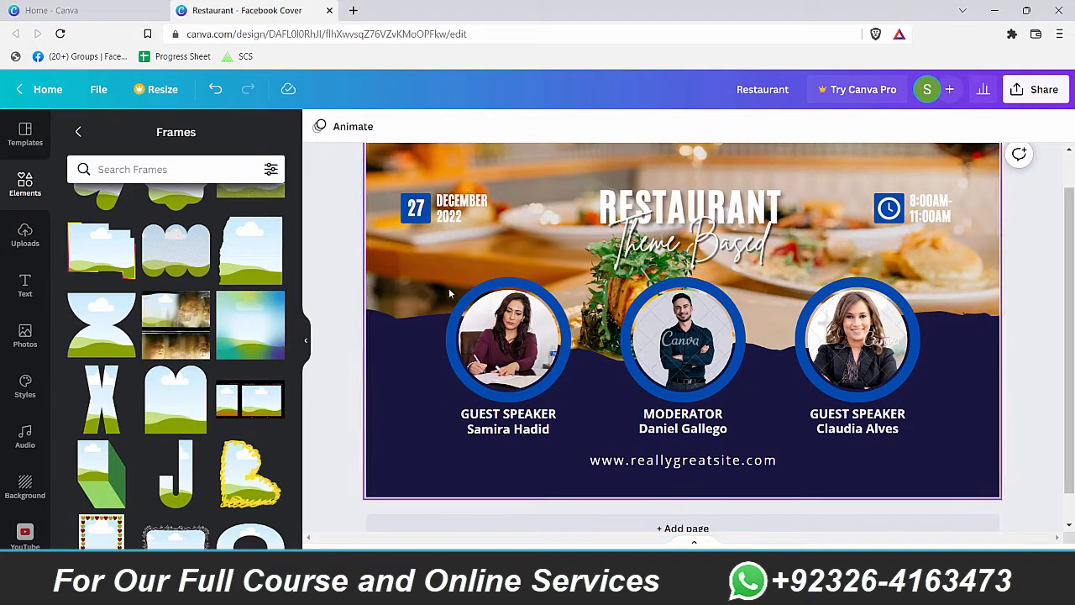
click(357, 11)
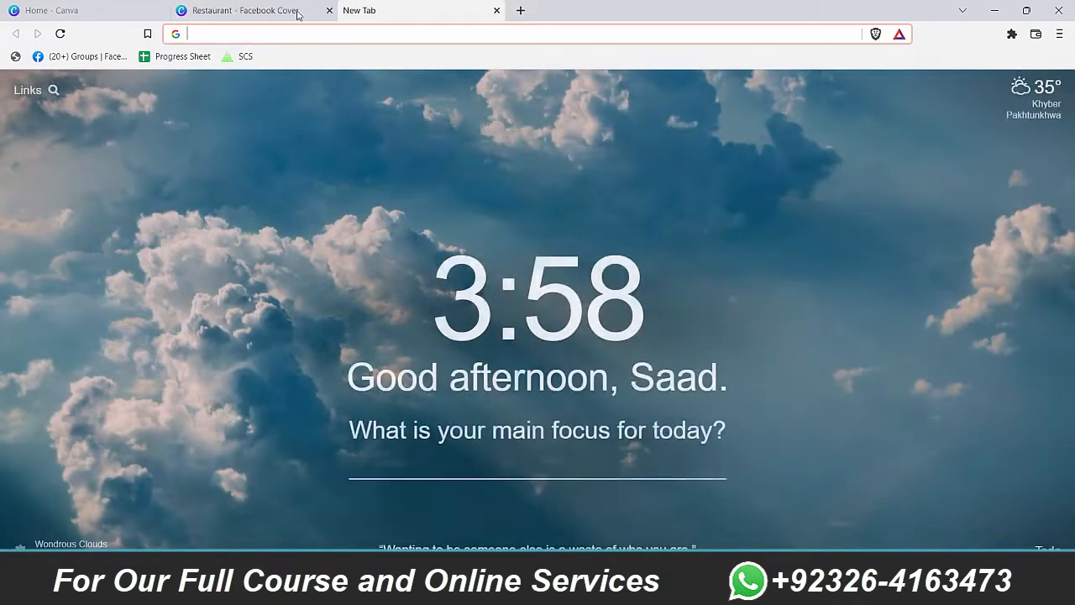
Step: Load the Canva home page in a new browser tab
click(294, 10)
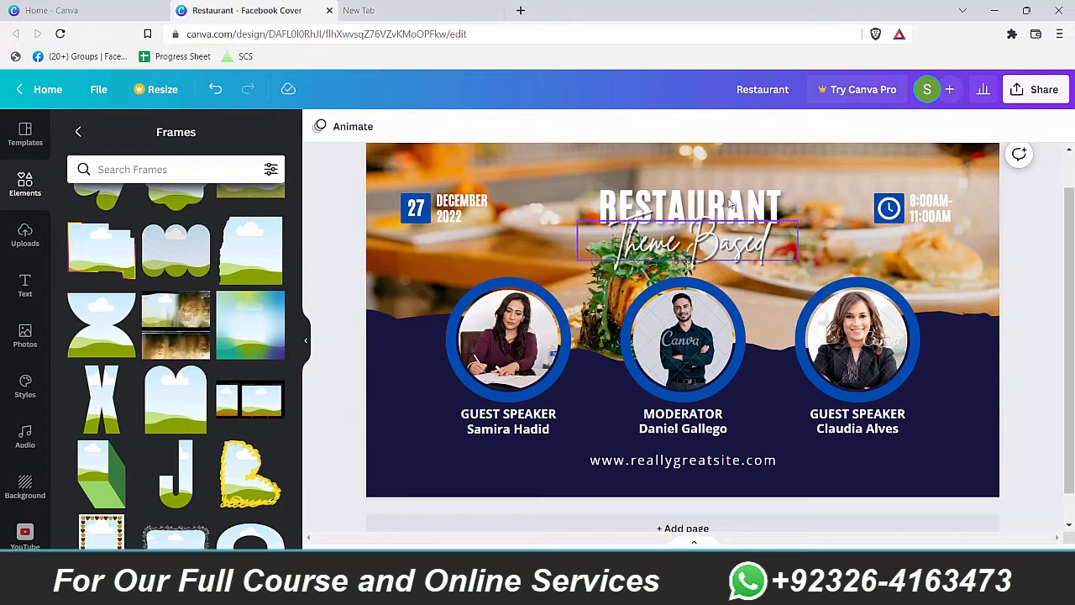
click(728, 224)
click(434, 12)
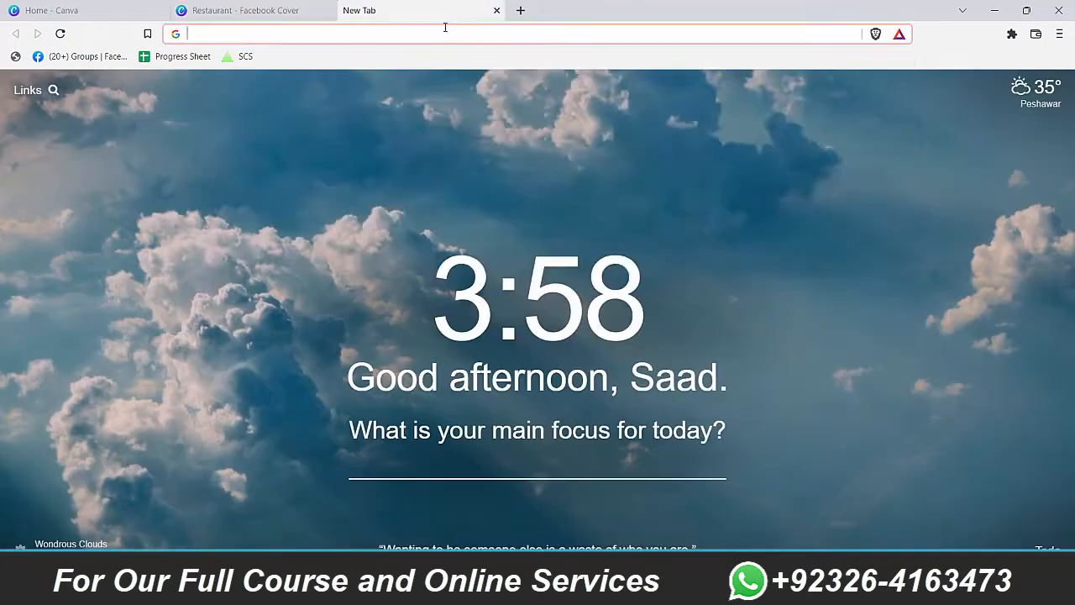
click(470, 34)
text(canva)
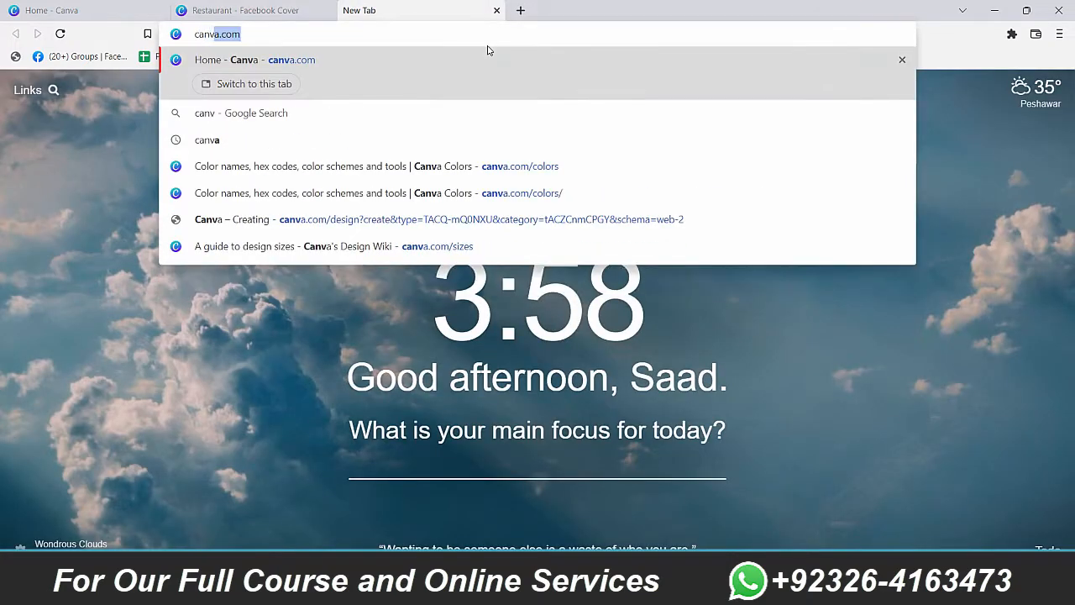
key(Return)
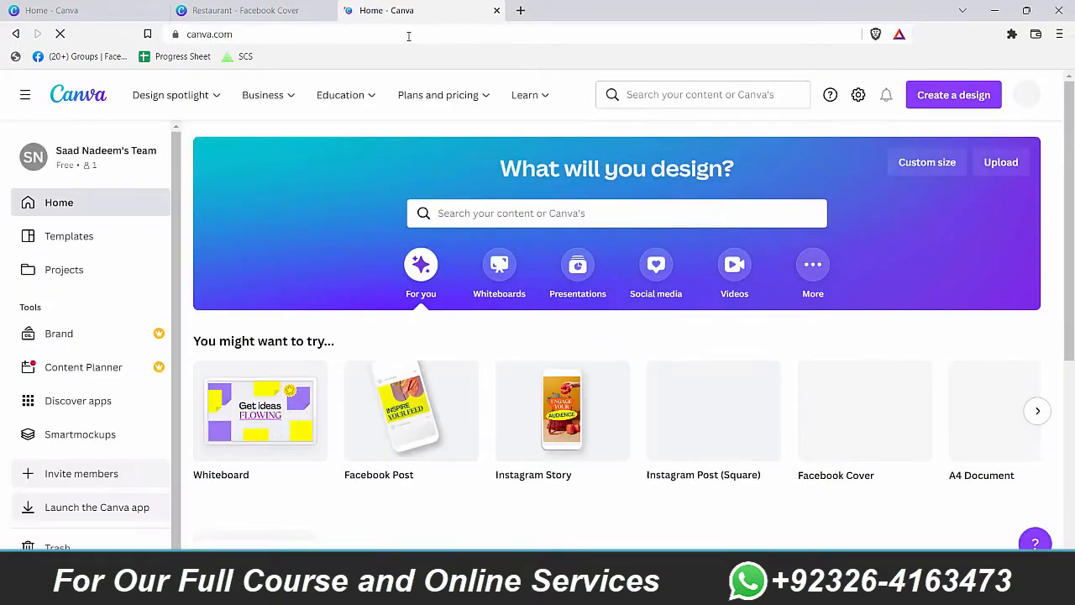
Step: Create a new Facebook Cover design, then switch back to the restaurant cover
click(952, 101)
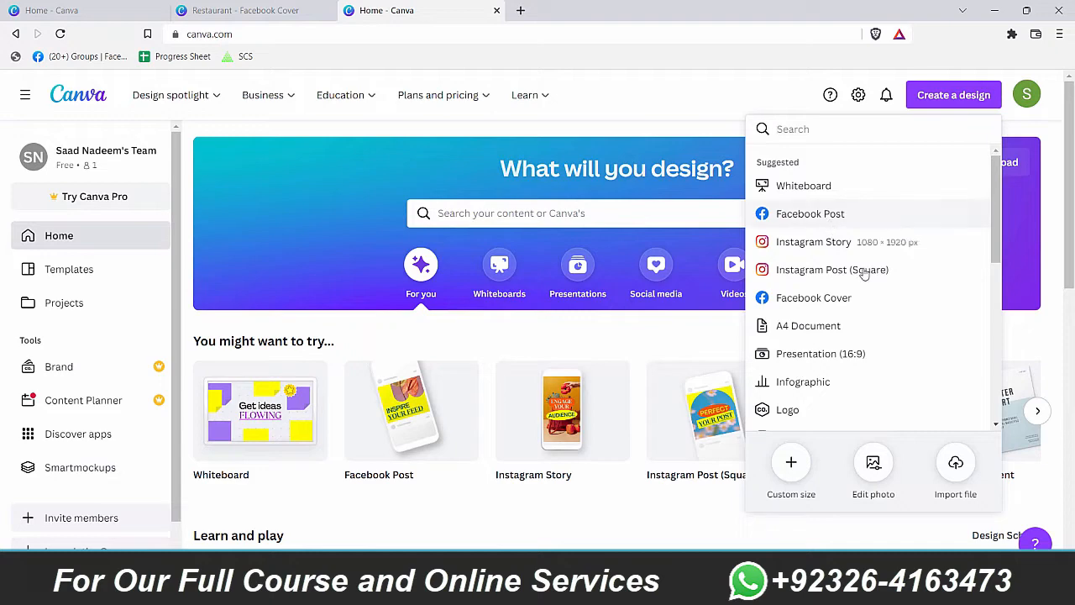
click(823, 298)
click(496, 21)
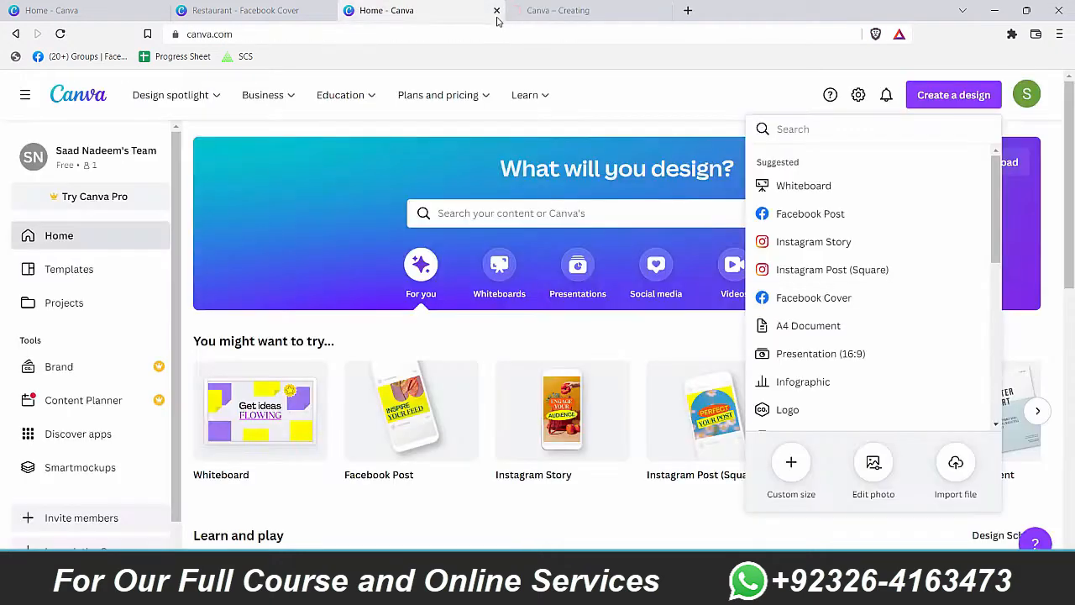
click(497, 12)
click(241, 10)
click(436, 8)
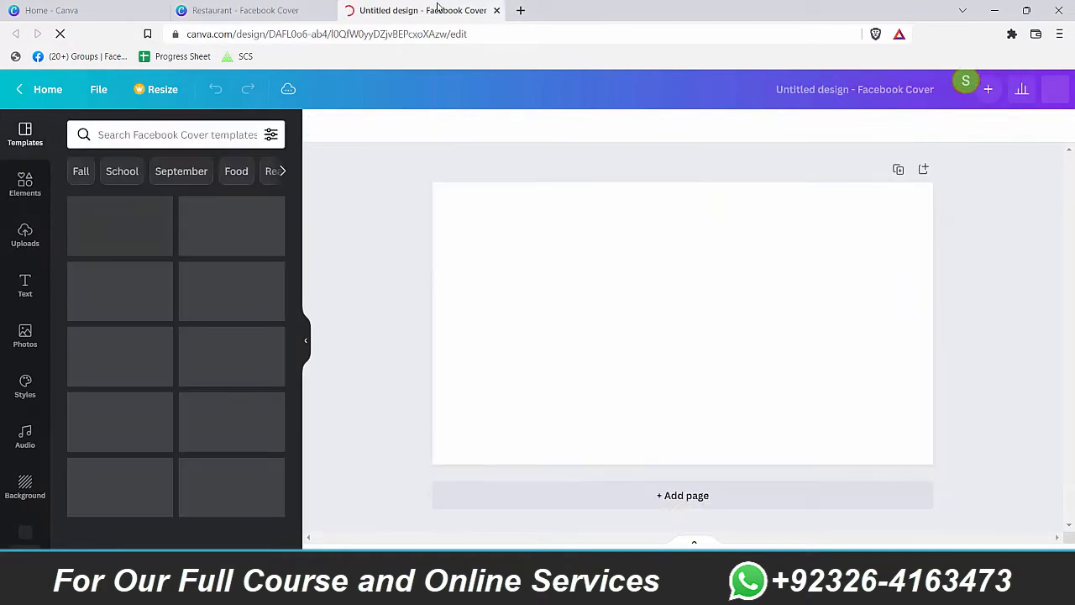
click(252, 10)
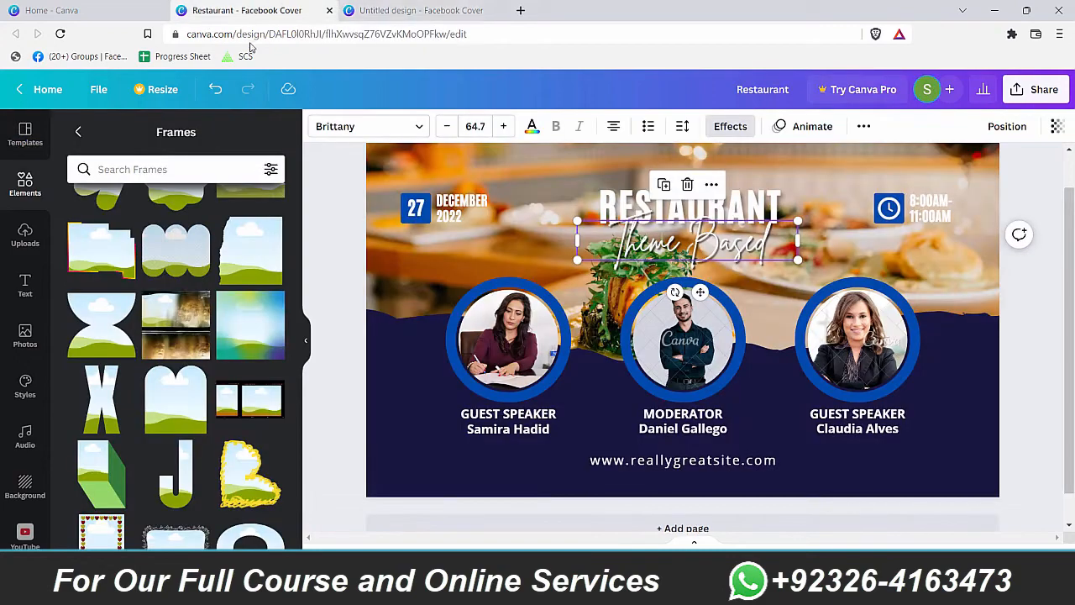
Step: Move the restaurant cover tab into its own maximised browser window
drag(251, 44, 155, 105)
double_click(487, 99)
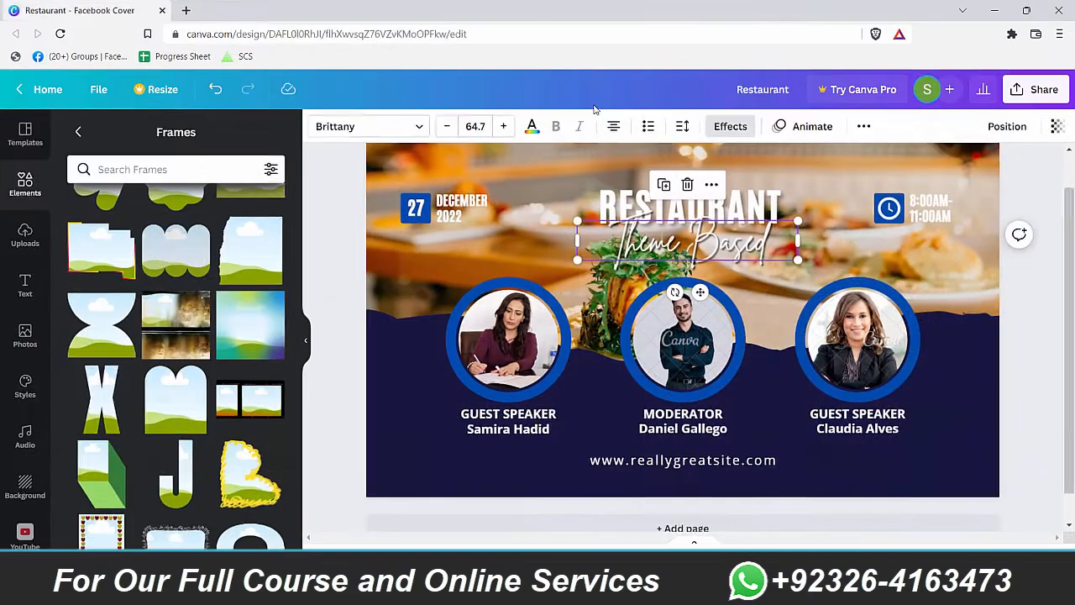
key(alt+Tab)
key(alt+Tab)
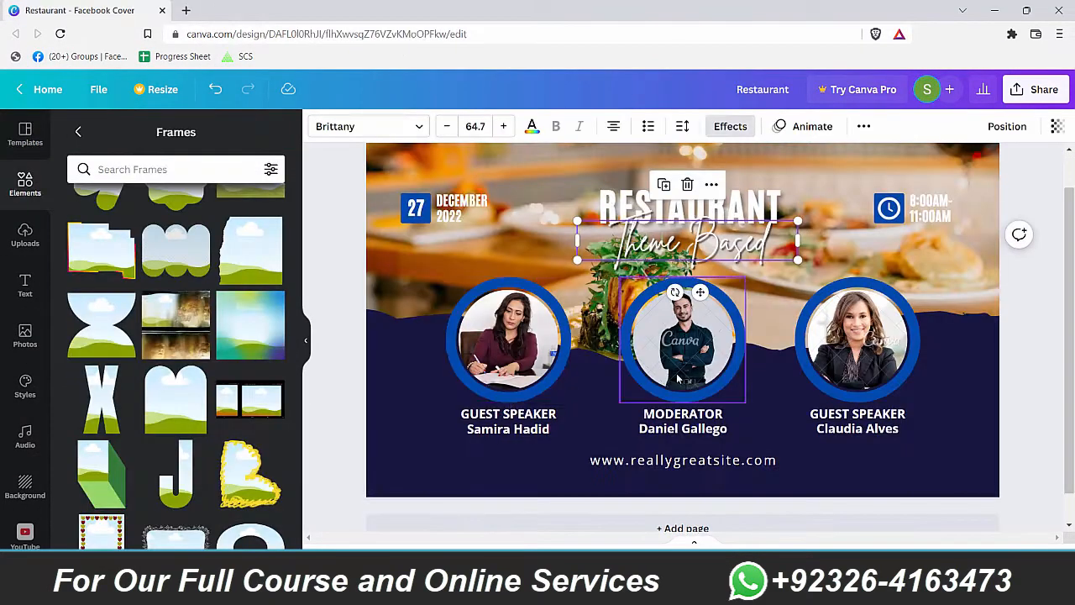
Step: Show all frames in Elements and scroll through the circles, stars, letters and numbers
click(420, 257)
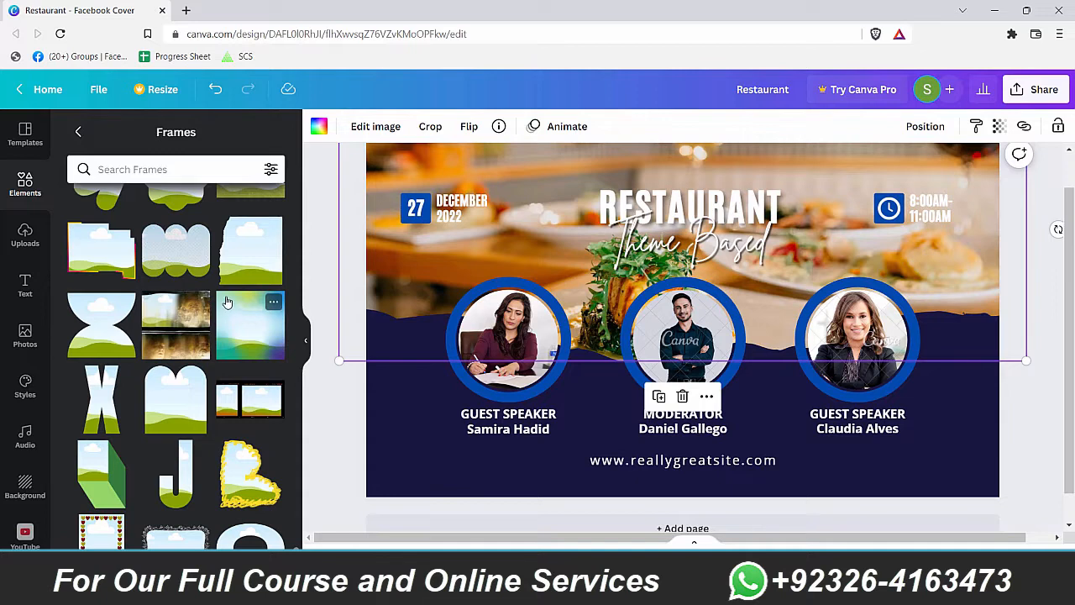
scroll(226, 302, up, 5)
click(25, 183)
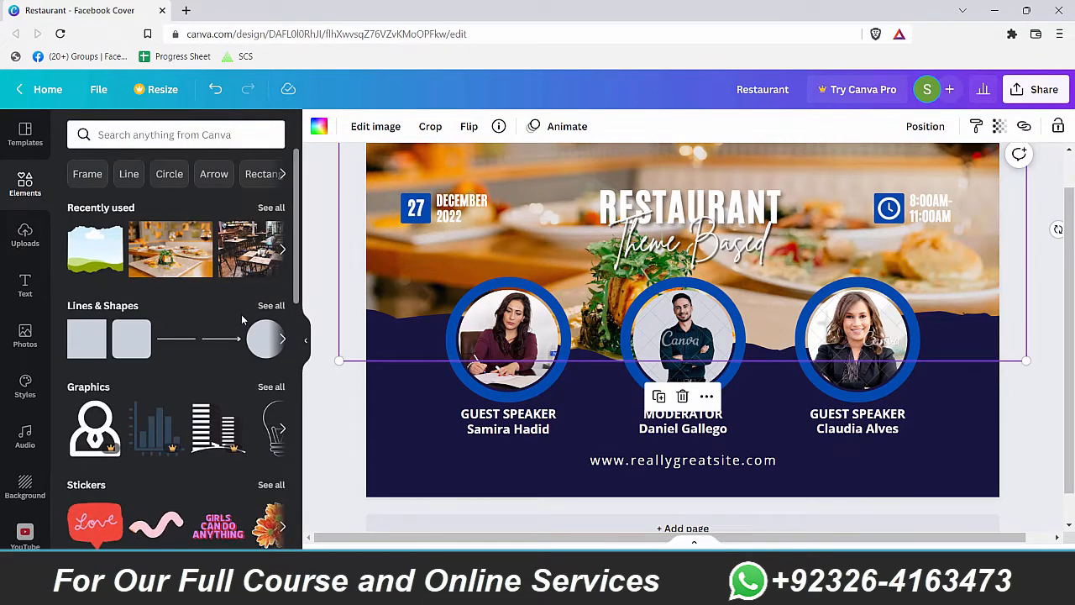
scroll(242, 320, down, 10)
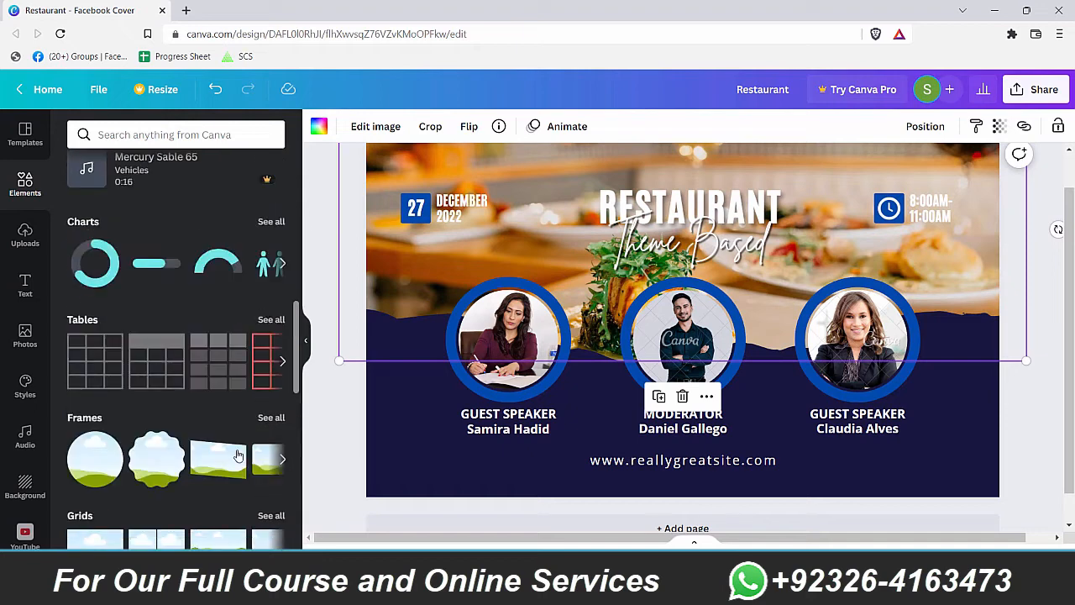
click(271, 417)
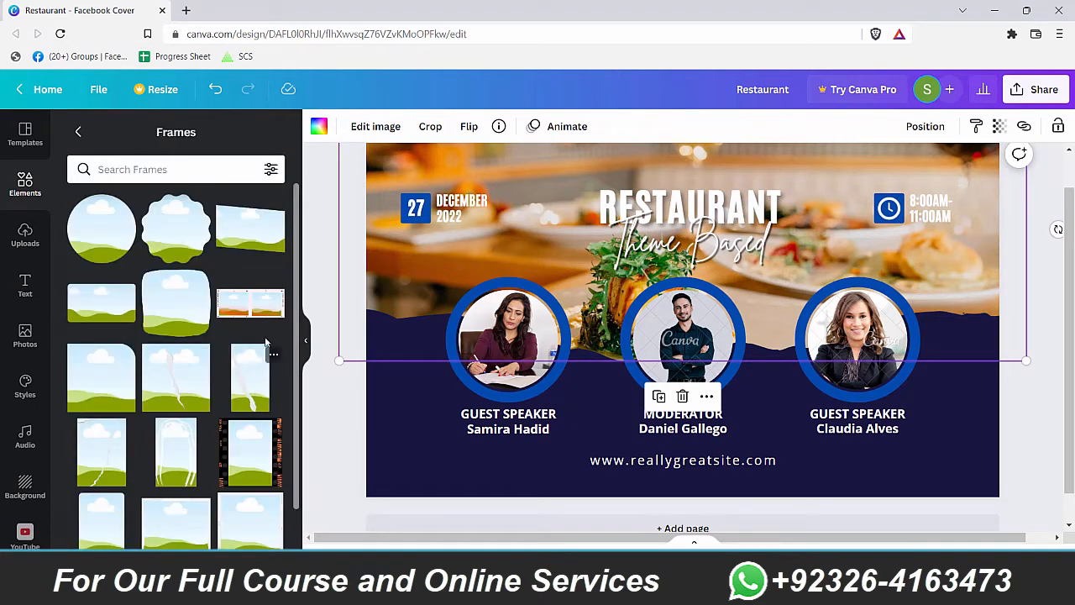
scroll(294, 243, down, 10)
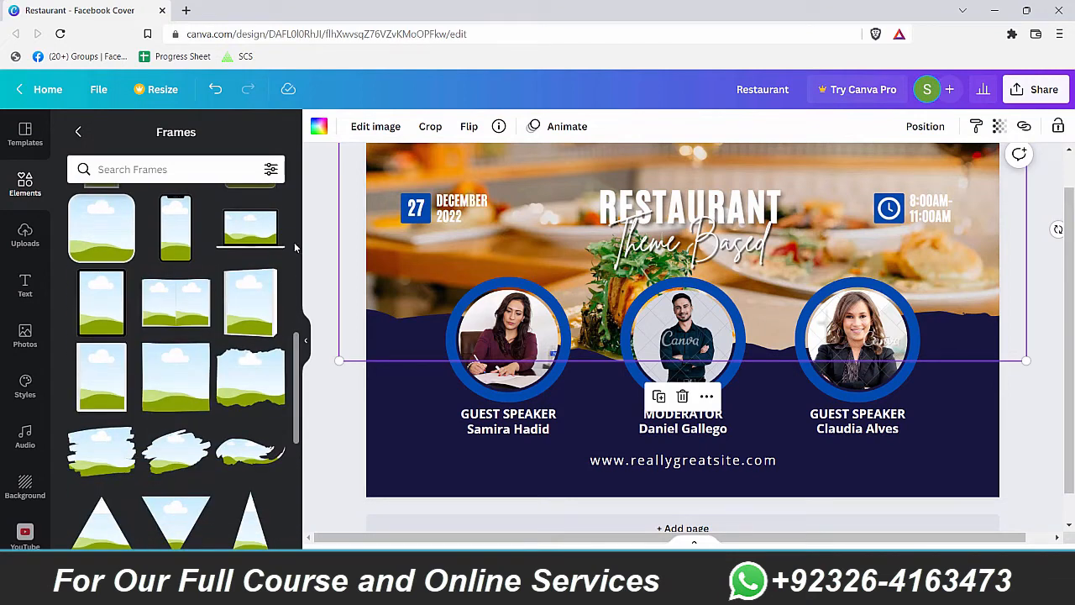
scroll(295, 245, down, 3)
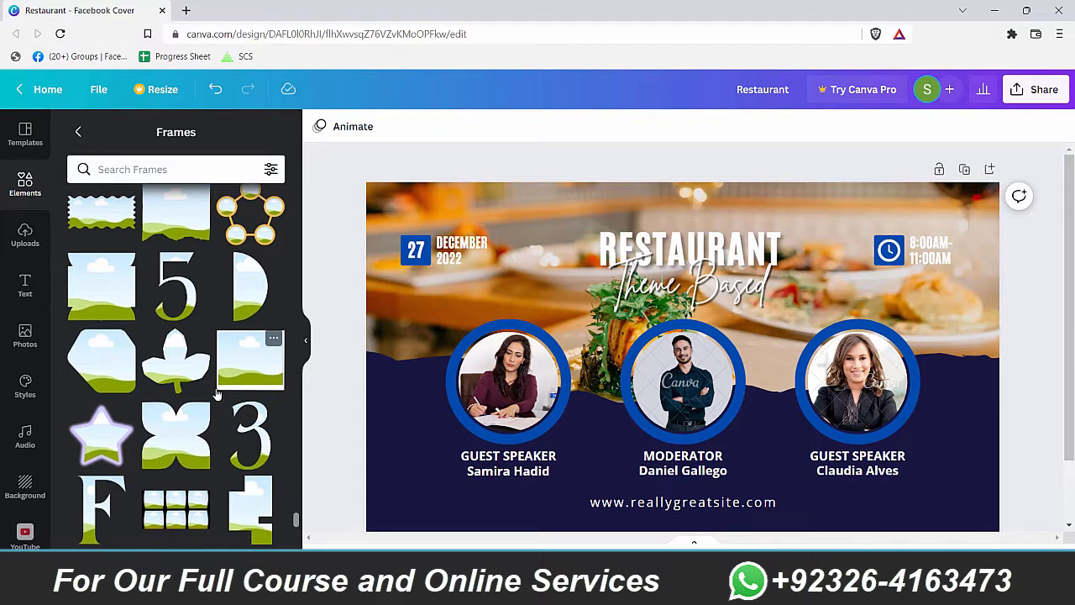
scroll(216, 393, up, 1)
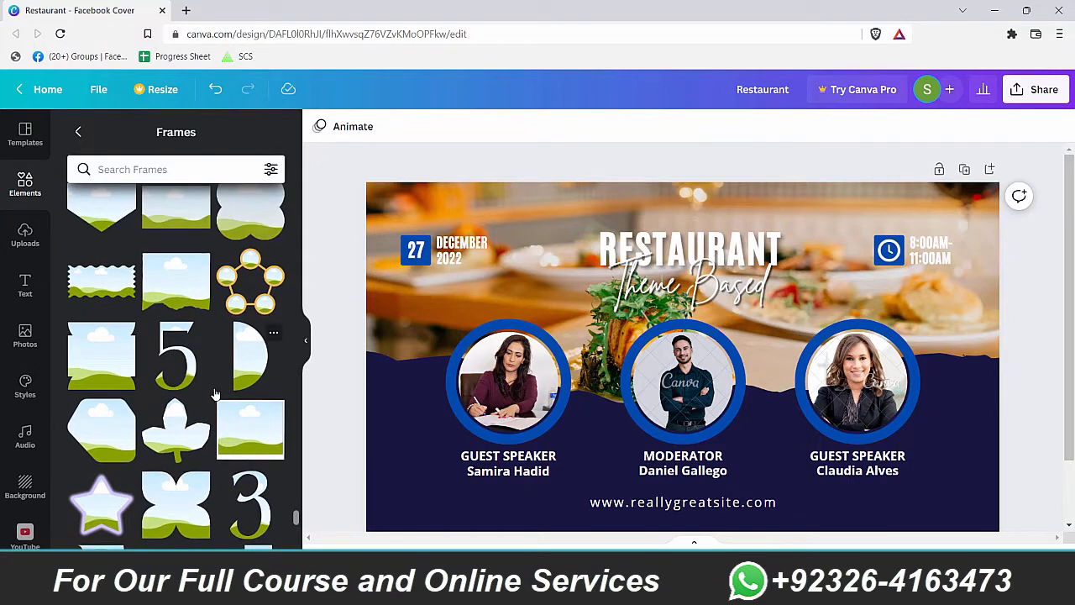
Step: Place a rectangular frame in the Untitled design, move it up-left and stretch it nearly page-wide
click(181, 290)
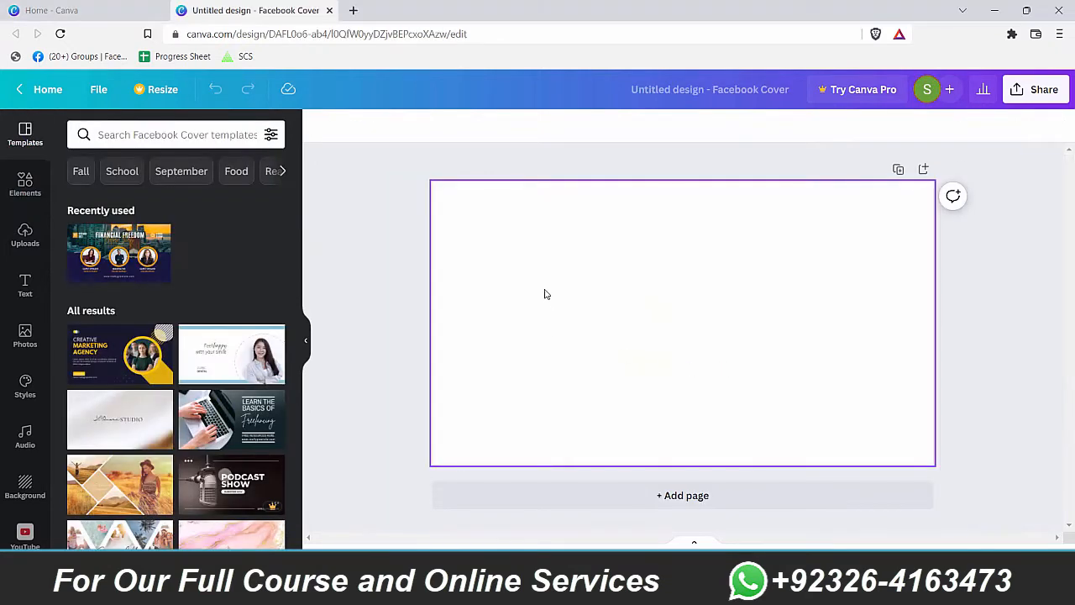
key(ctrl+v)
drag(697, 366, 561, 287)
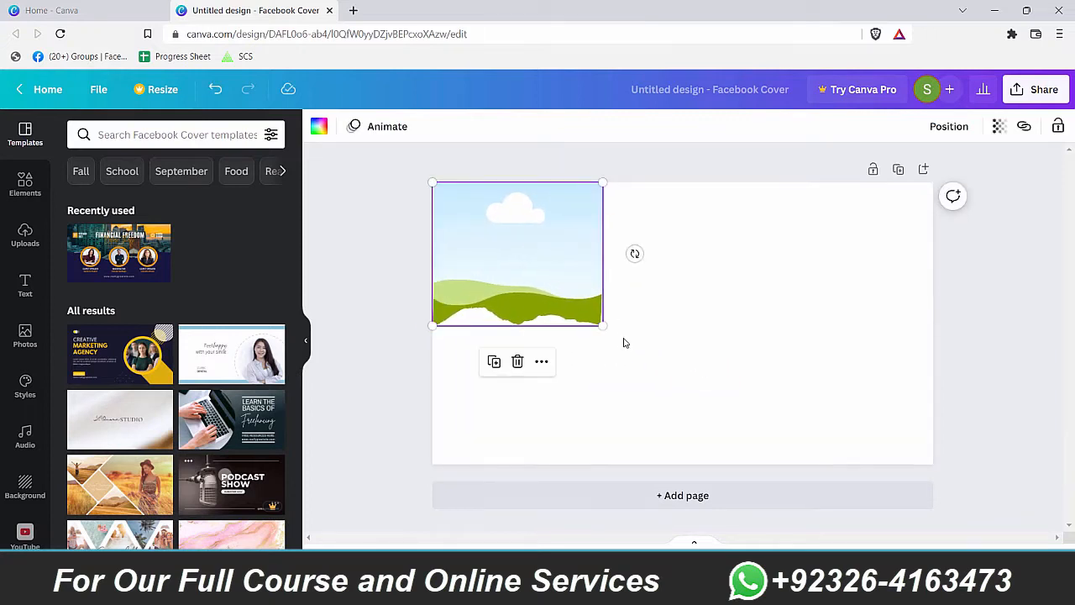
drag(600, 328, 849, 349)
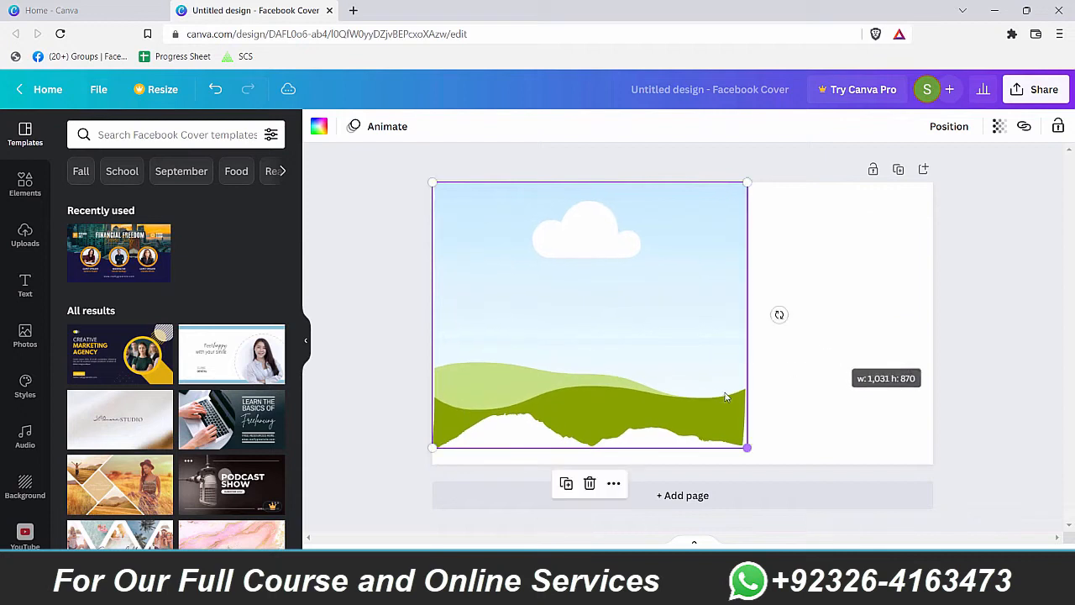
drag(598, 441, 603, 326)
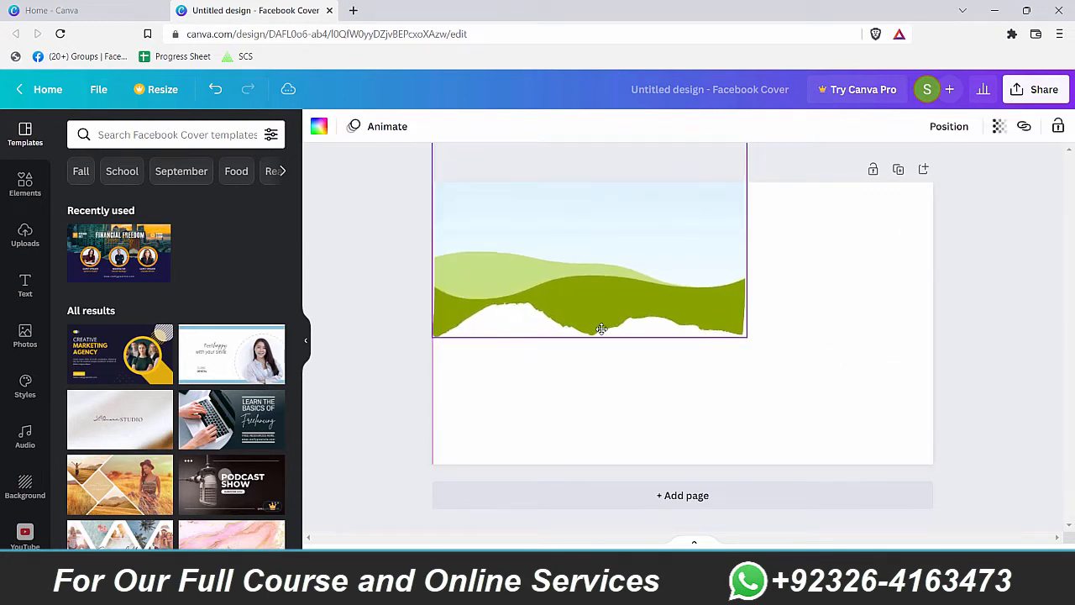
drag(747, 335, 1045, 372)
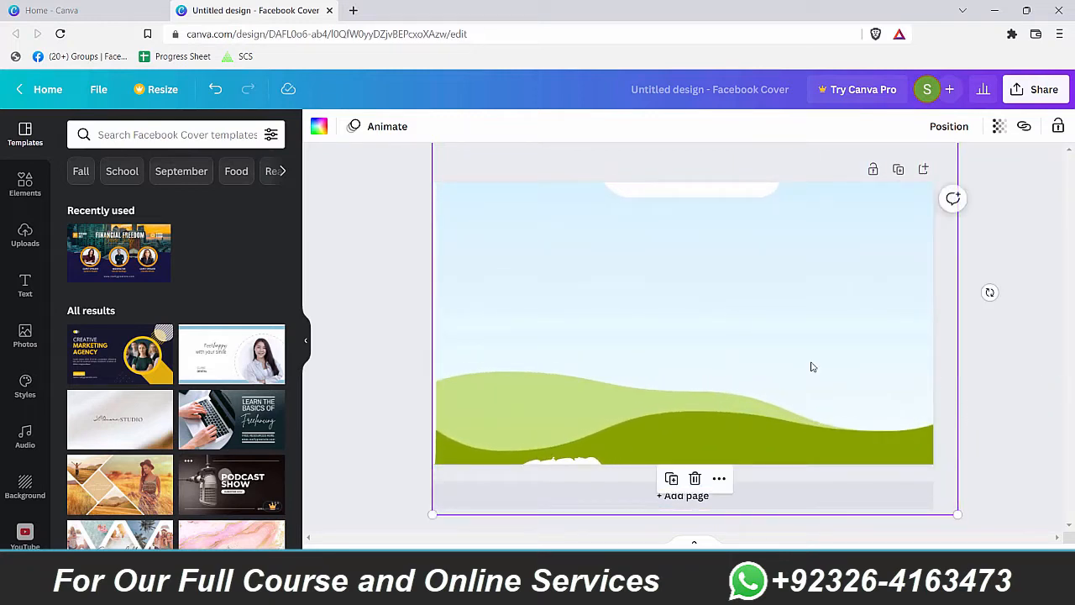
key(ctrl+z)
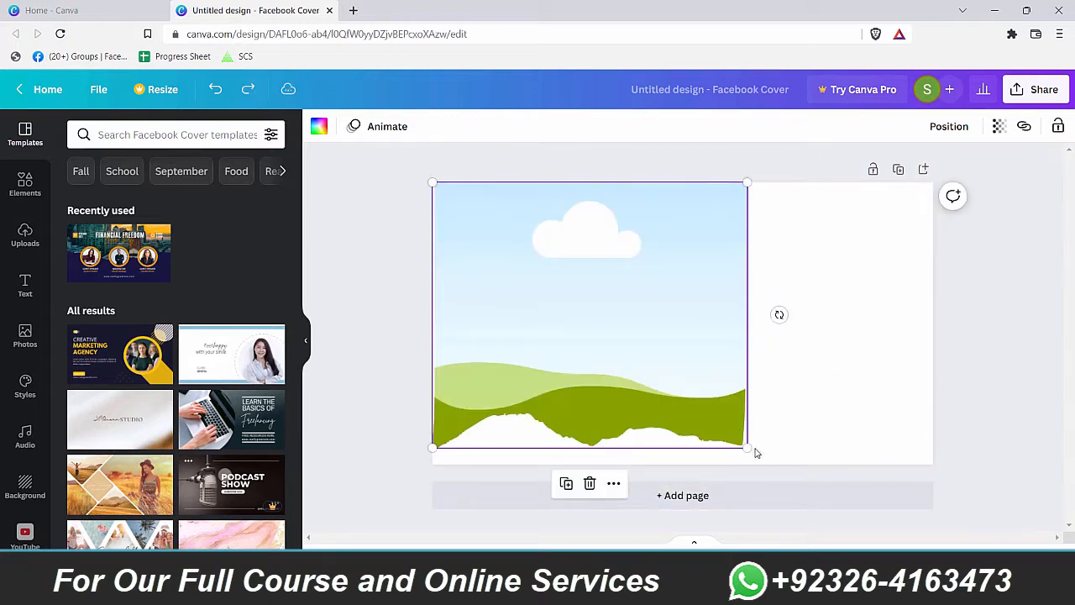
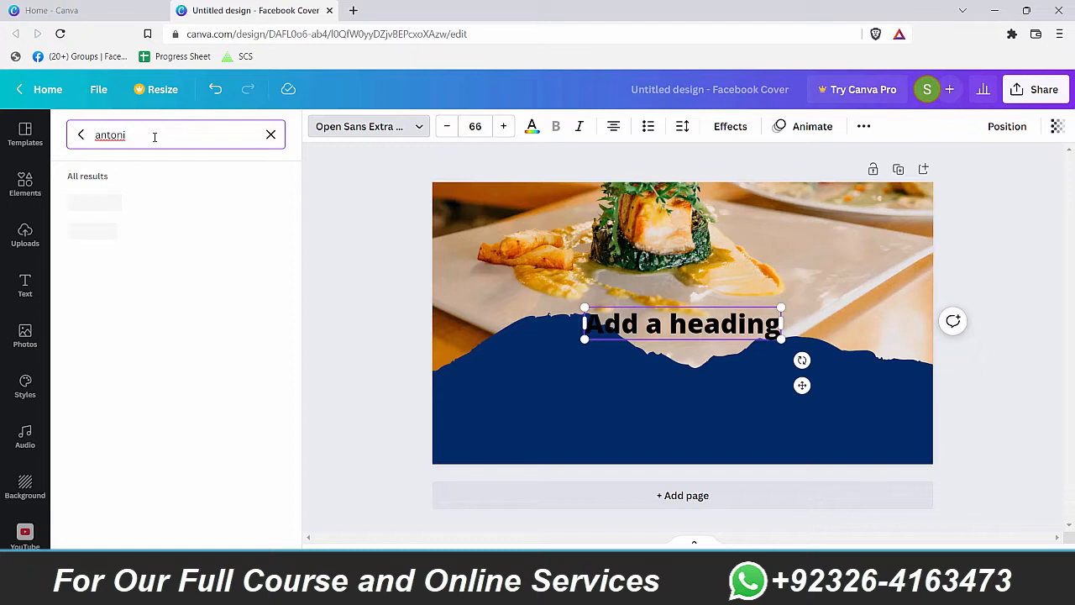
Step: Set the heading in Antonio Bold at font size 73
click(134, 203)
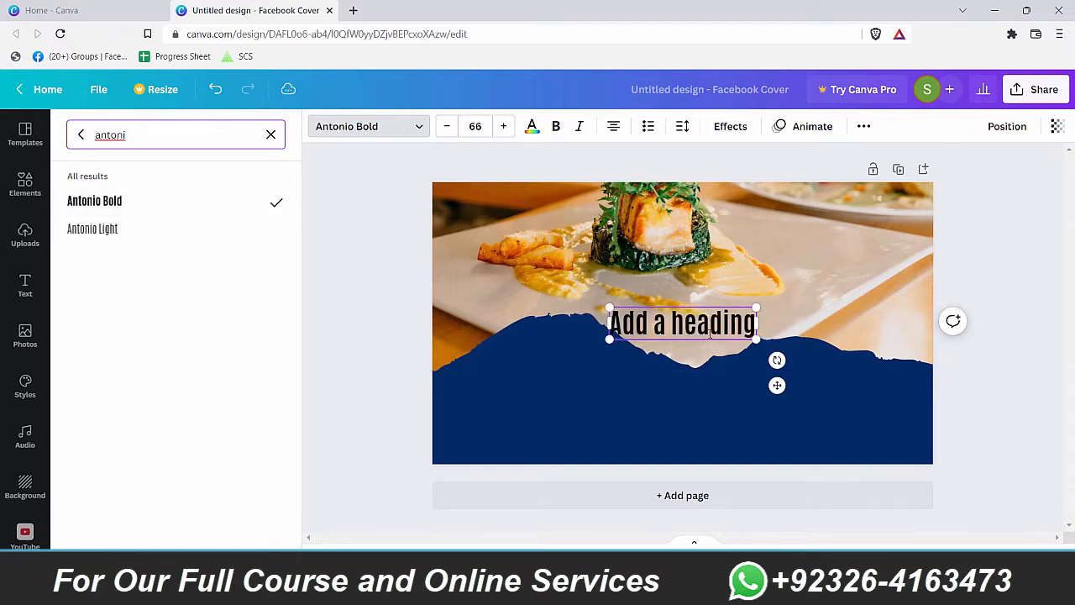
click(671, 323)
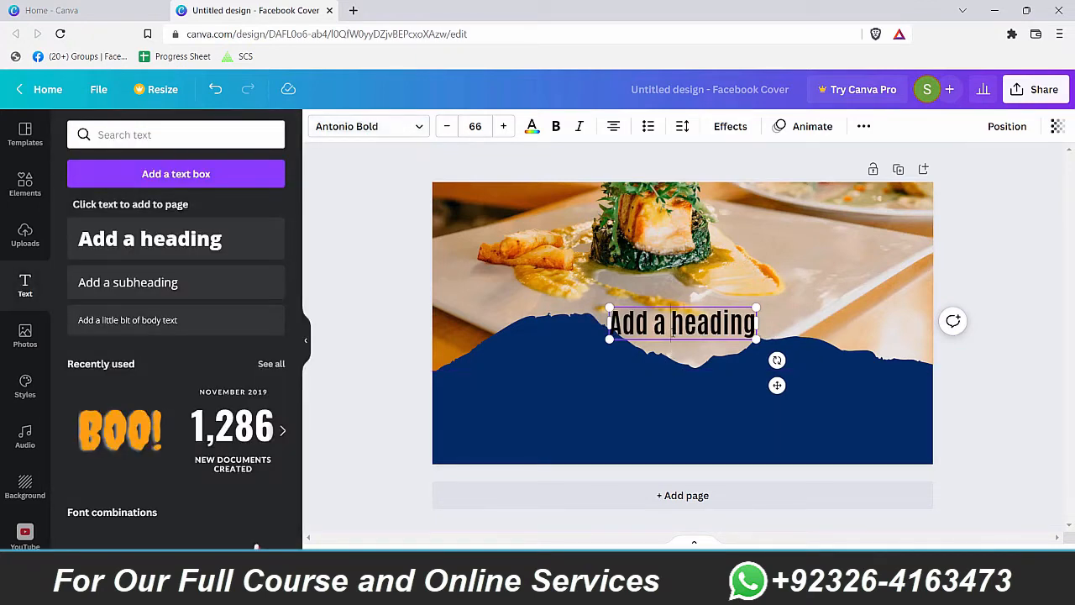
click(689, 347)
double_click(684, 326)
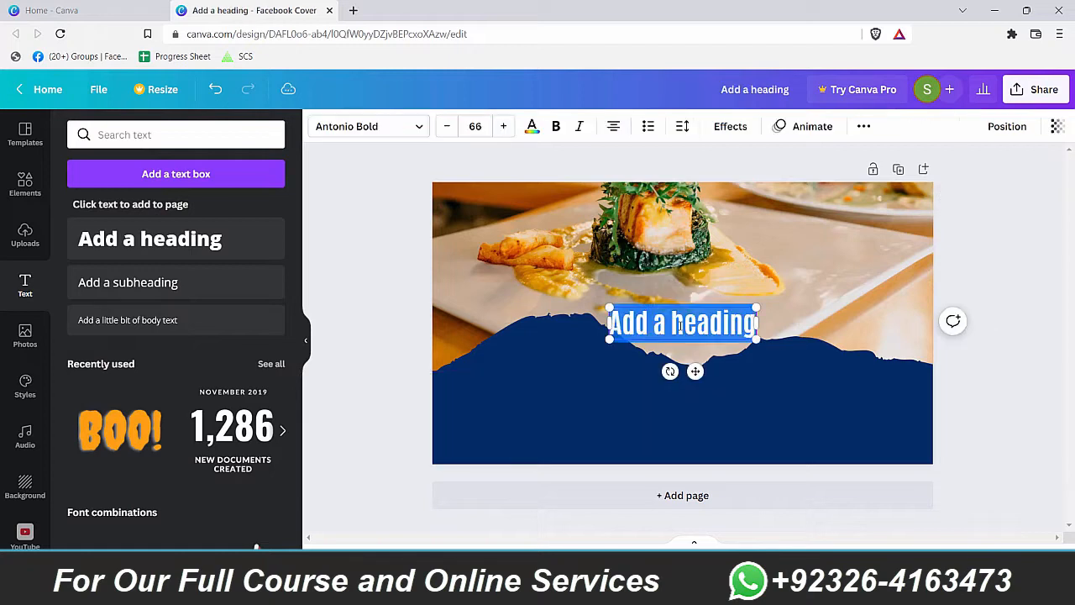
drag(485, 127, 437, 131)
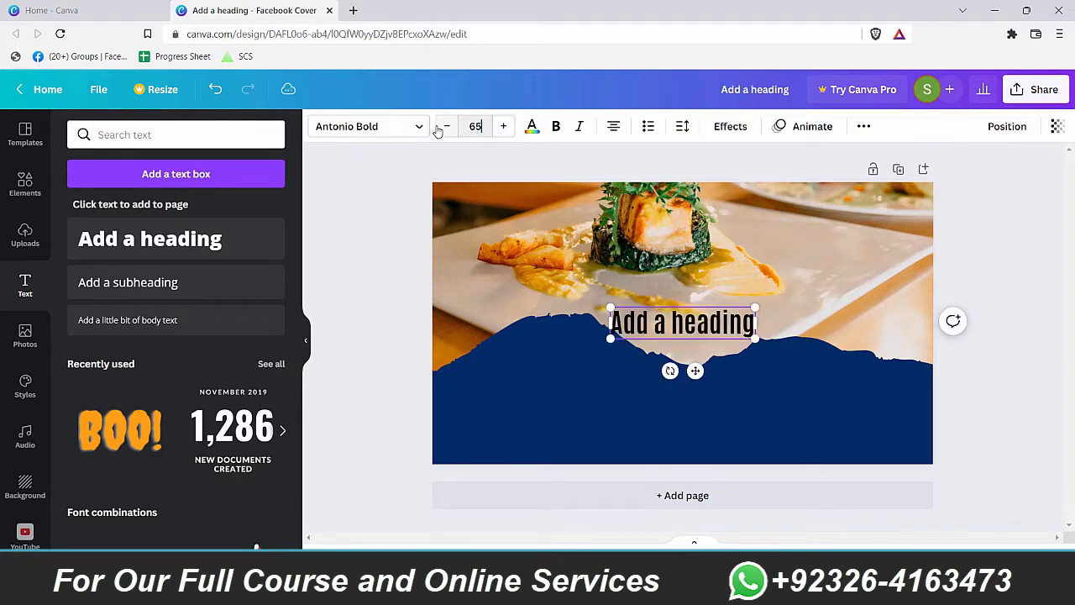
text(73)
key(Return)
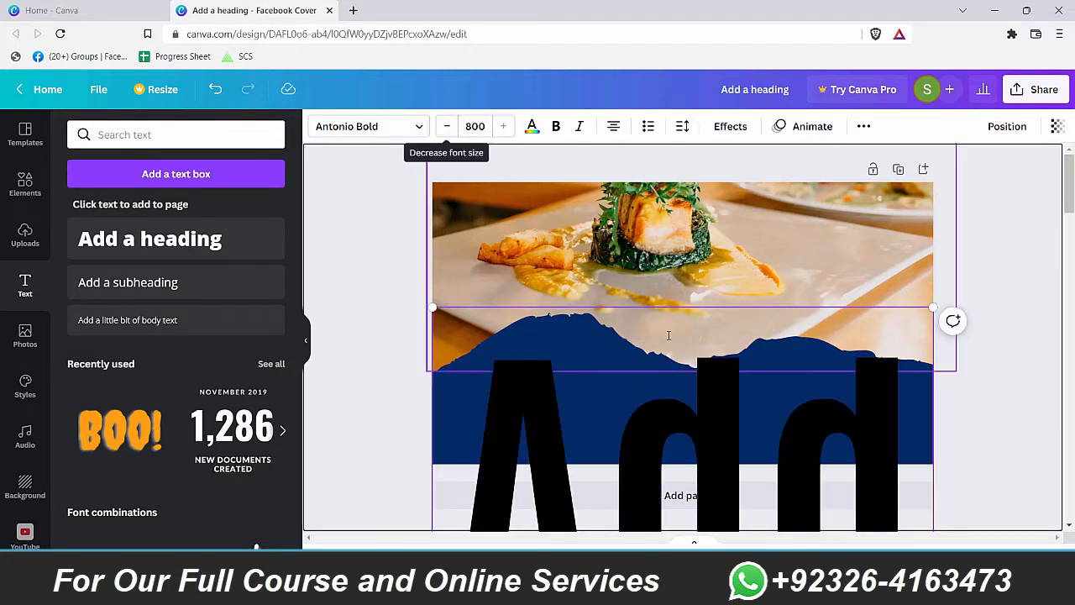
click(475, 127)
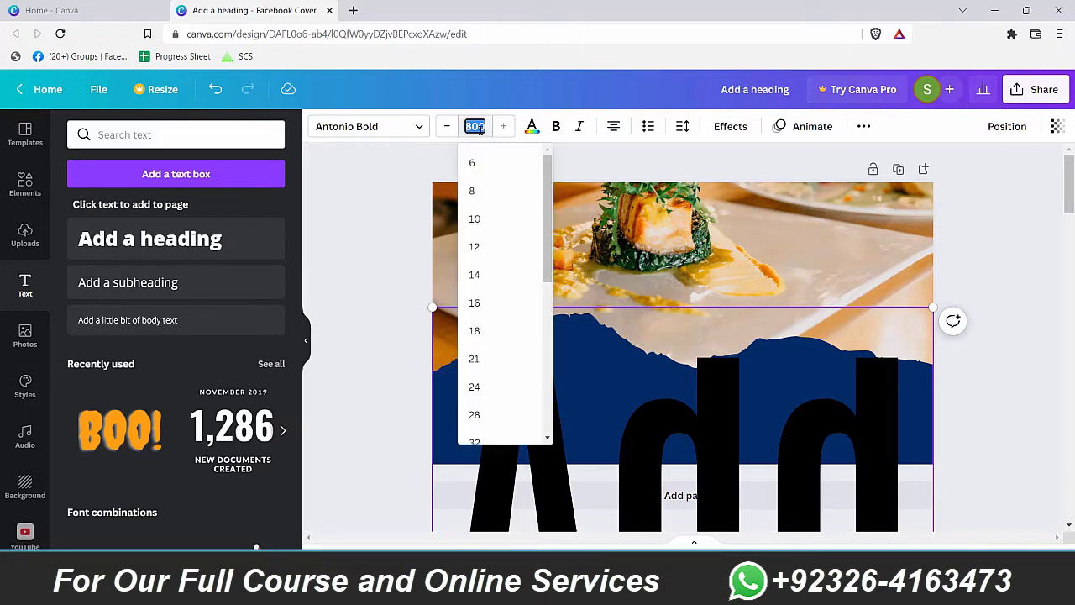
text(73)
key(Return)
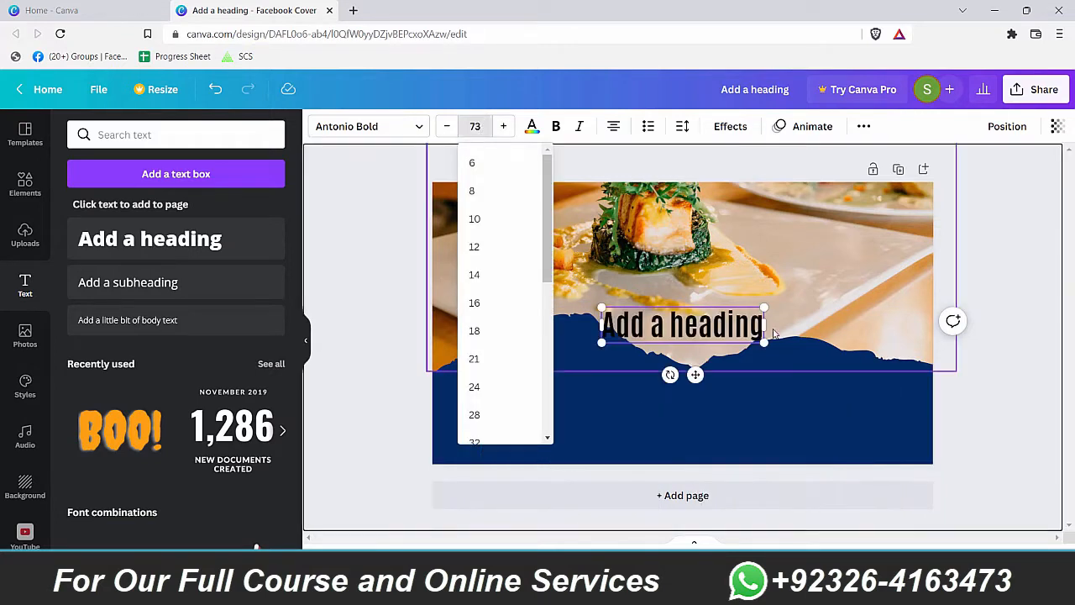
click(729, 356)
Step: Move the heading up onto the food photo and colour it white
drag(729, 356, 774, 252)
click(532, 126)
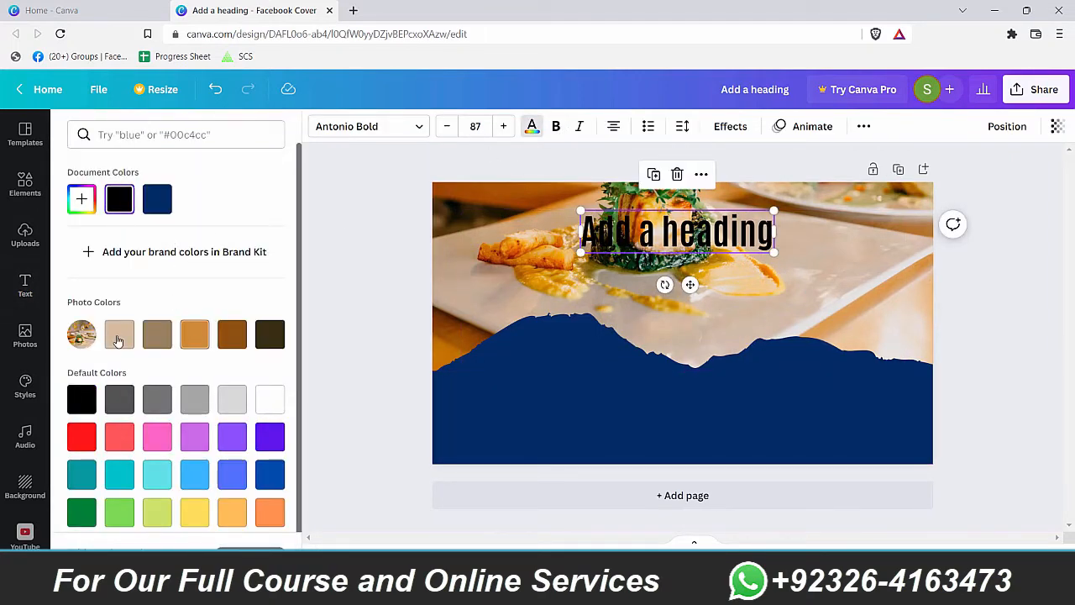
click(272, 403)
click(849, 423)
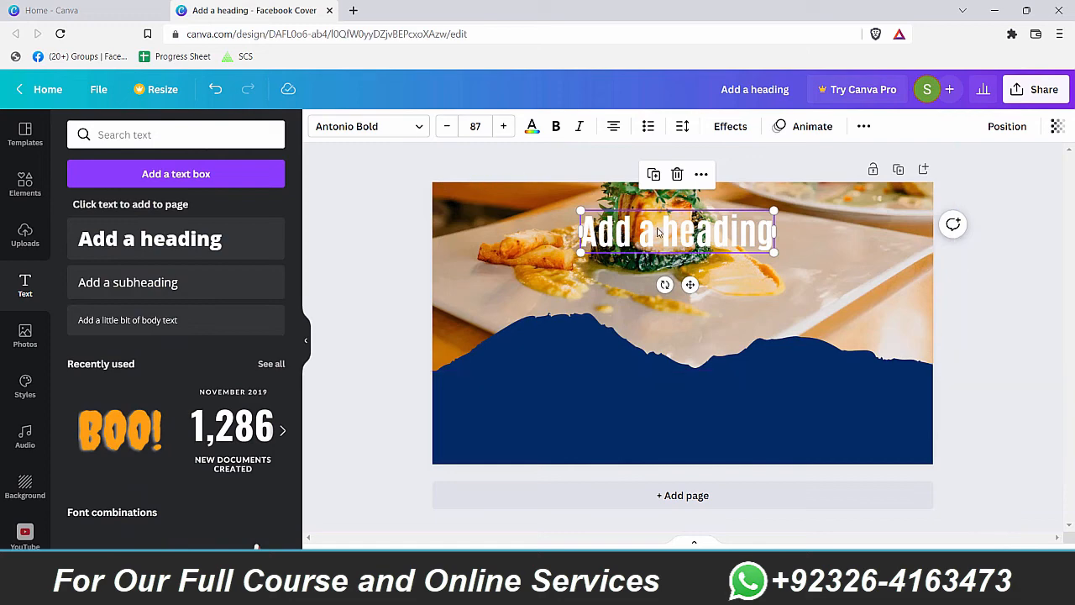
Step: Compare the heading with the reference design's RESTAURANT title and its shadow settings
double_click(658, 232)
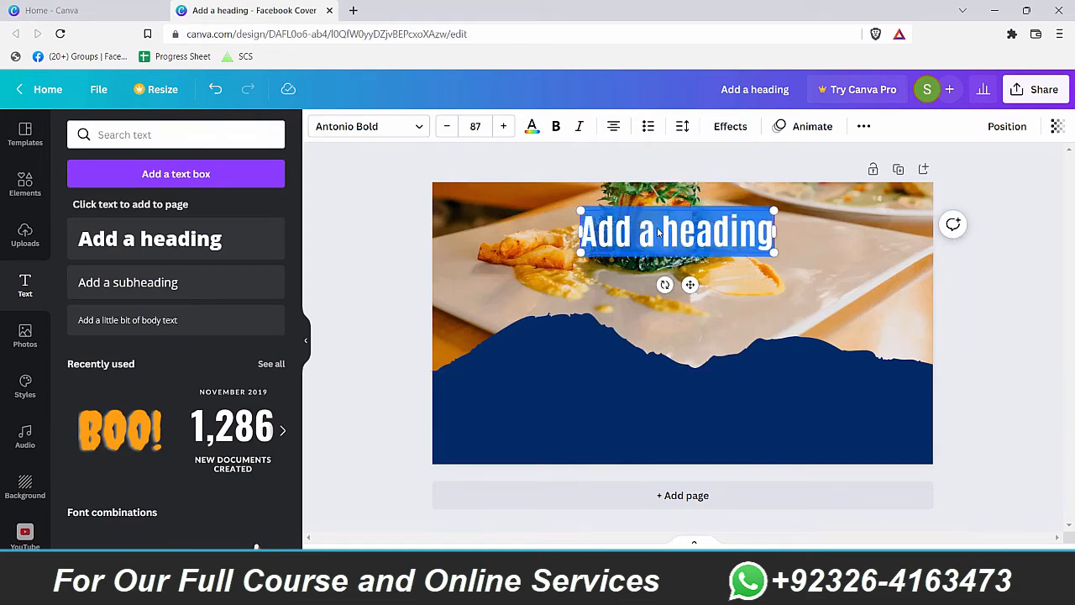
click(802, 337)
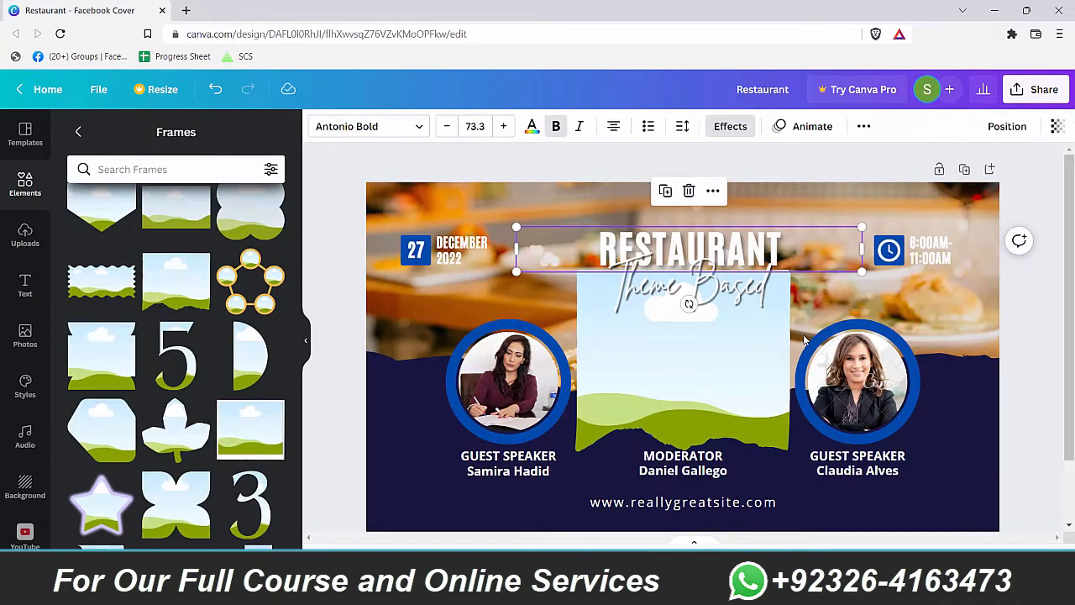
click(764, 267)
click(768, 237)
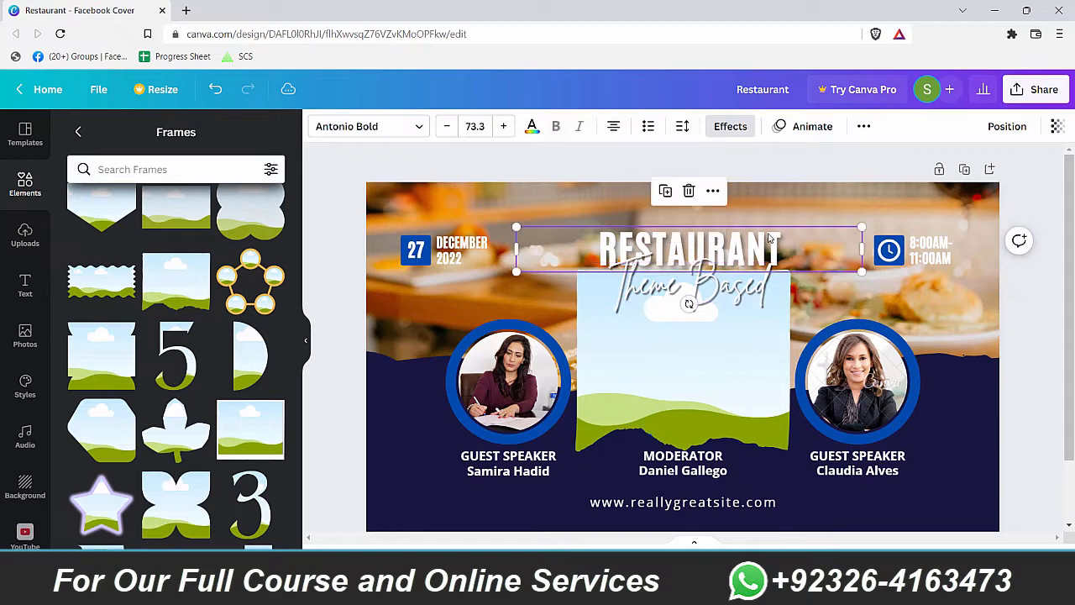
click(739, 128)
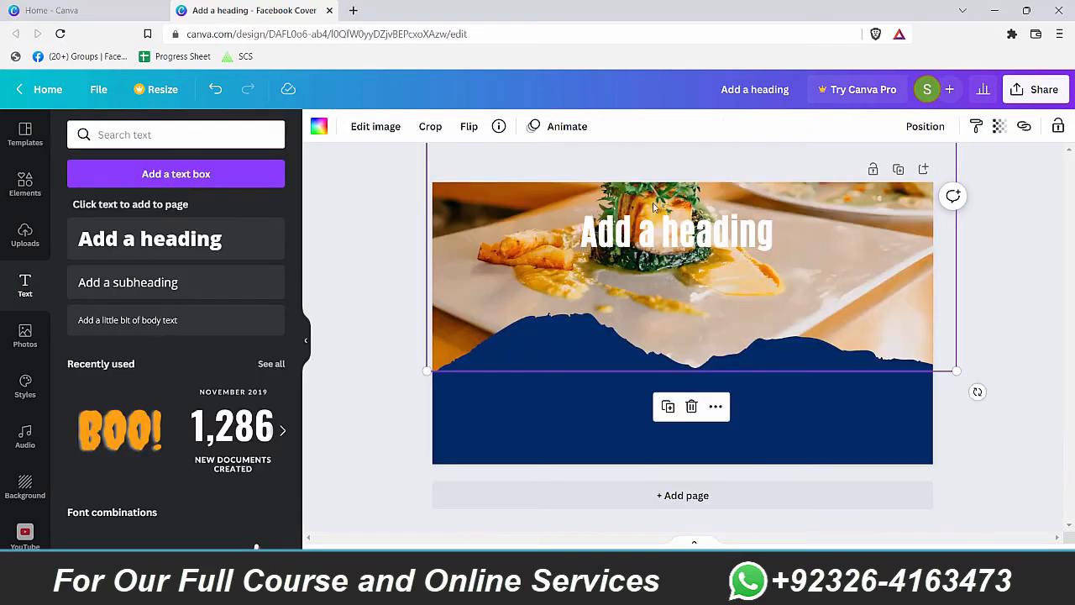
click(714, 232)
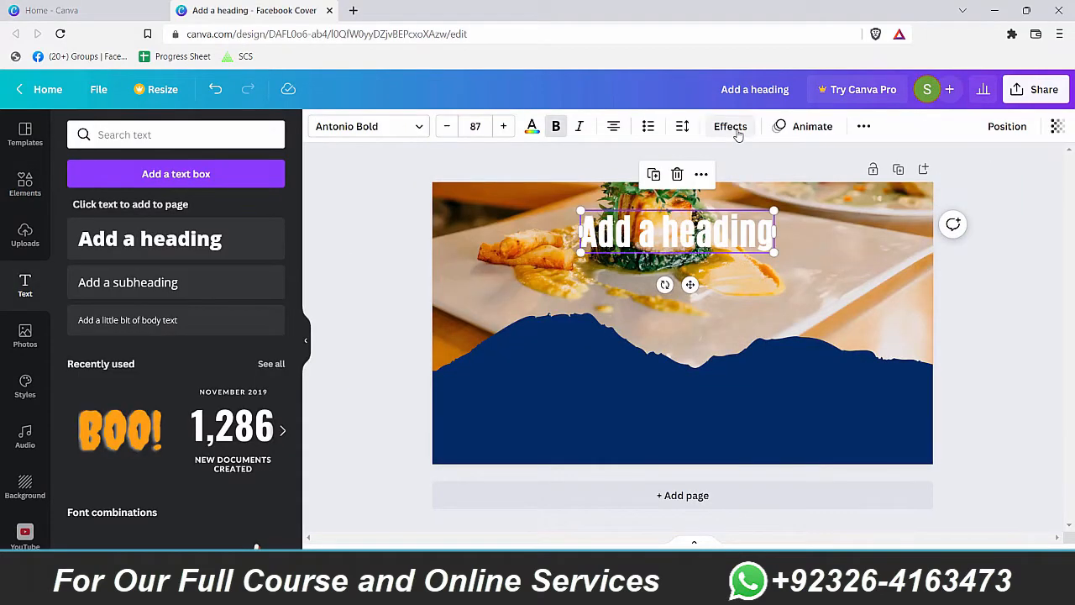
Step: Add a shadow to the heading with offset about 42 and lower transparency, and retype it as 'Restaurant'
click(738, 133)
click(173, 220)
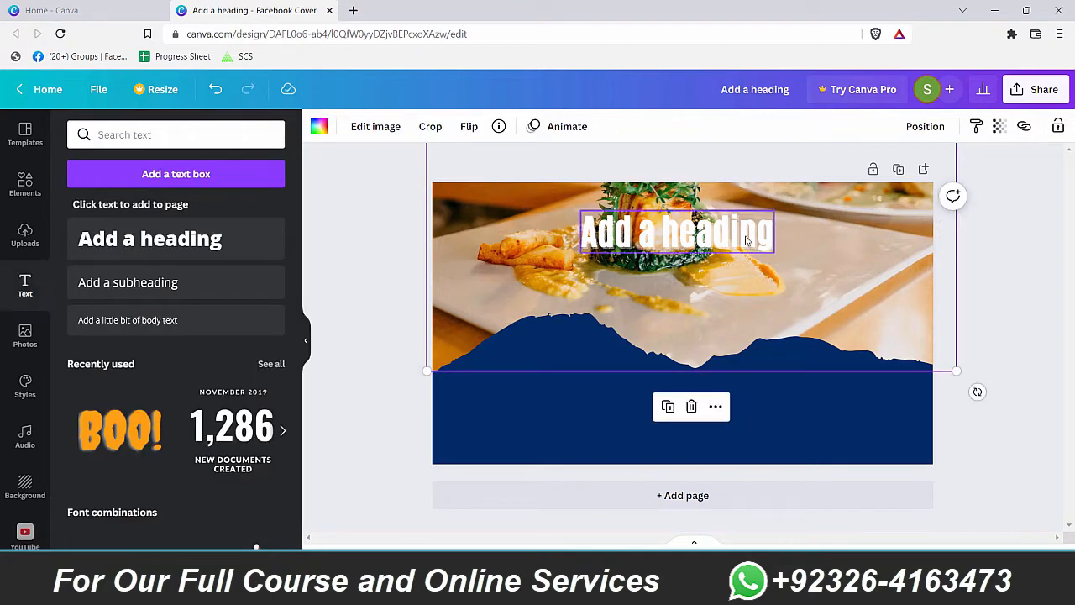
click(714, 232)
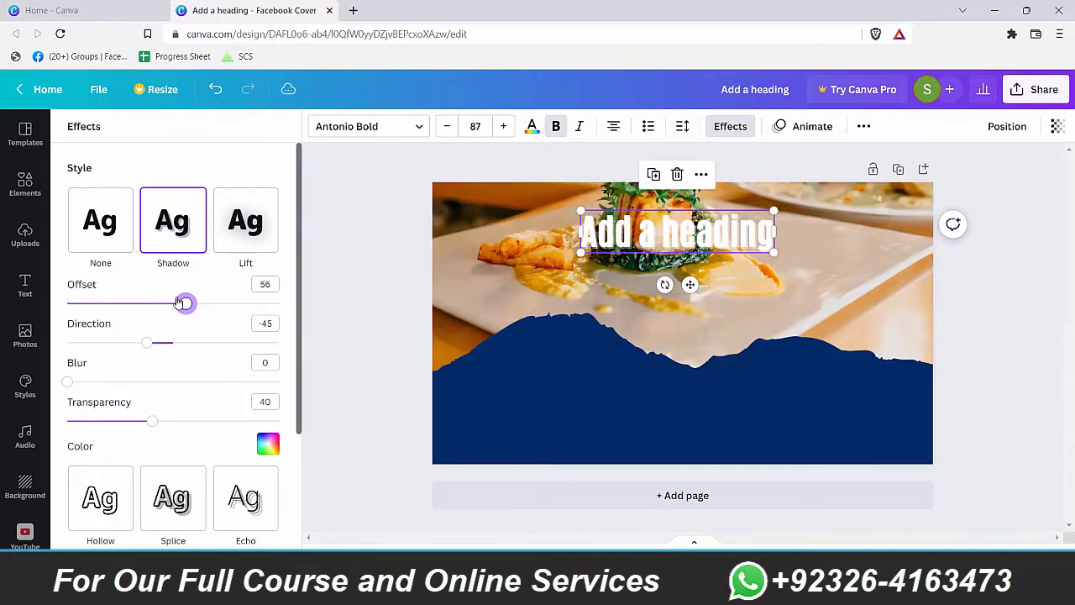
drag(181, 303, 157, 303)
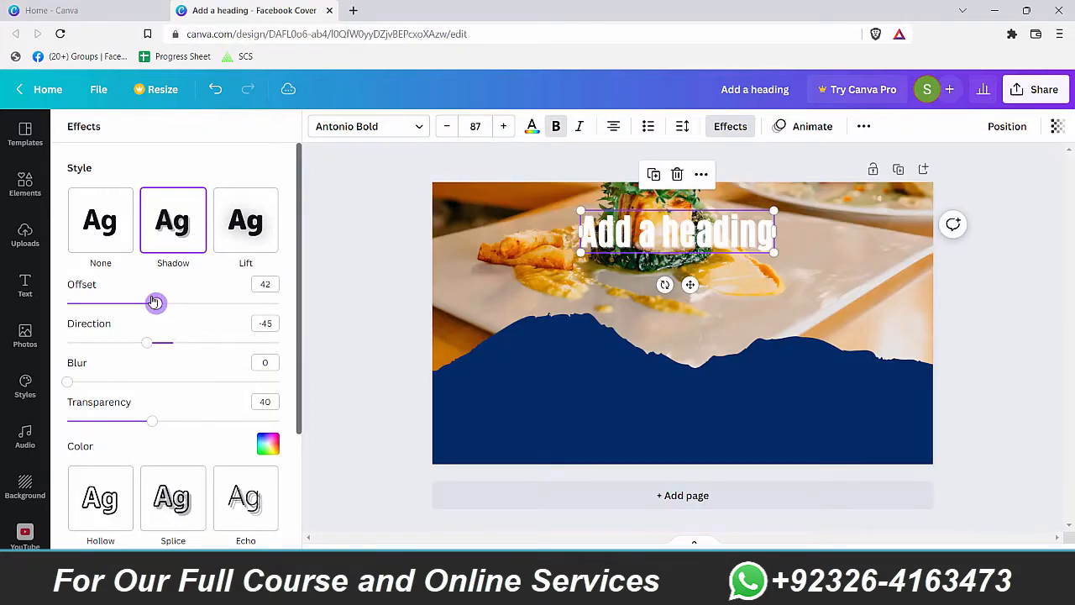
mouse_move(152, 421)
mouse_down()
mouse_move(180, 420)
mouse_move(130, 422)
mouse_move(142, 422)
mouse_up()
double_click(724, 225)
text(Restaurant)
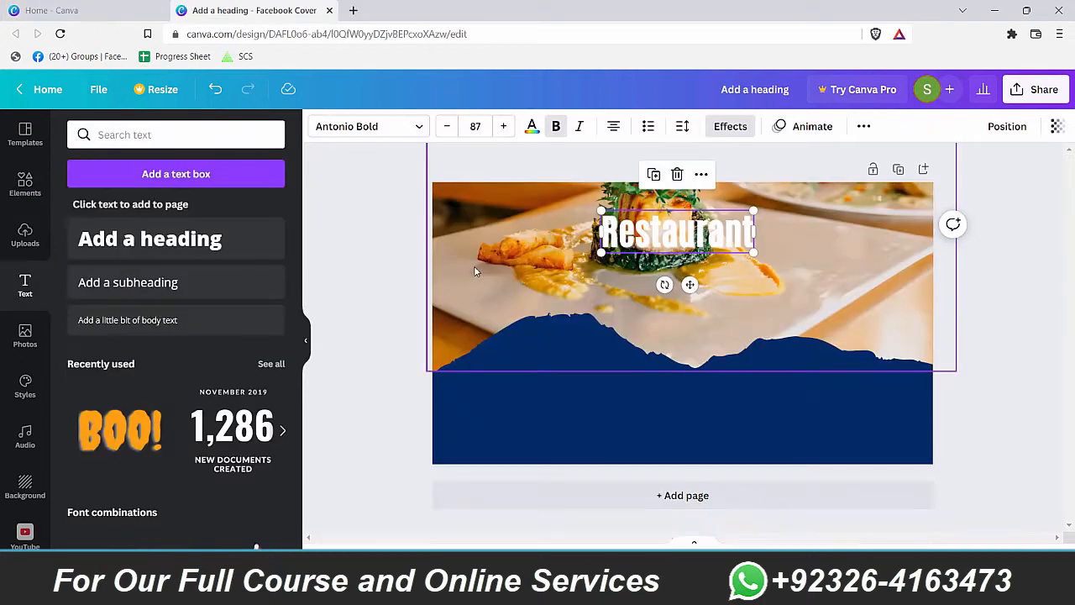
Step: Nudge the food photo into place and move the Restaurant heading down and right
click(473, 265)
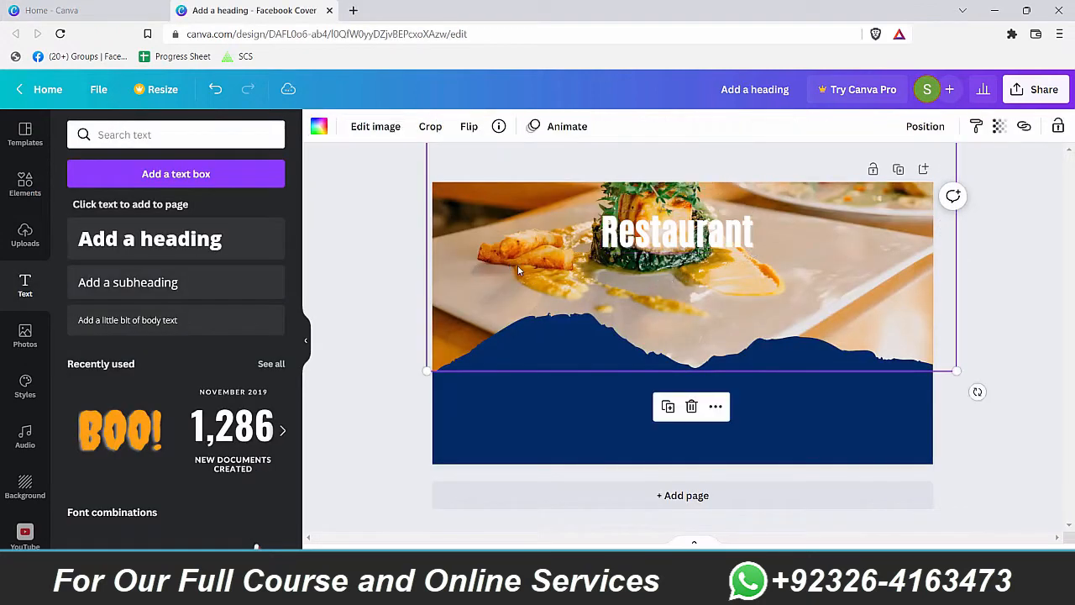
drag(548, 289, 554, 294)
drag(697, 232, 815, 295)
Step: Raise the navy torn shape slightly and make it a little see-through
click(871, 376)
drag(872, 376, 872, 361)
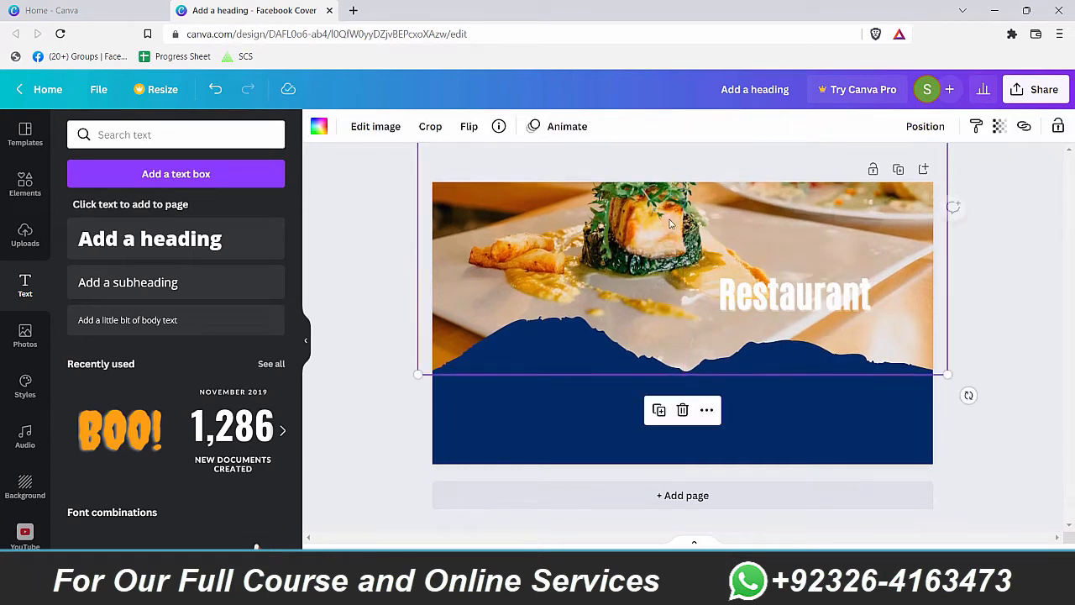
click(999, 128)
drag(992, 190, 980, 183)
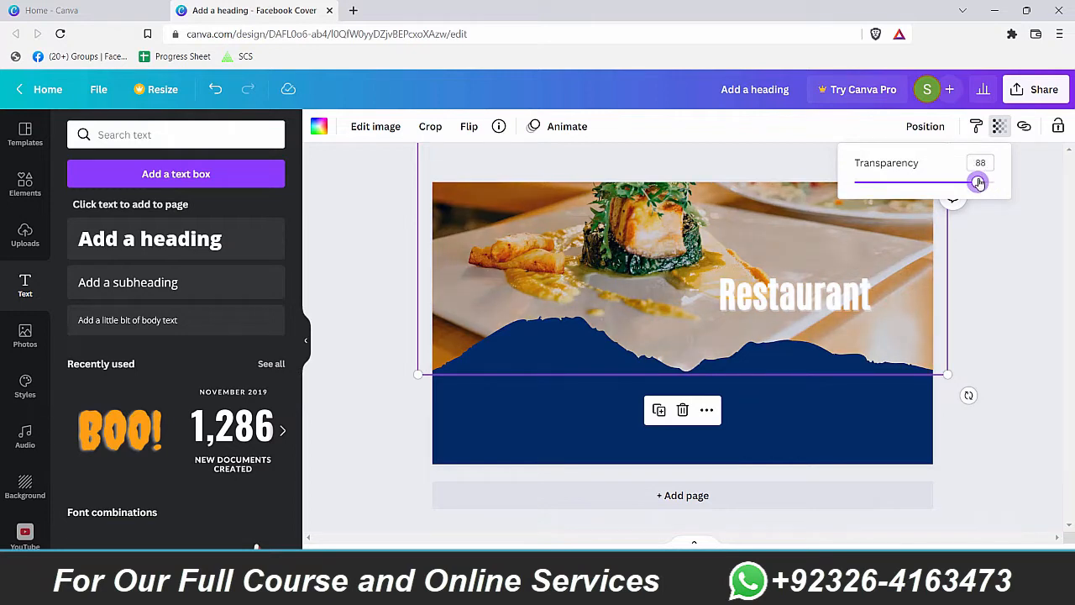
click(792, 225)
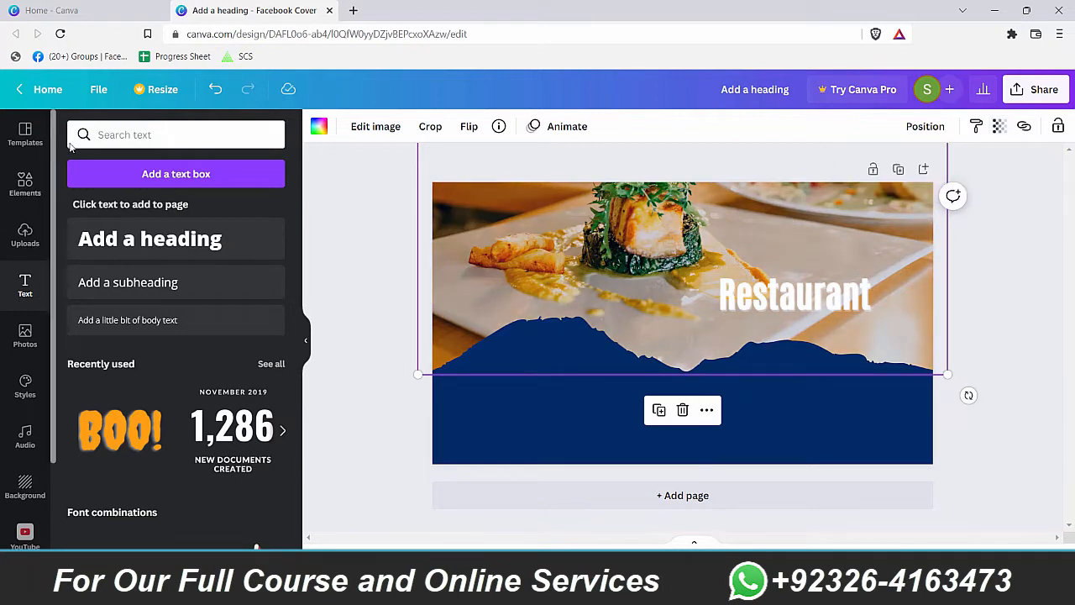
Step: Blur the food photo to a blur setting of 6
double_click(506, 266)
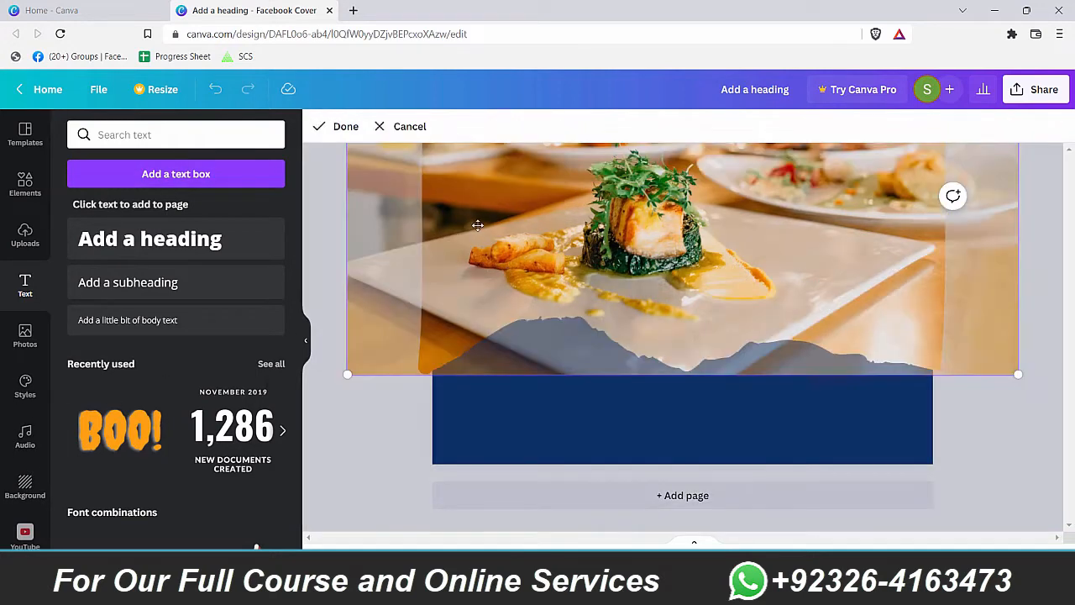
click(420, 128)
click(374, 127)
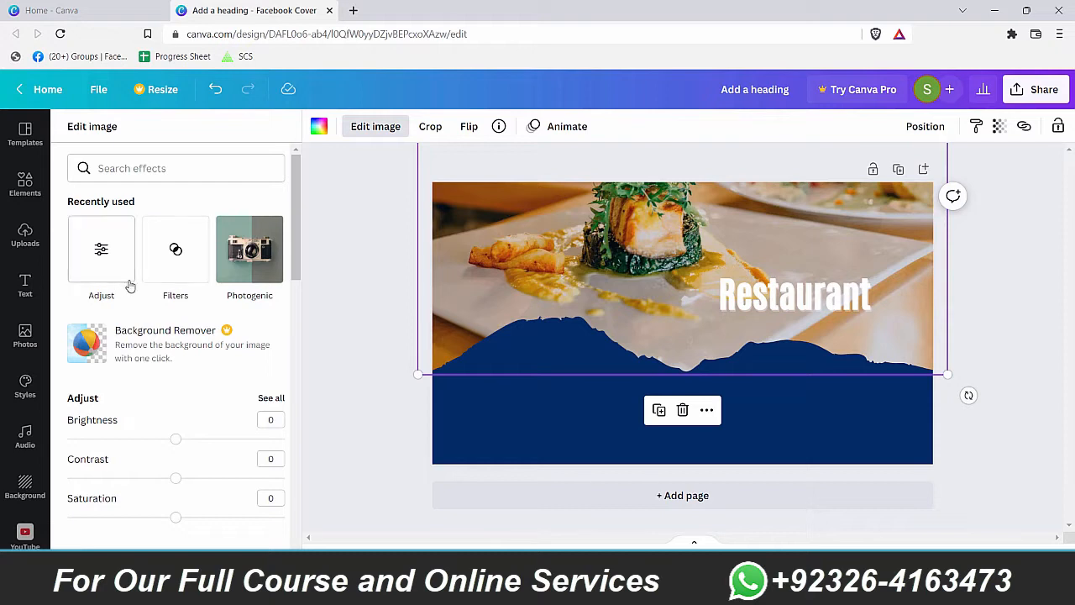
click(84, 282)
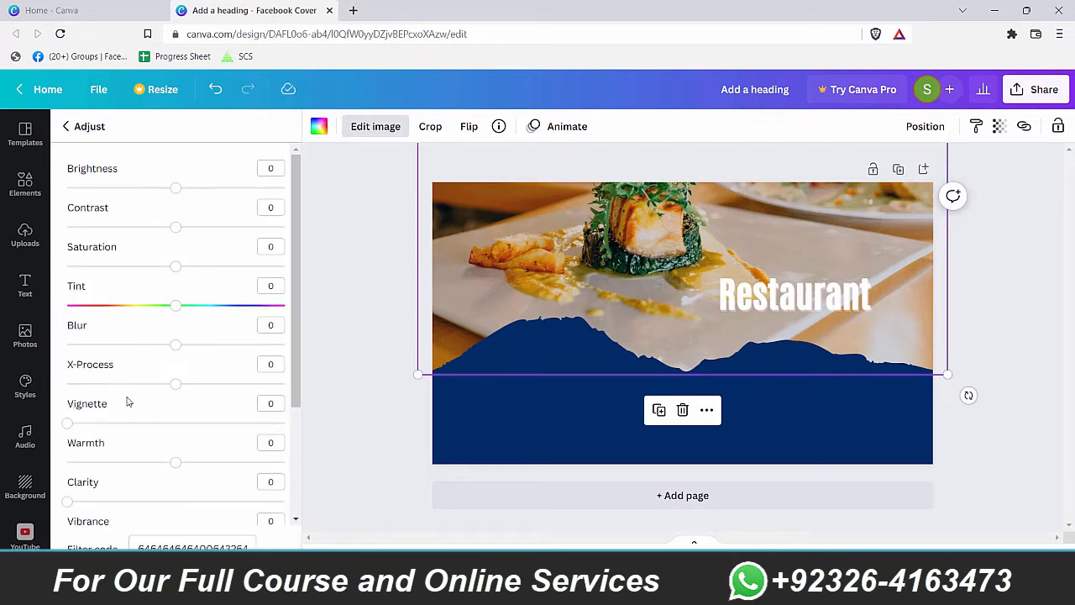
mouse_move(178, 349)
mouse_down()
mouse_move(193, 342)
mouse_move(186, 351)
mouse_up()
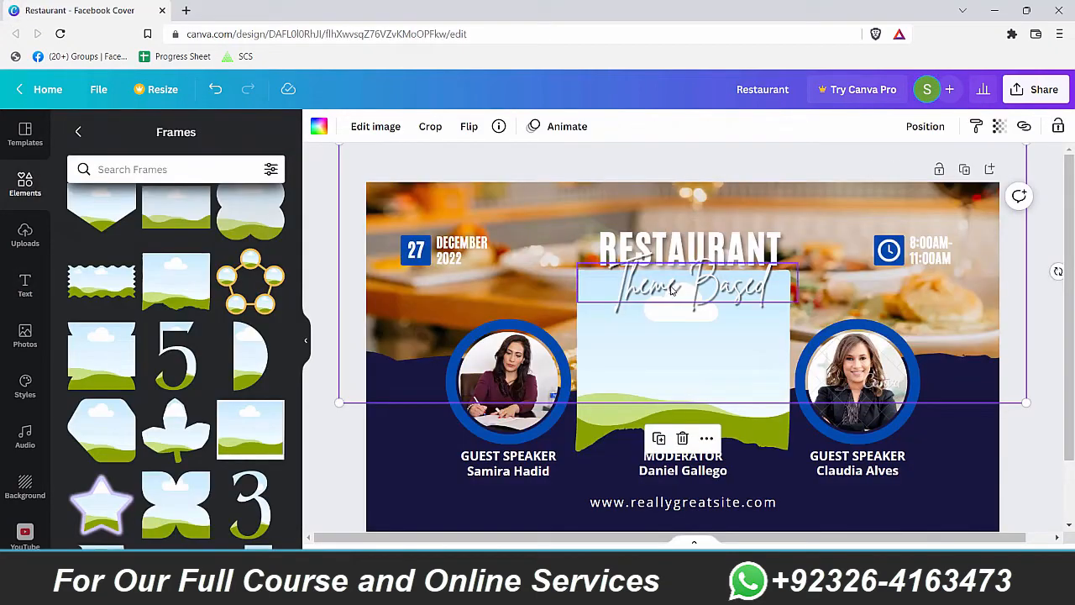
Step: Add a new heading text box and set it in the Brittany script font
click(665, 288)
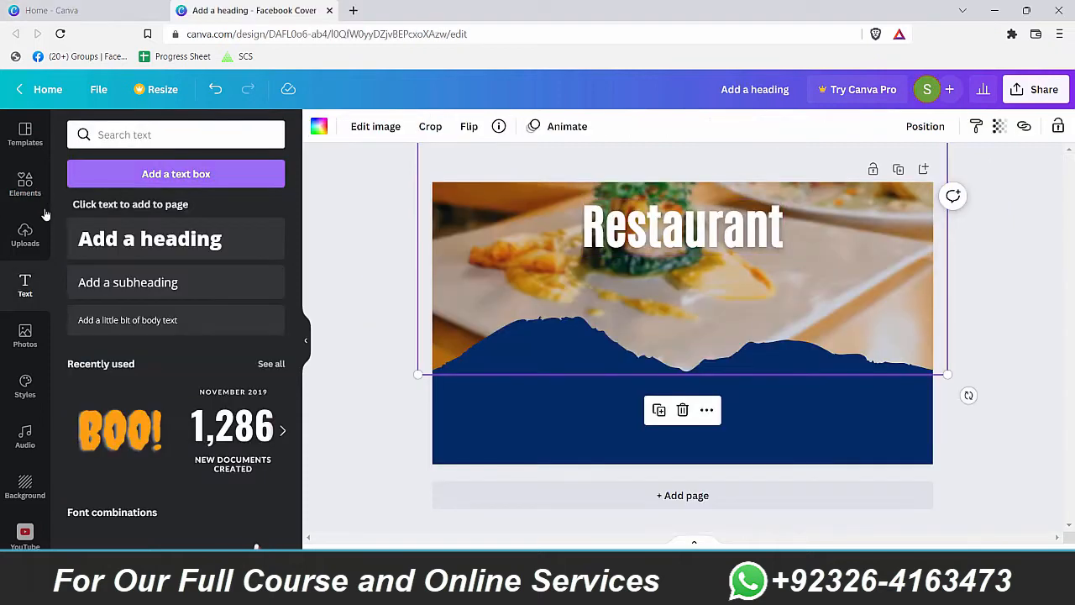
click(155, 242)
click(403, 133)
text(antoni)
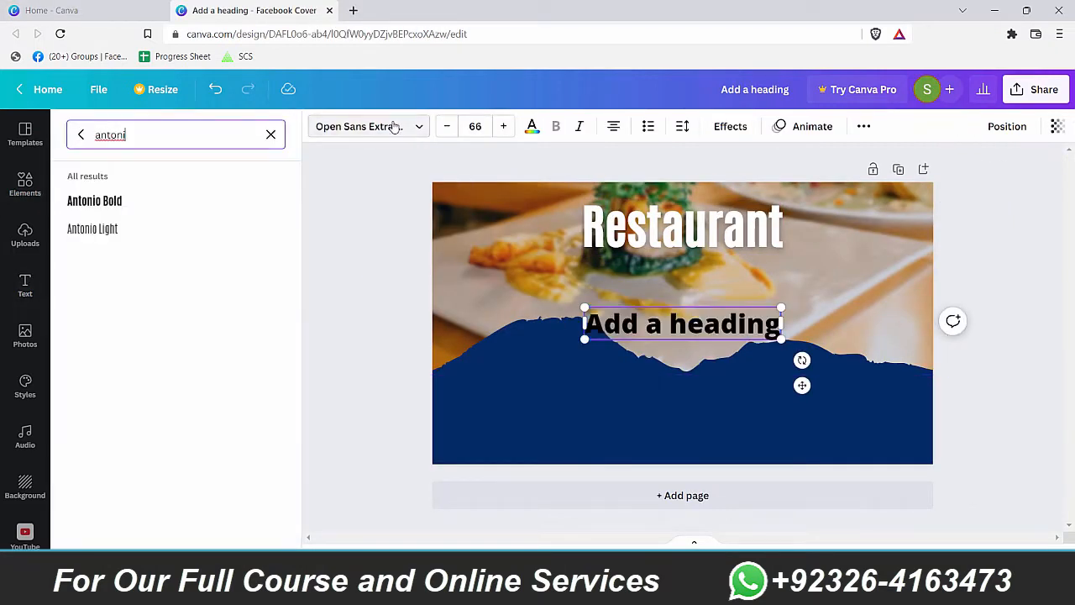
triple_click(646, 325)
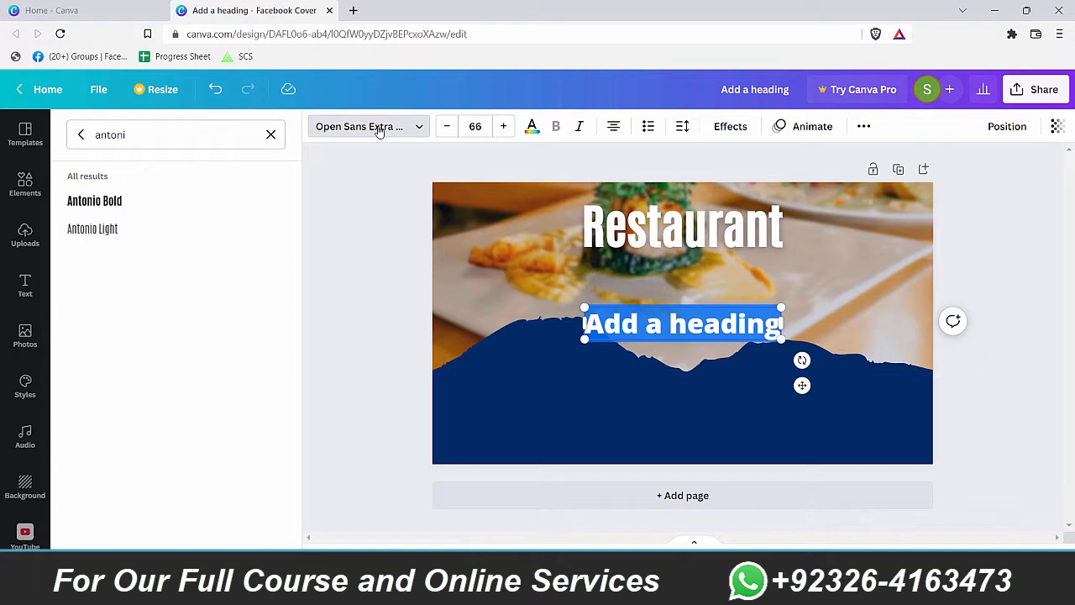
click(378, 130)
click(382, 135)
text(Britta)
click(80, 205)
click(707, 340)
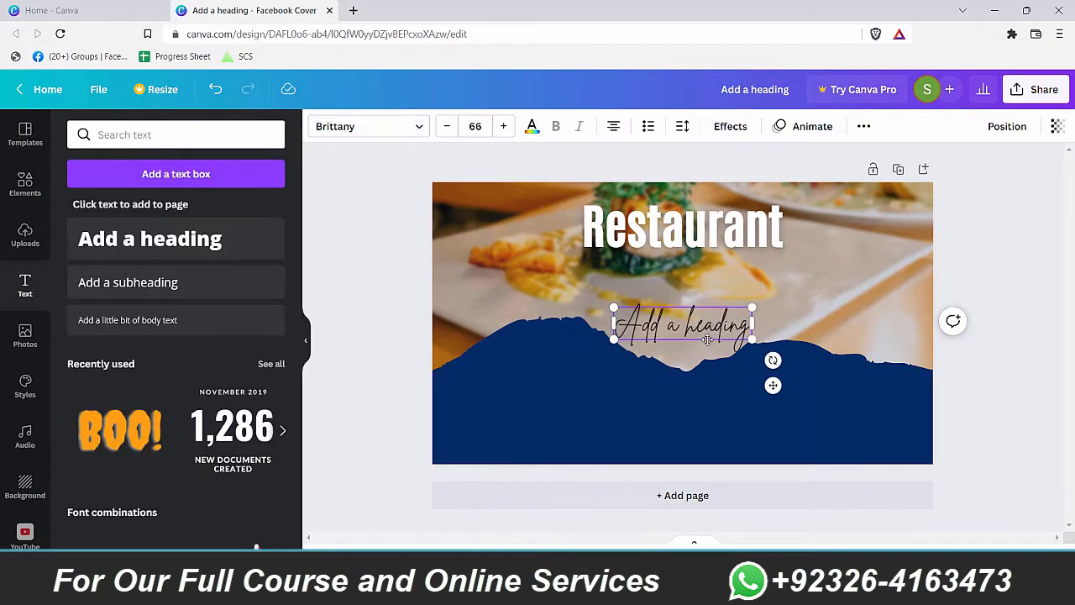
Step: Move the script text up under Restaurant and change it to 'Theme Based'
click(647, 365)
click(682, 325)
drag(682, 326, 672, 277)
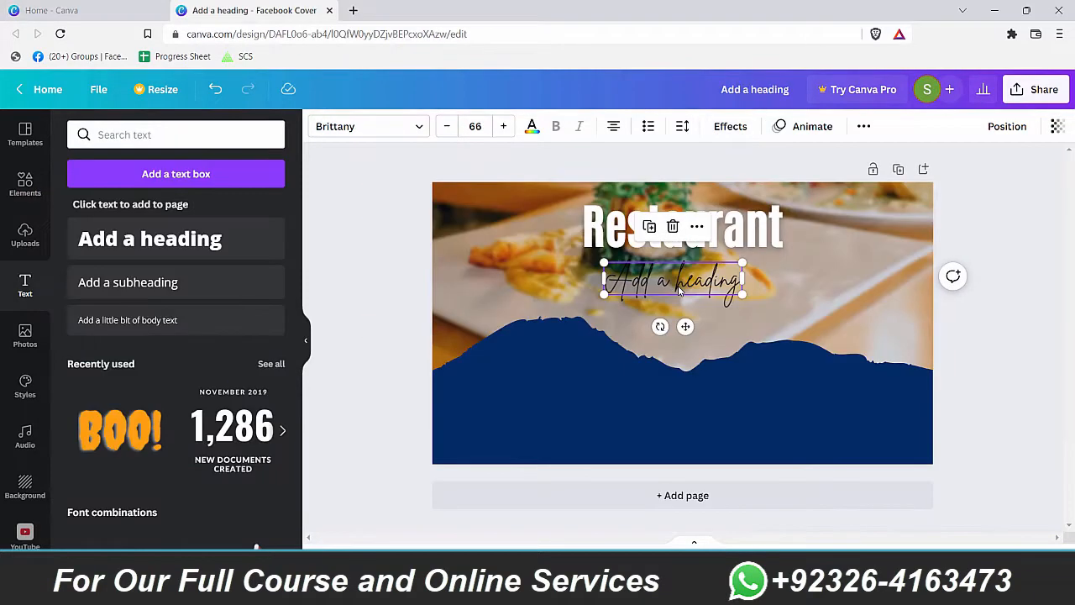
key(ctrl+a)
text(Theme Based)
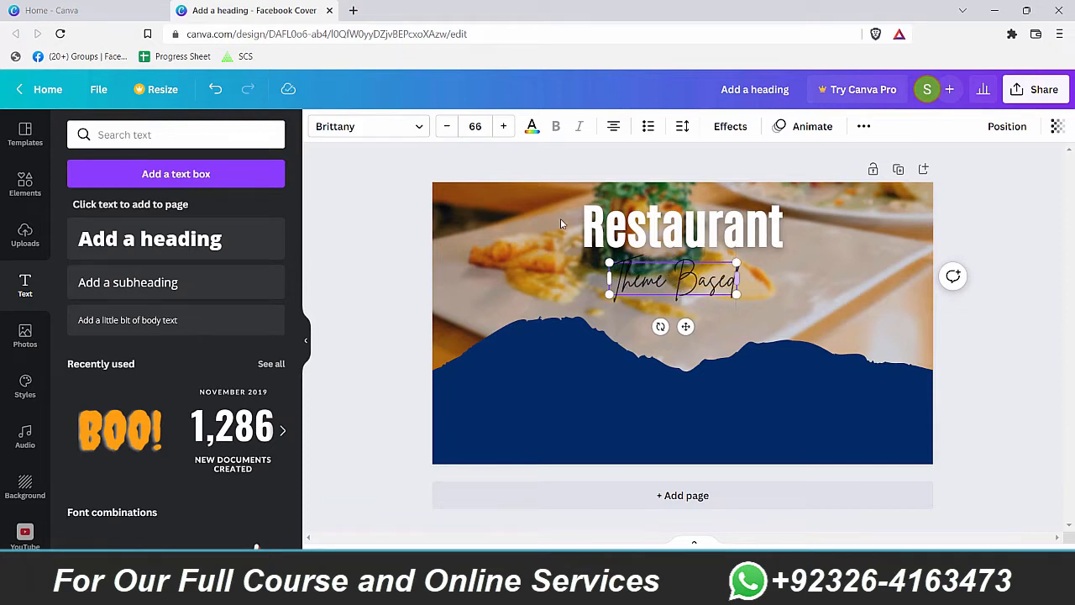
key(ctrl+a)
Step: Enlarge Theme Based to size 85.8 and colour it white
click(718, 370)
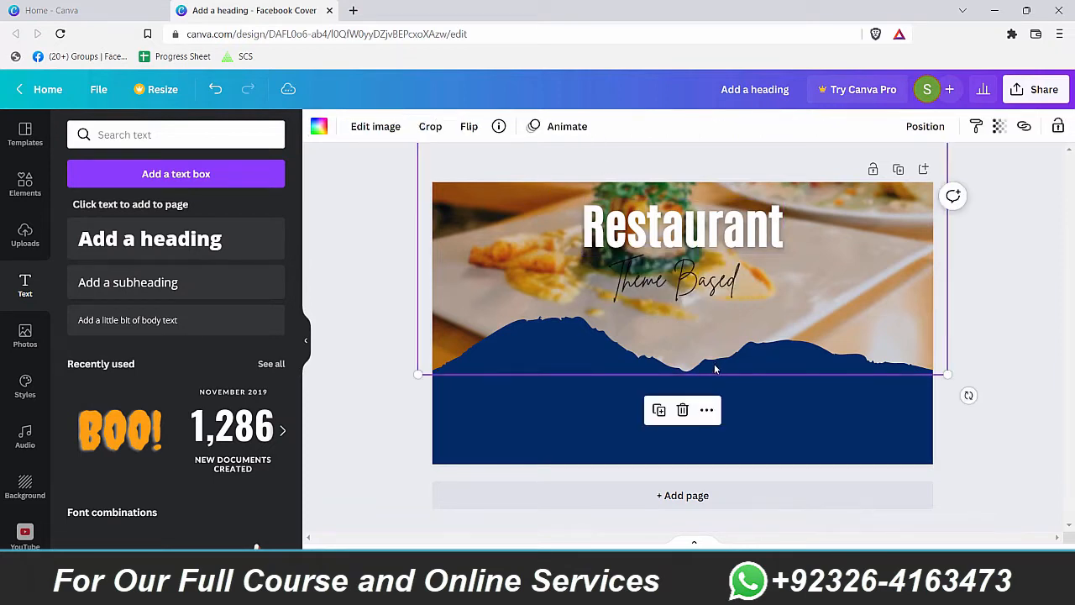
click(682, 280)
drag(739, 293, 775, 305)
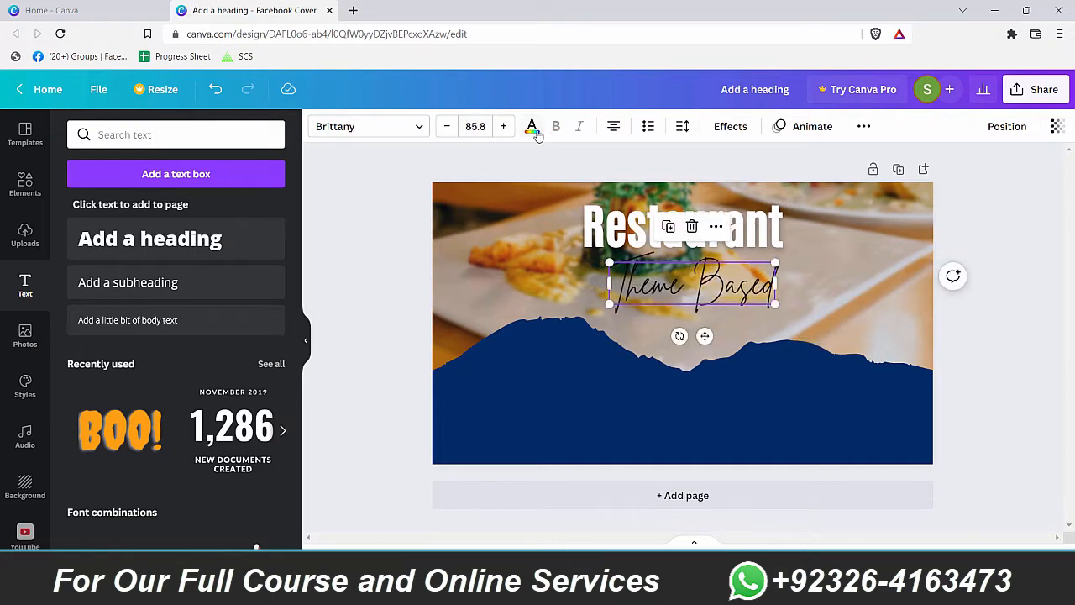
click(531, 128)
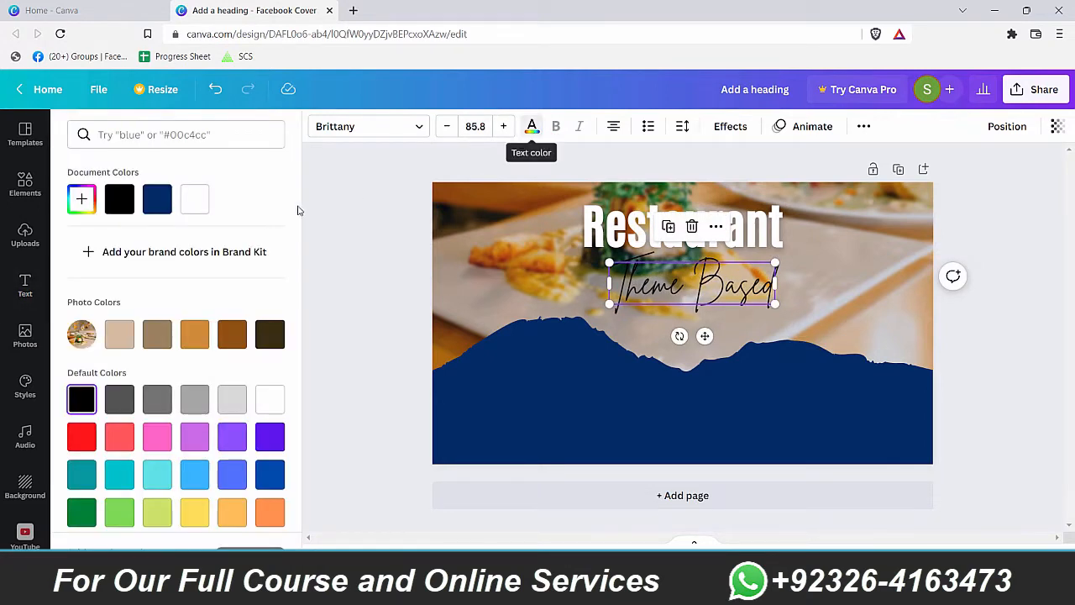
click(193, 199)
click(815, 361)
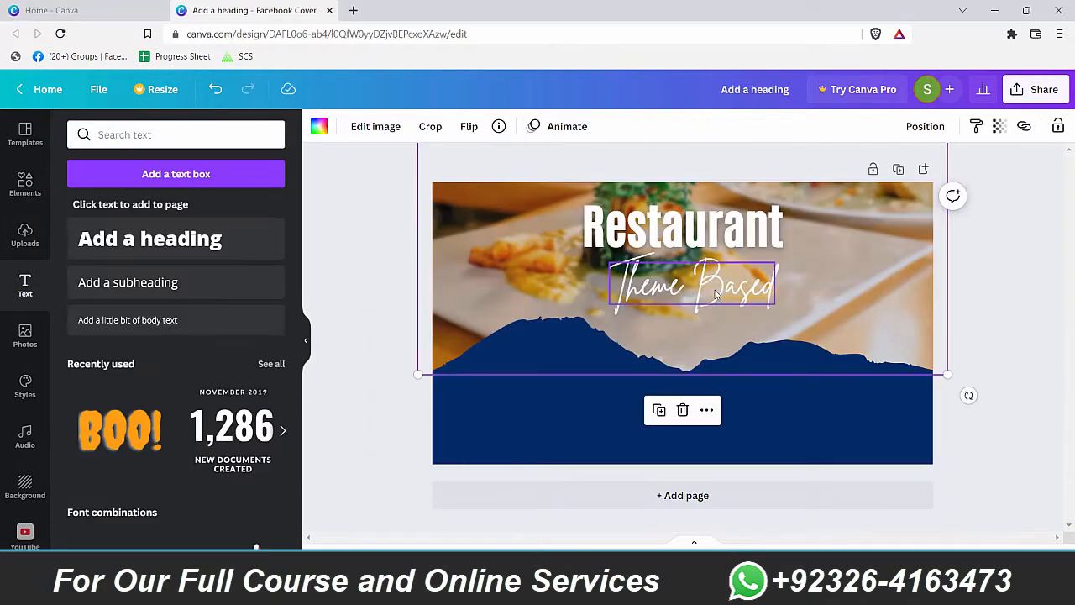
Step: Give Theme Based the Lift effect and centre it just under Restaurant
click(715, 293)
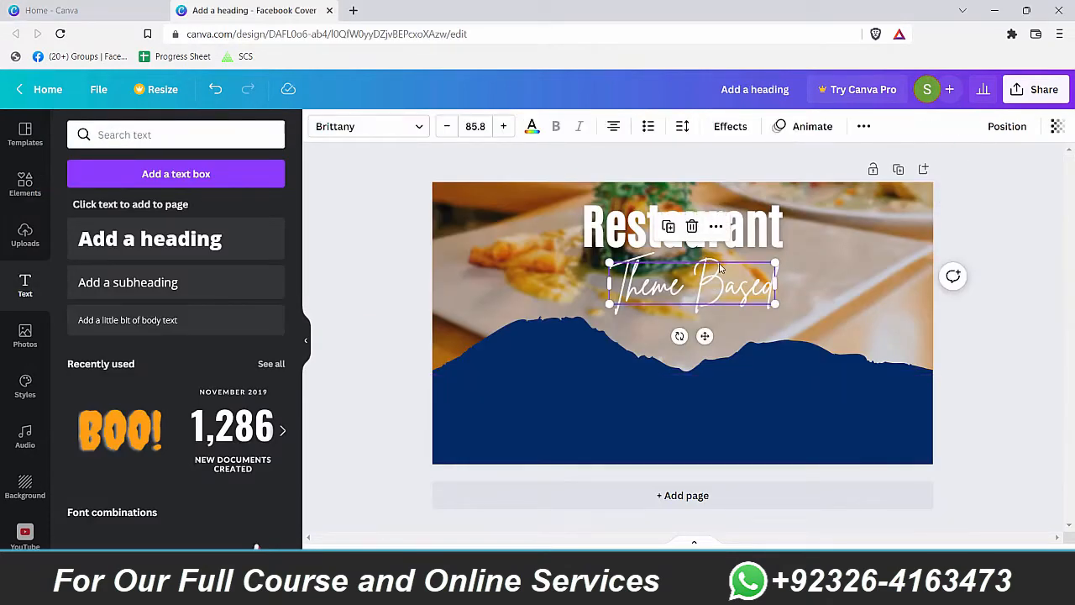
click(727, 126)
click(242, 220)
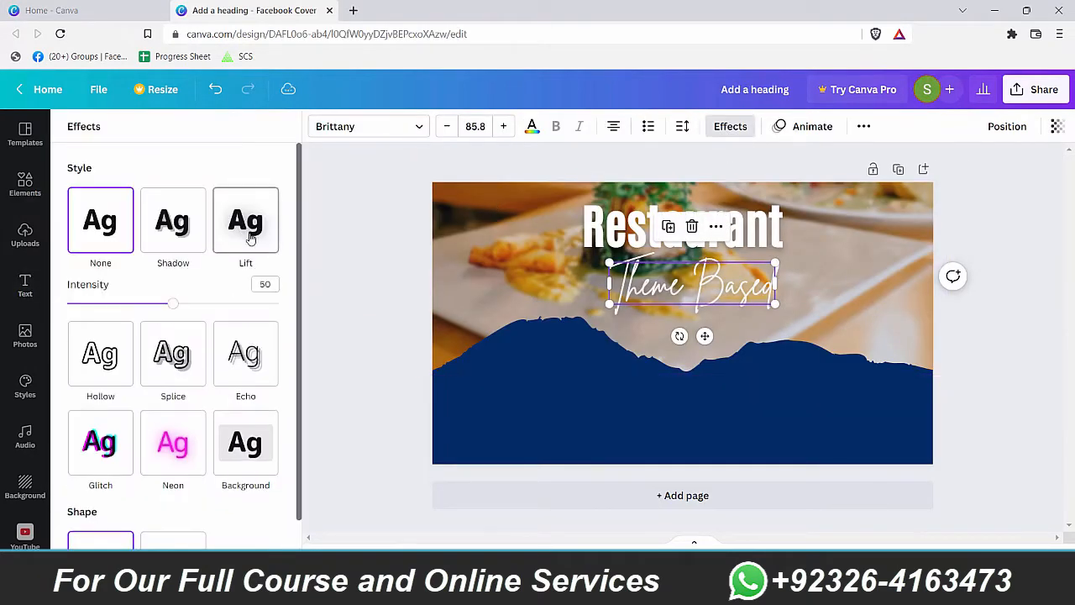
click(797, 360)
drag(739, 294, 727, 277)
click(876, 344)
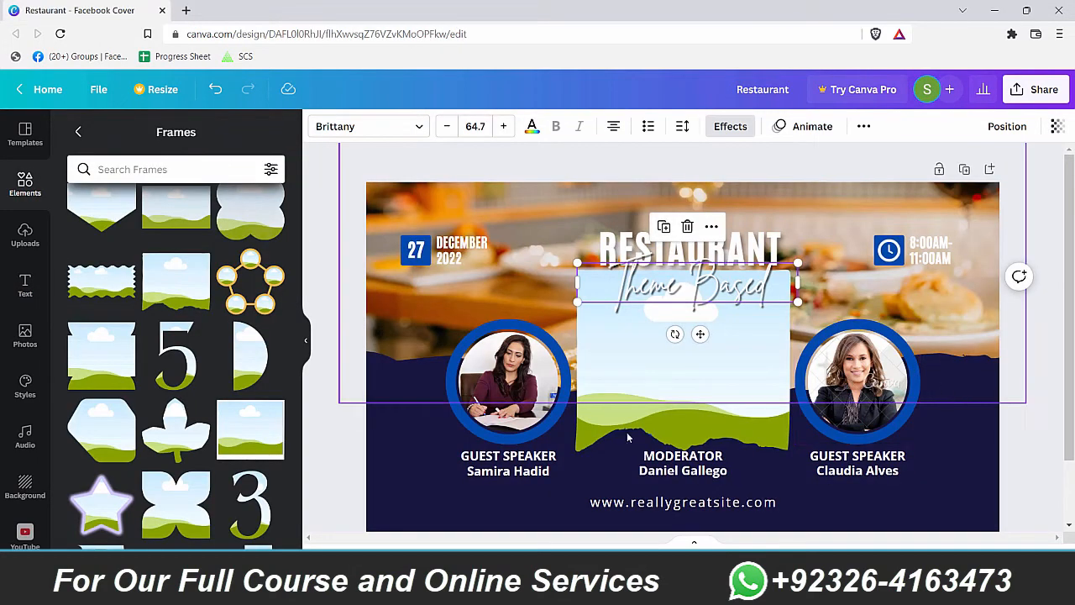
Step: Search for circle graphics in the quick-add menu, then clear the search and close it
click(508, 419)
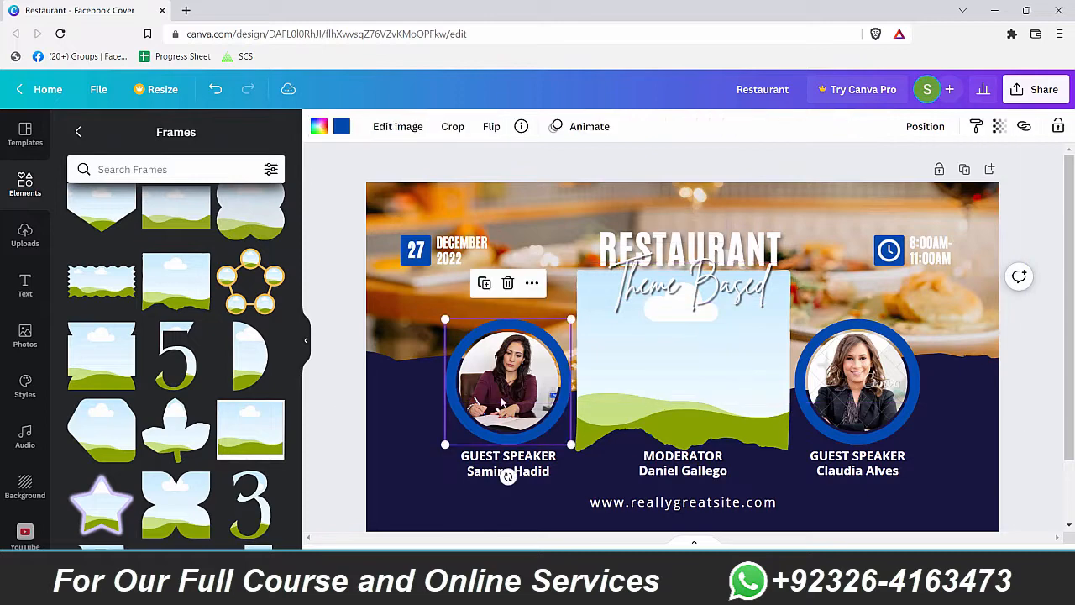
scroll(504, 474, down, 1)
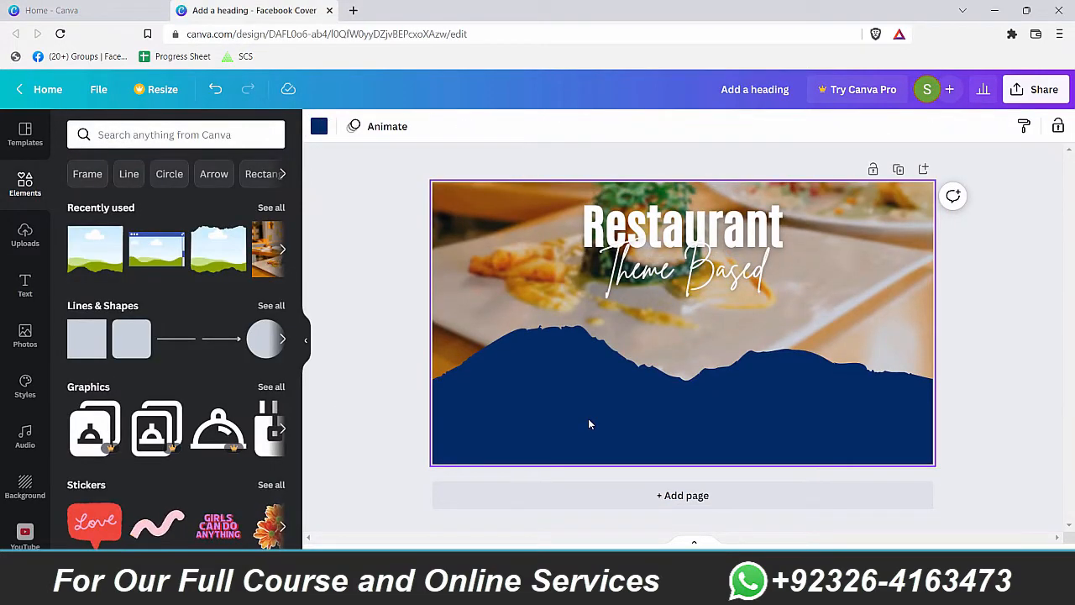
key(slash)
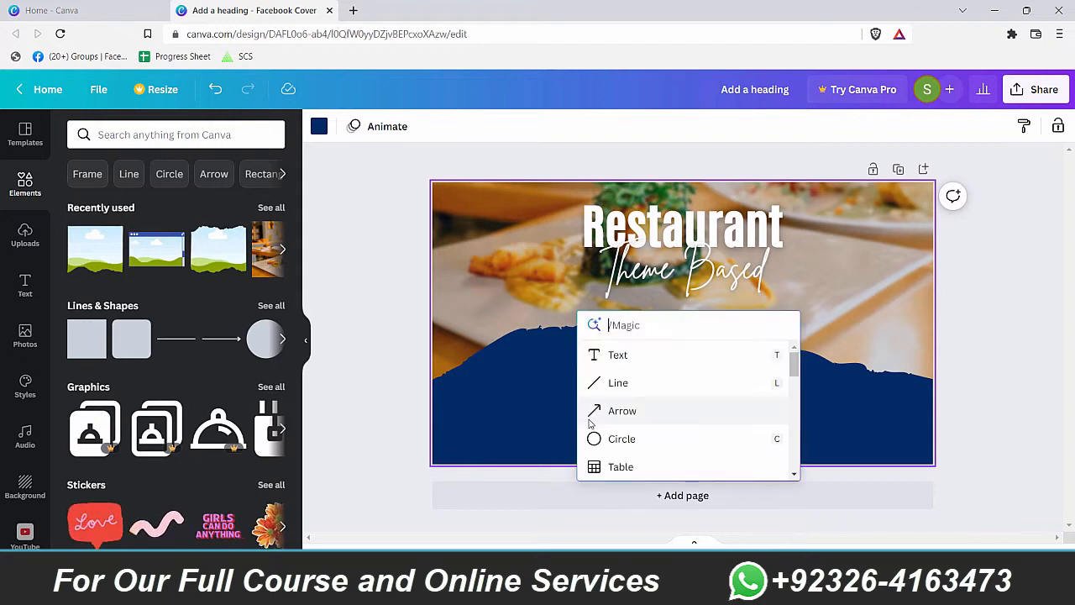
text(circle)
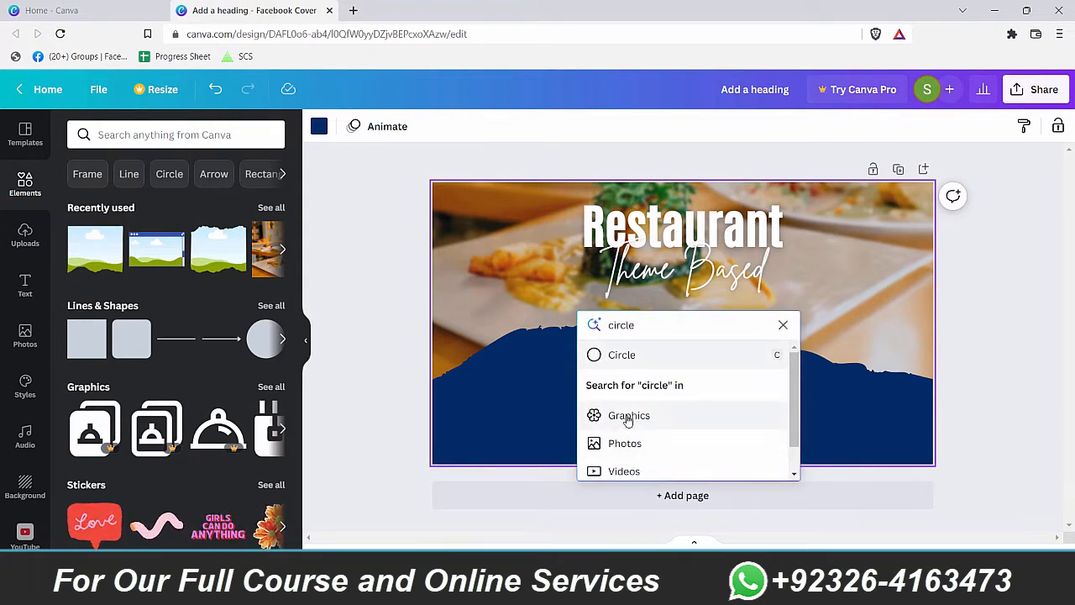
scroll(628, 420, down, 1)
click(657, 394)
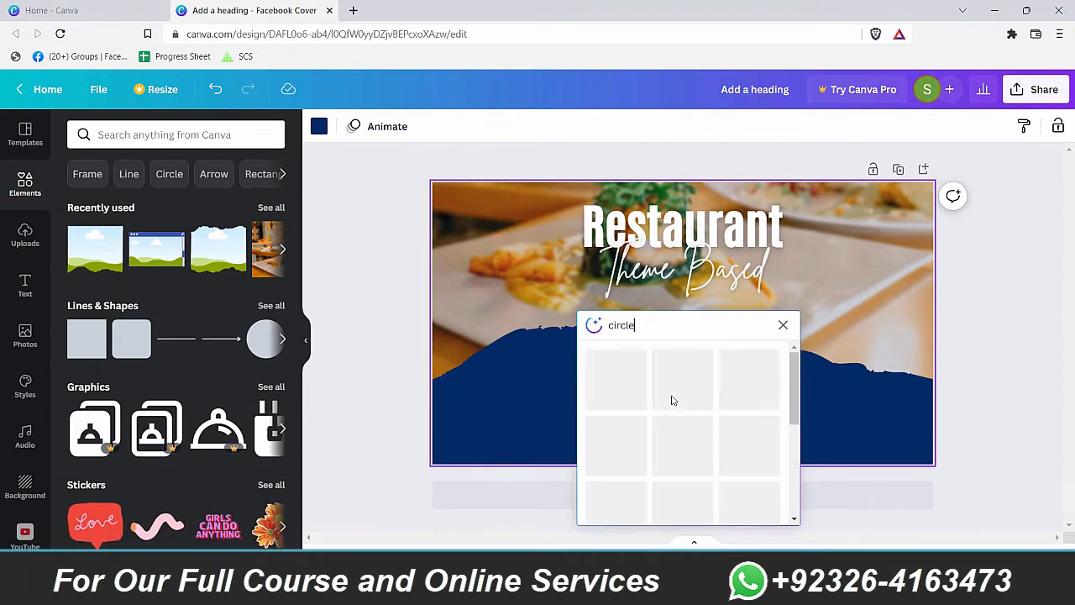
scroll(797, 480, down, 2)
scroll(798, 481, down, 3)
click(783, 325)
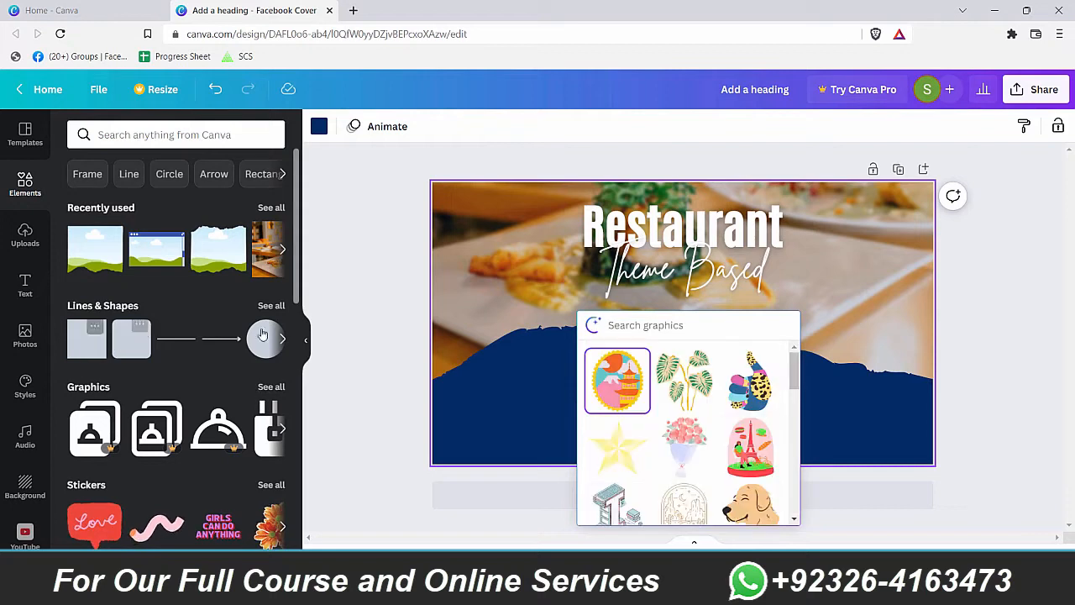
click(527, 391)
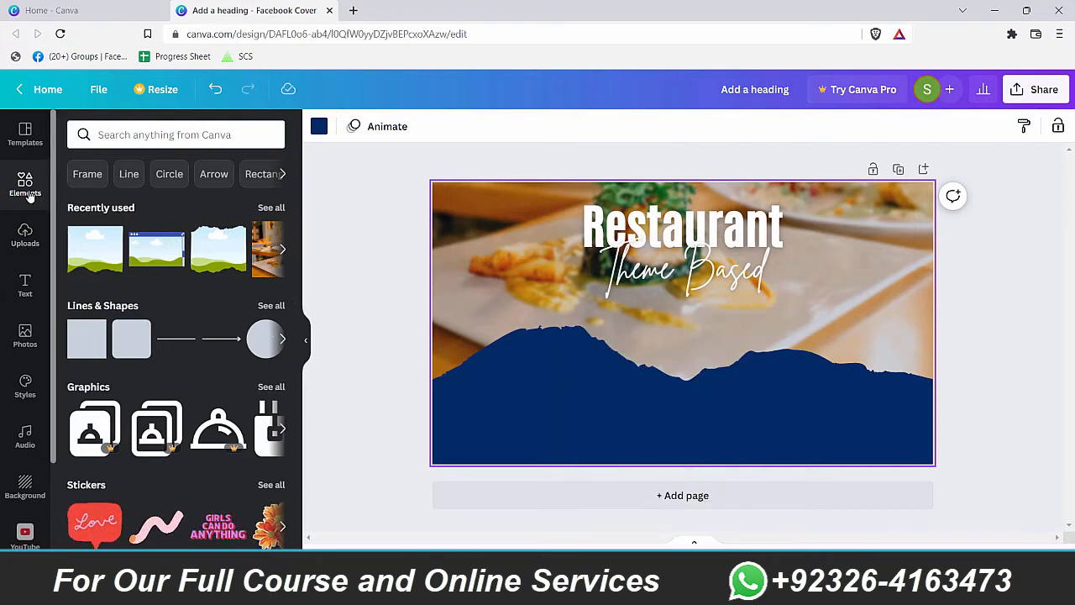
Step: Add a ringed circular frame, shrink it, move it left and place copies beside it
click(83, 176)
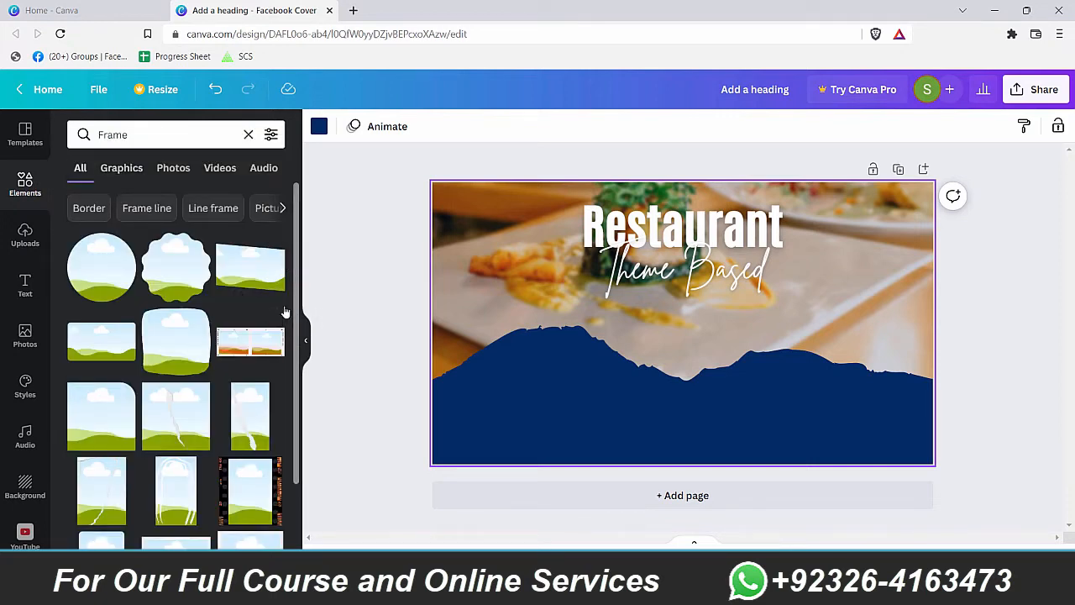
scroll(90, 389, down, 10)
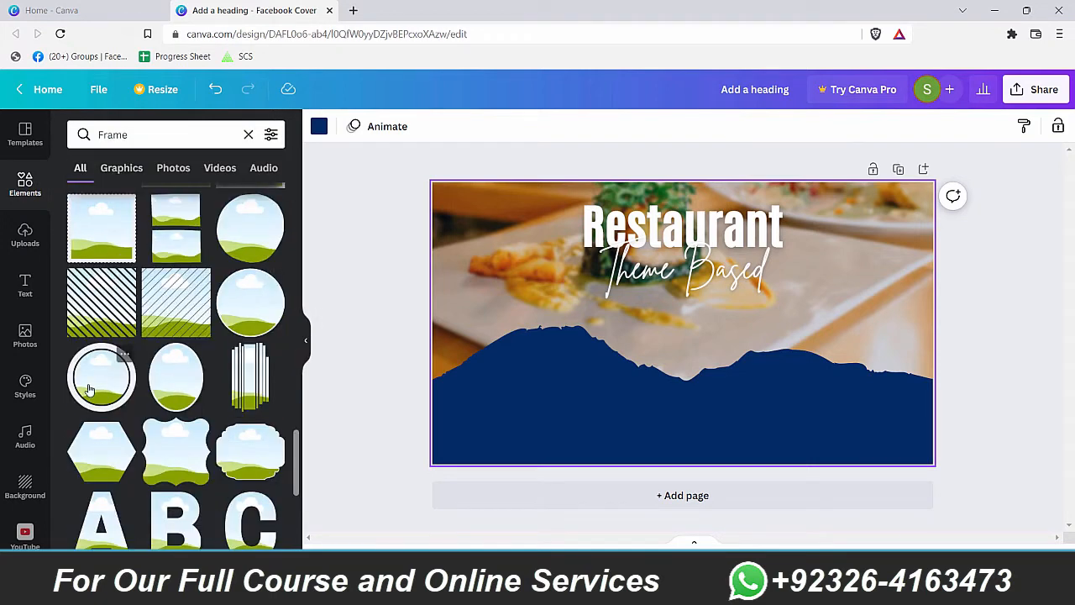
click(90, 378)
drag(711, 368, 569, 396)
drag(609, 427, 589, 401)
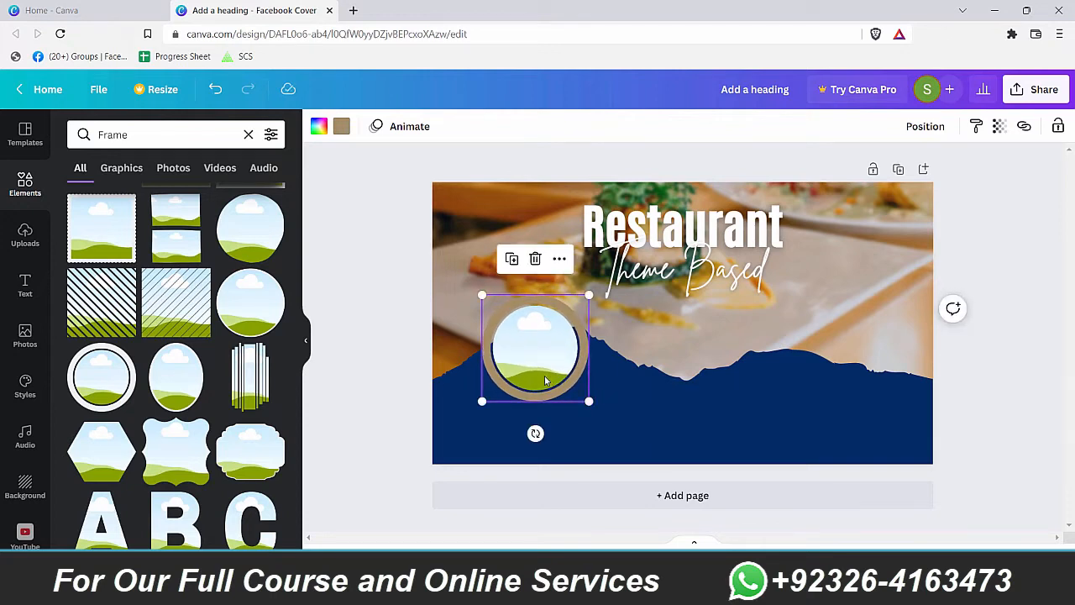
drag(545, 380, 874, 371)
Step: Colour the rings of all three circle frames dark blue
click(576, 368)
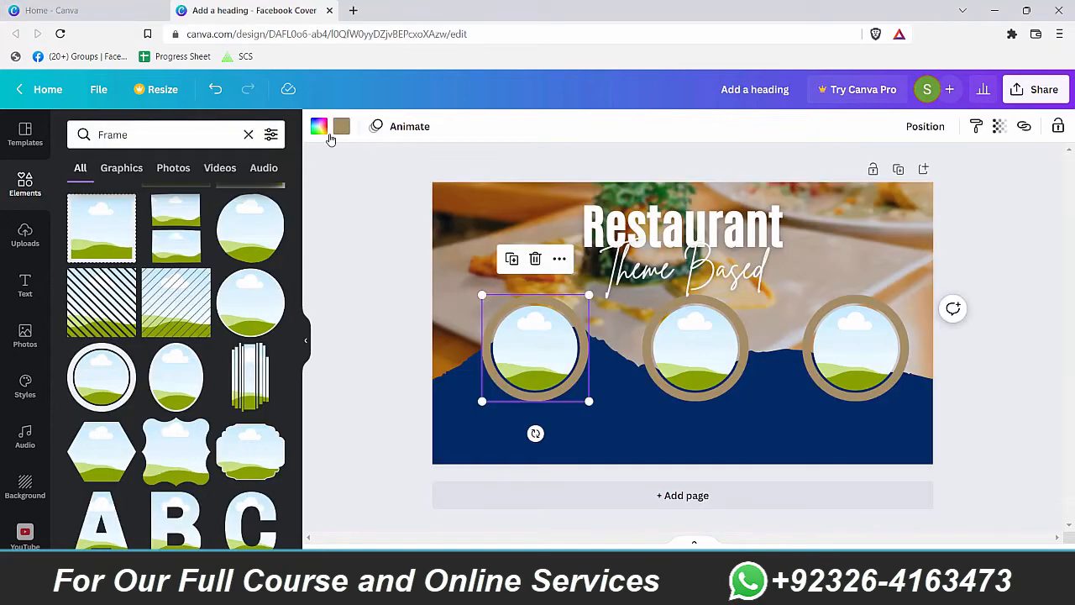
click(341, 126)
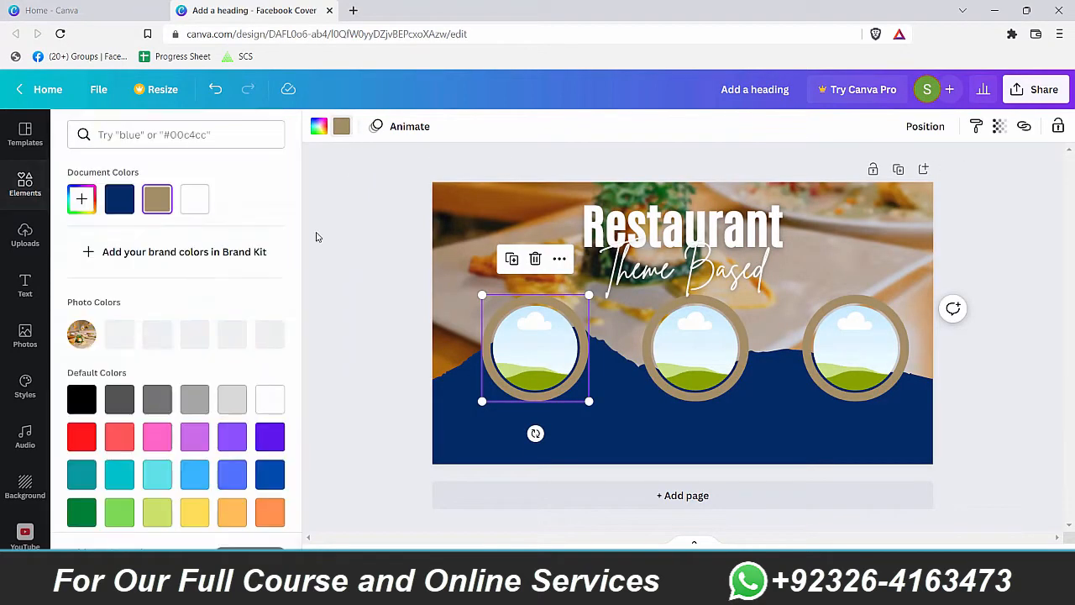
click(270, 475)
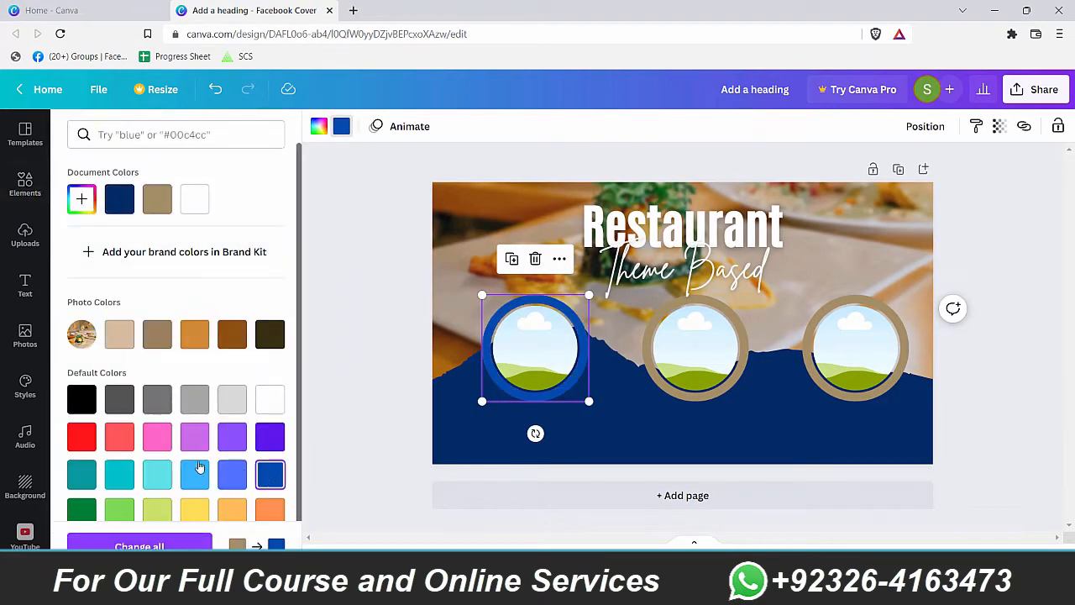
scroll(239, 444, down, 1)
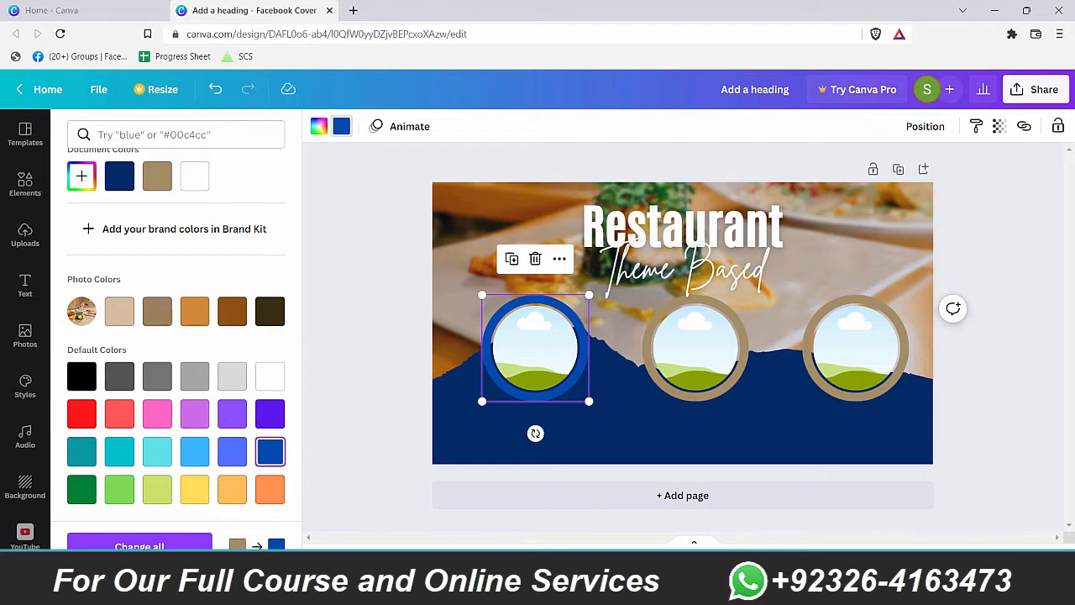
click(139, 544)
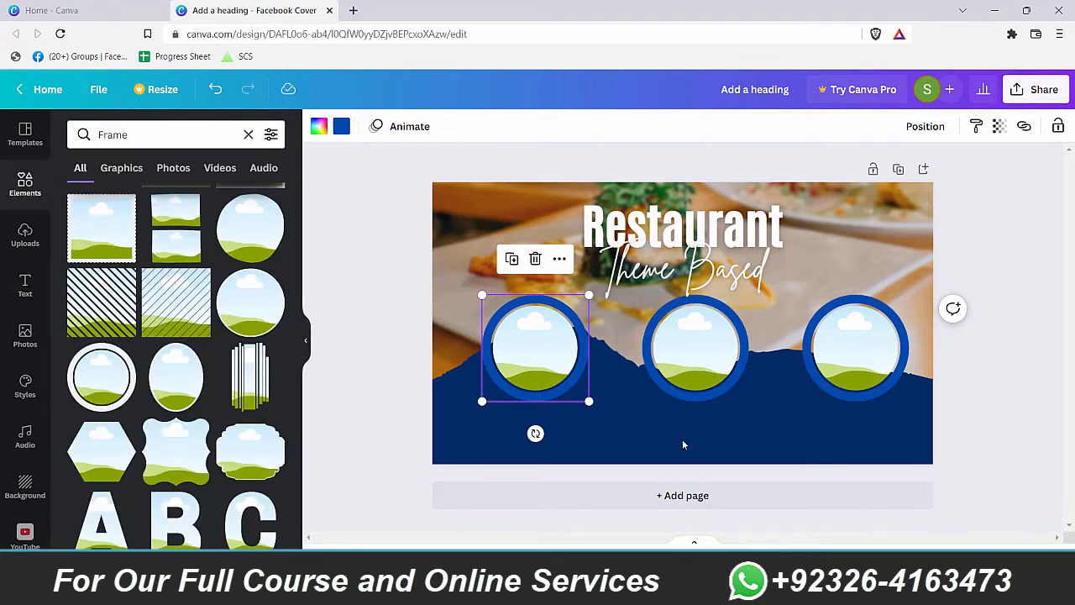
click(629, 442)
click(151, 136)
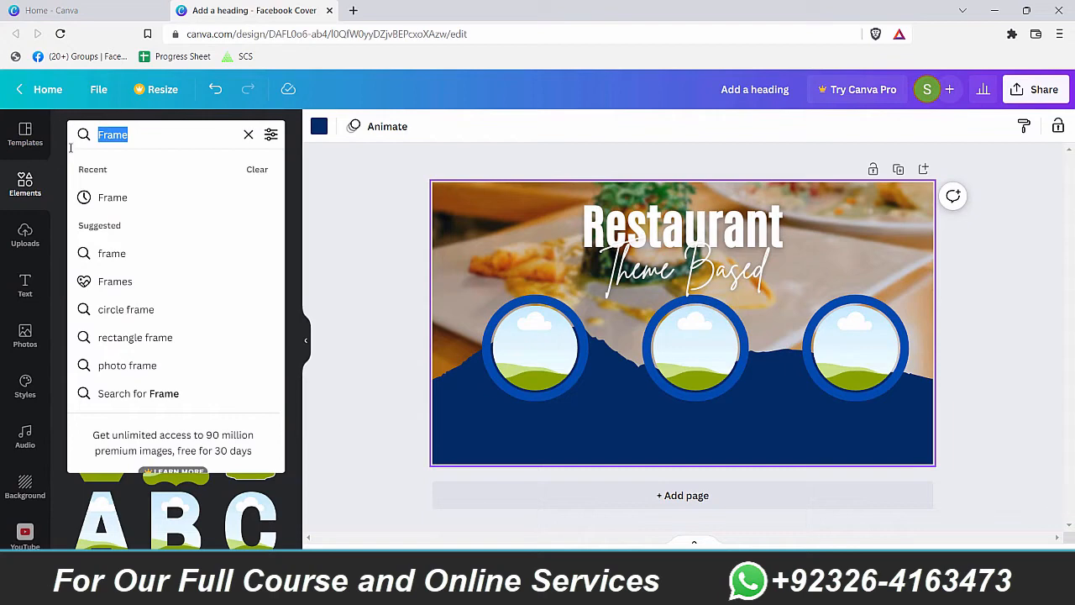
Step: Search stock photos for 'person' and fill the circles, with the yellow-sweater woman in the middle
click(37, 340)
click(134, 136)
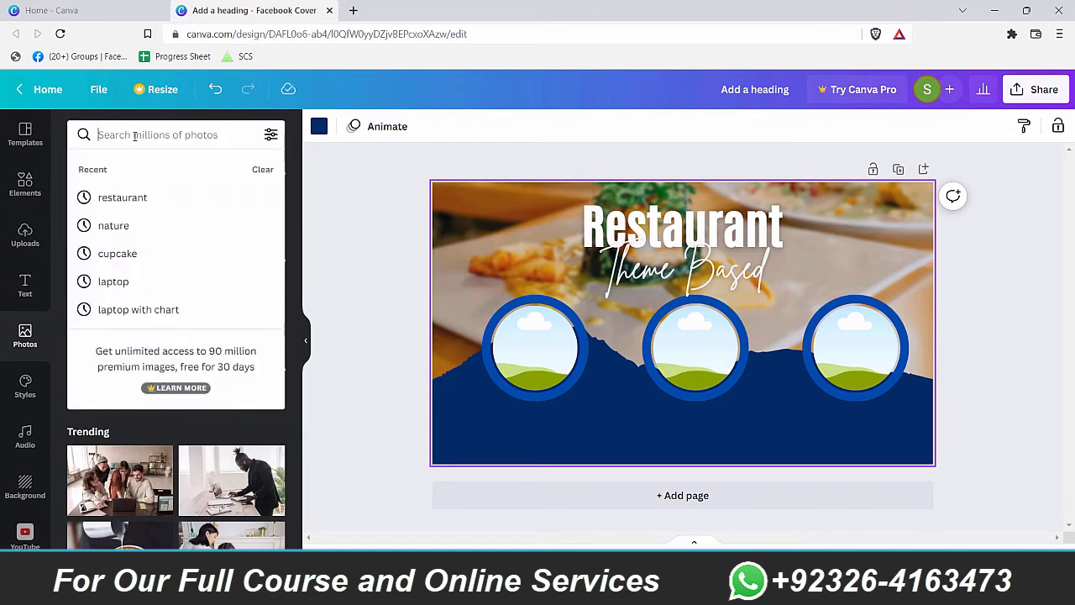
text(people)
key(Return)
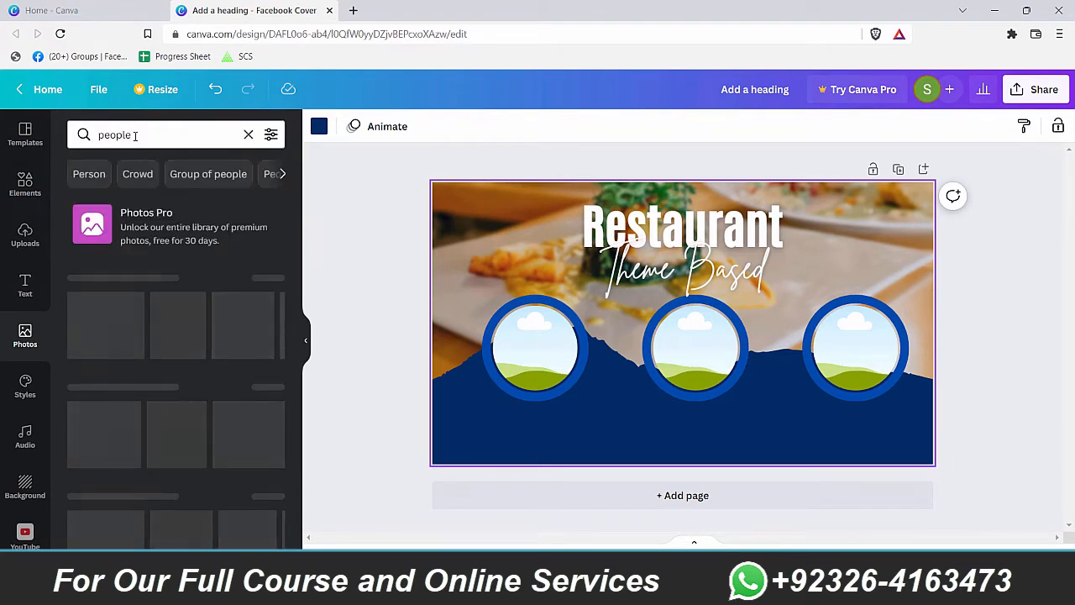
drag(144, 136, 1, 129)
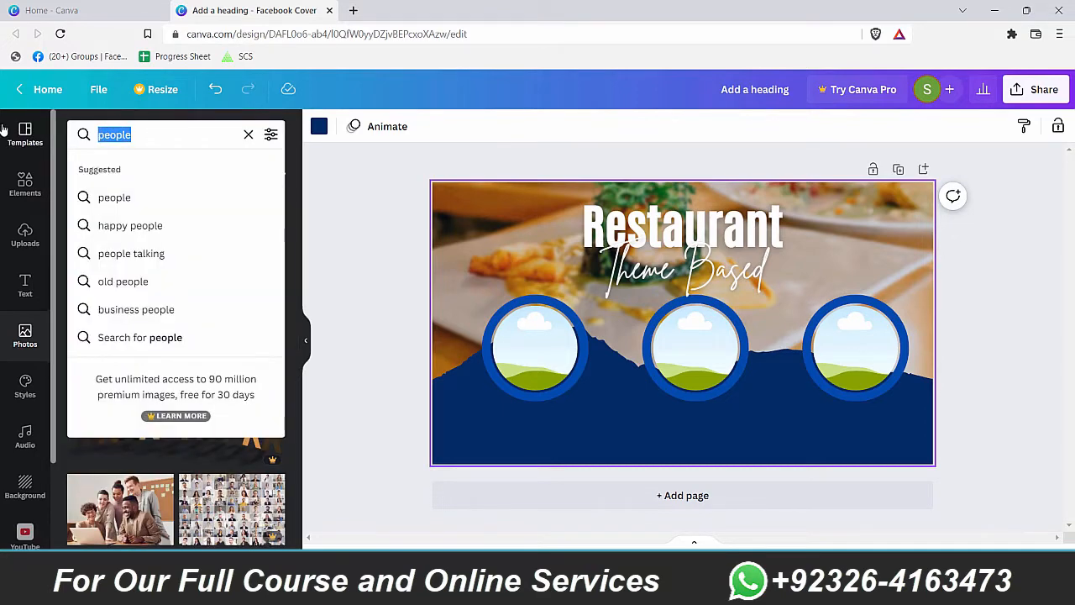
text(person)
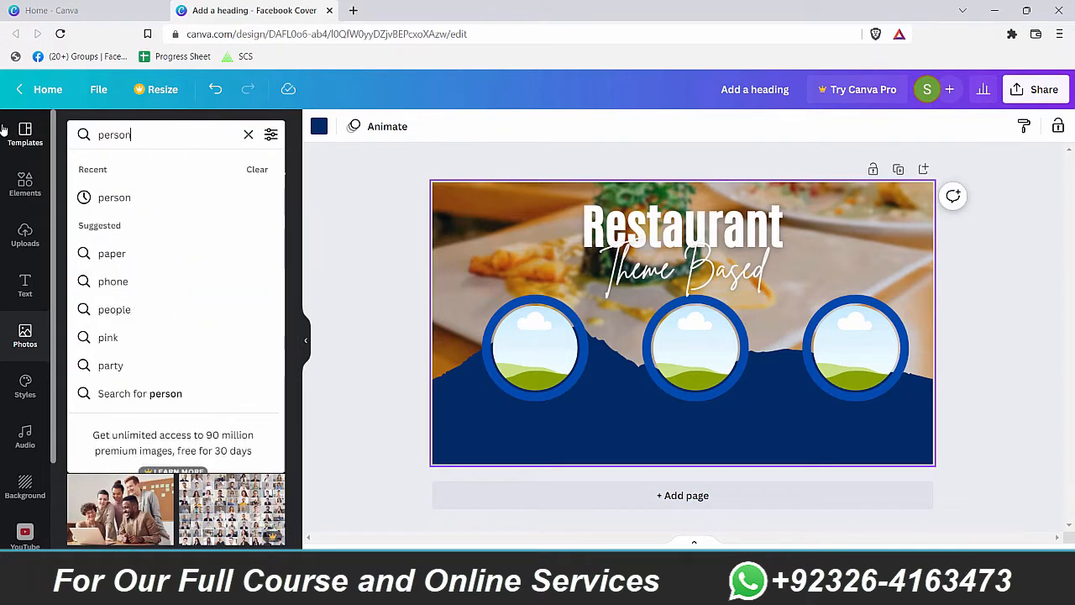
key(Return)
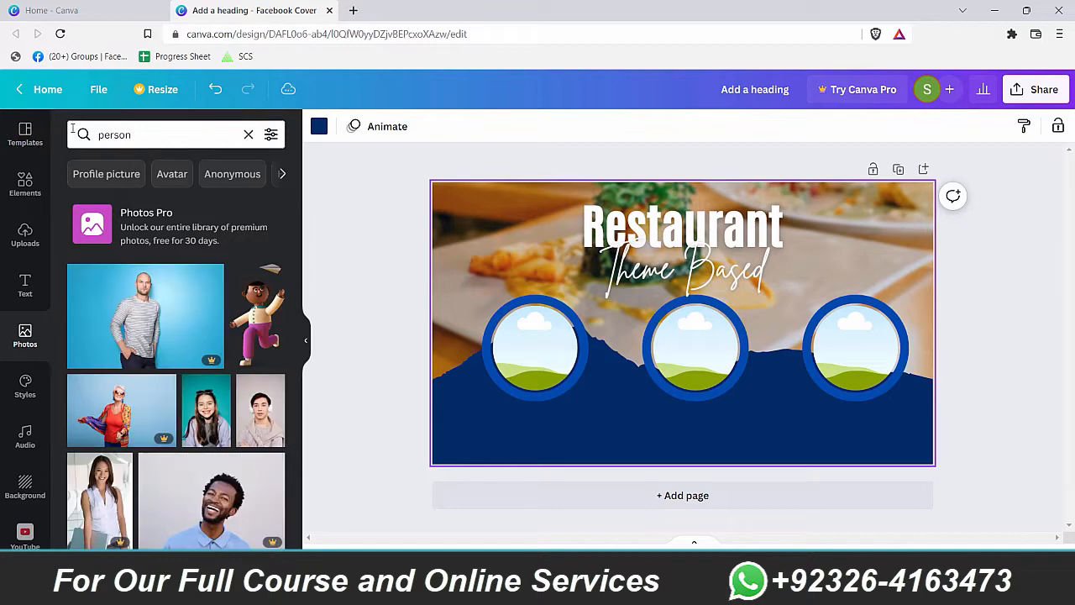
scroll(252, 336, down, 4)
scroll(275, 342, down, 2)
drag(275, 342, 534, 346)
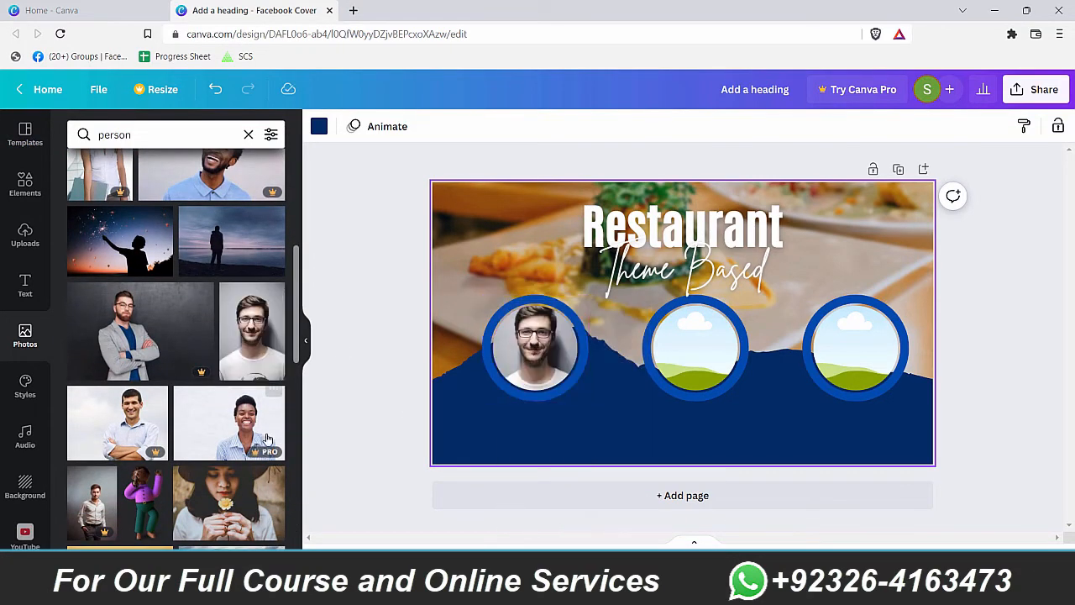
scroll(262, 442, down, 3)
scroll(216, 360, down, 3)
drag(120, 302, 644, 361)
drag(596, 327, 680, 348)
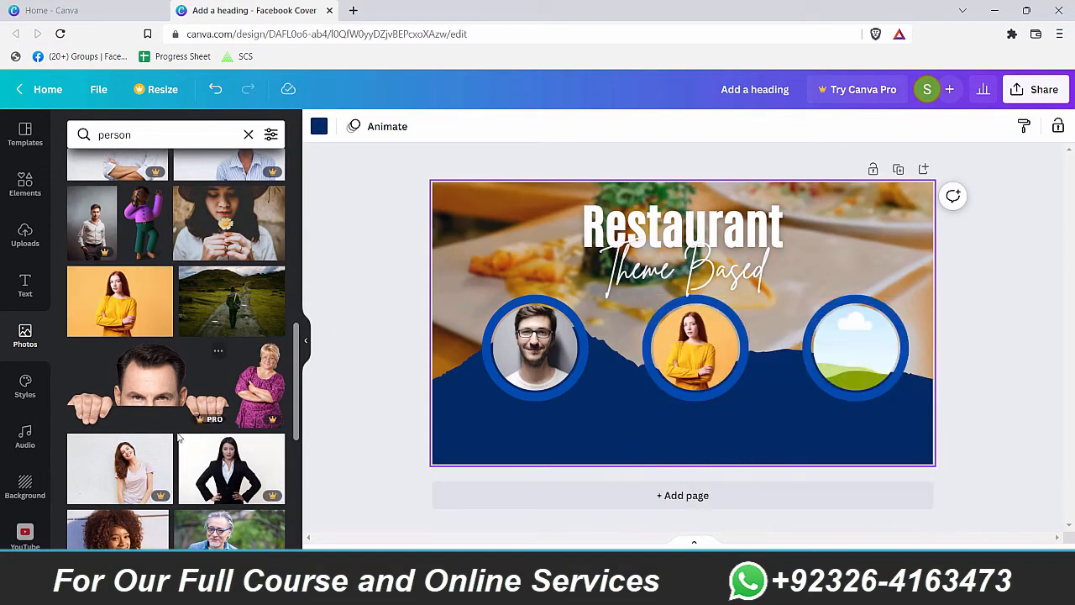
Step: Shrink the three speaker photos to a matching 296 by 296 and line them up
scroll(176, 353, down, 10)
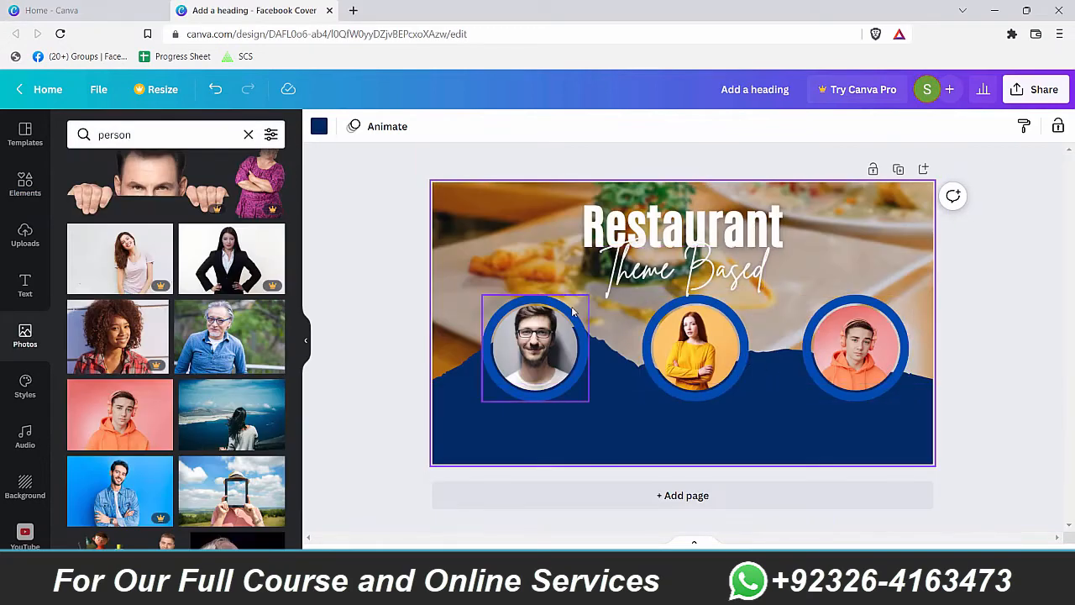
click(568, 310)
drag(588, 293, 572, 311)
click(714, 327)
drag(749, 294, 731, 313)
click(899, 304)
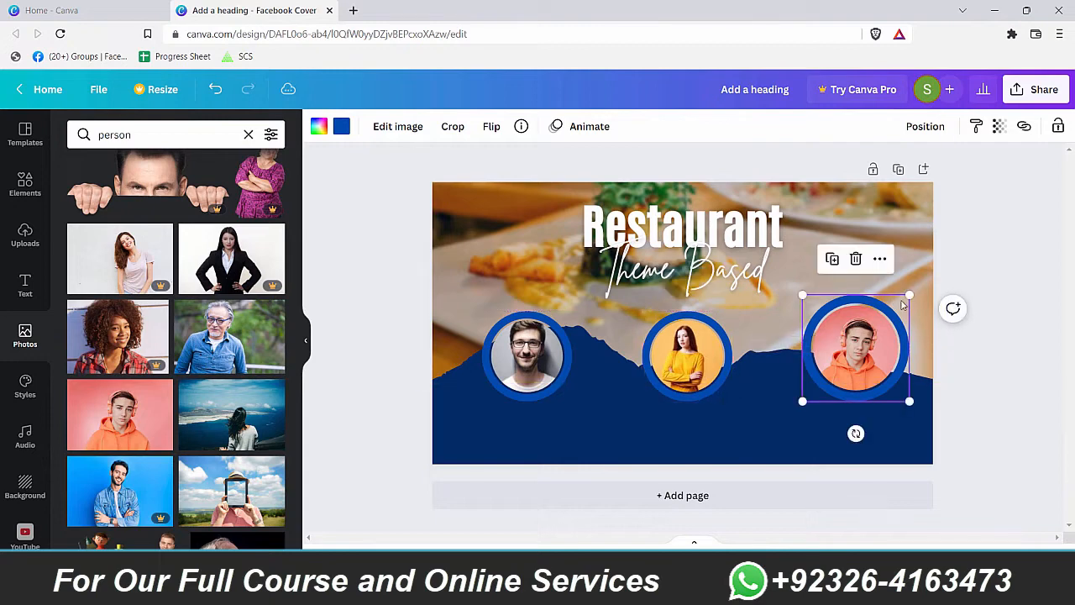
drag(911, 295, 902, 303)
drag(531, 340, 532, 340)
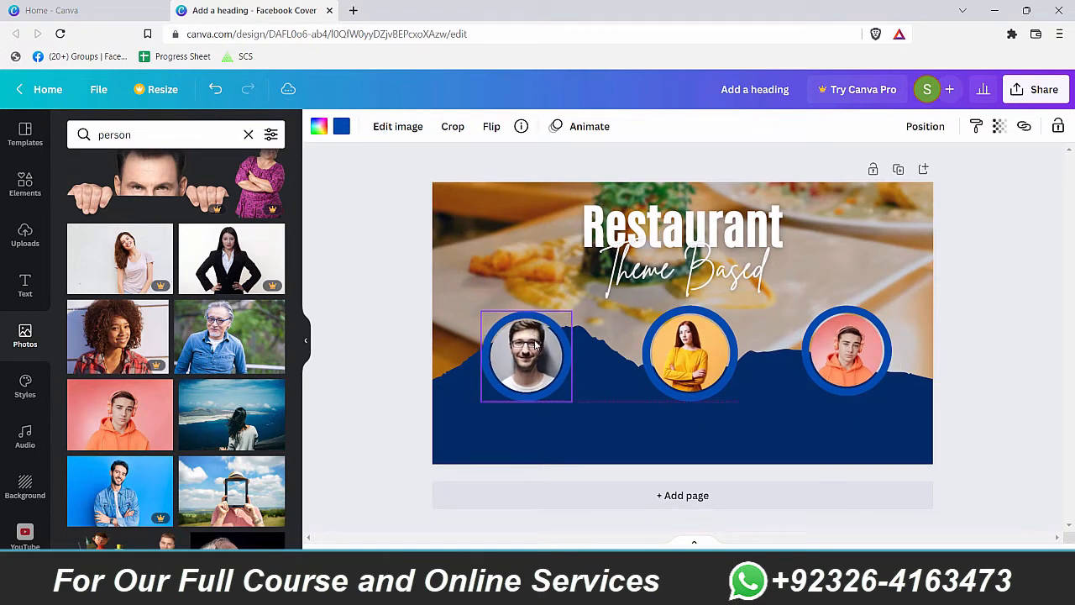
click(836, 430)
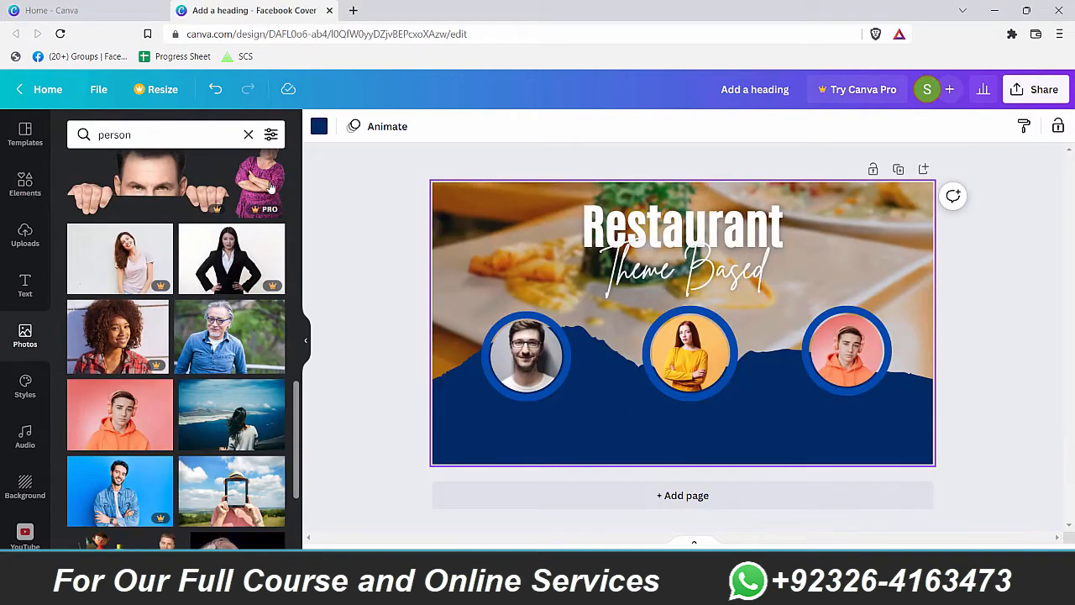
click(510, 464)
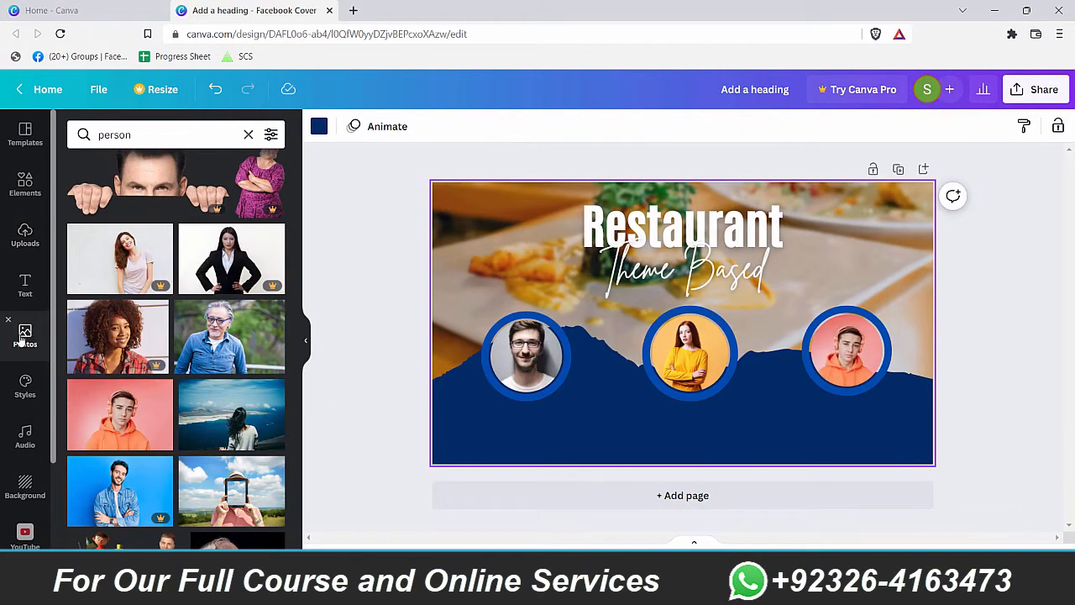
Step: Add a subheading text box set to size 24 and Bold
click(26, 285)
click(149, 239)
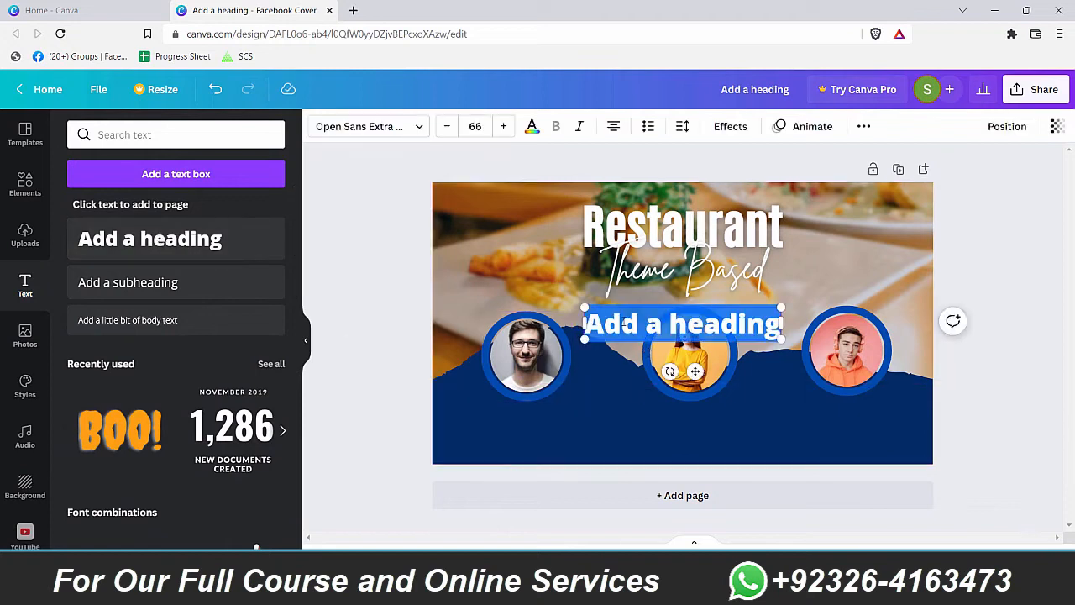
key(ctrl+z)
click(175, 286)
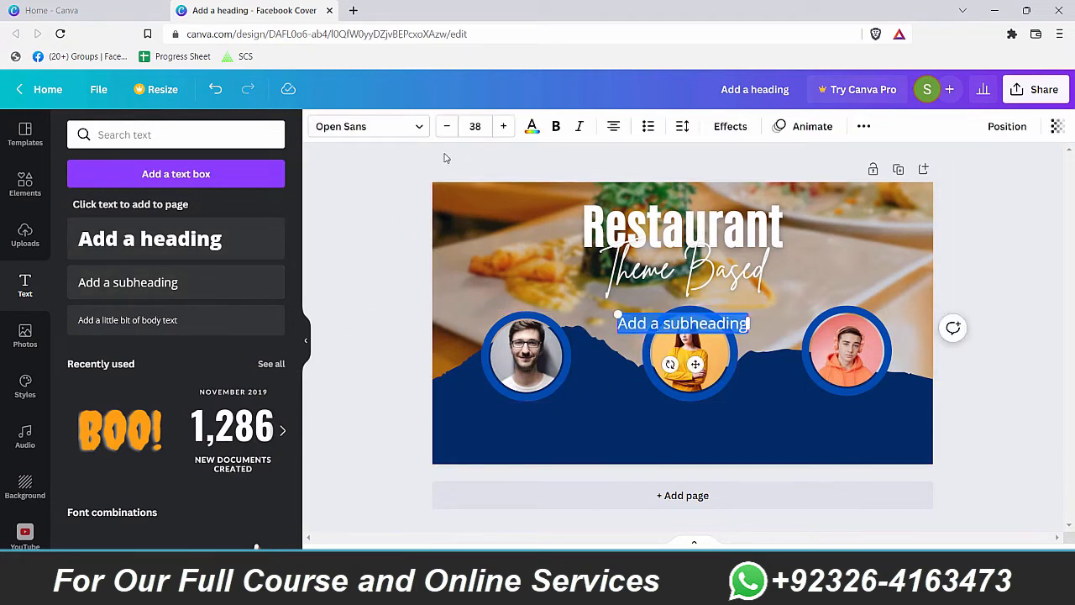
click(475, 126)
text(24)
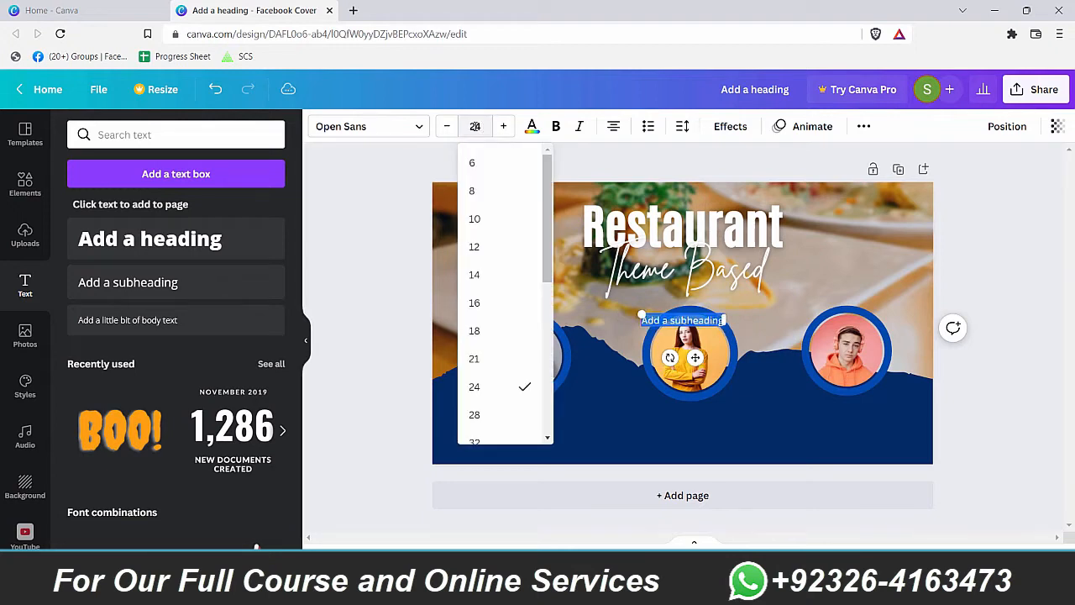
click(401, 130)
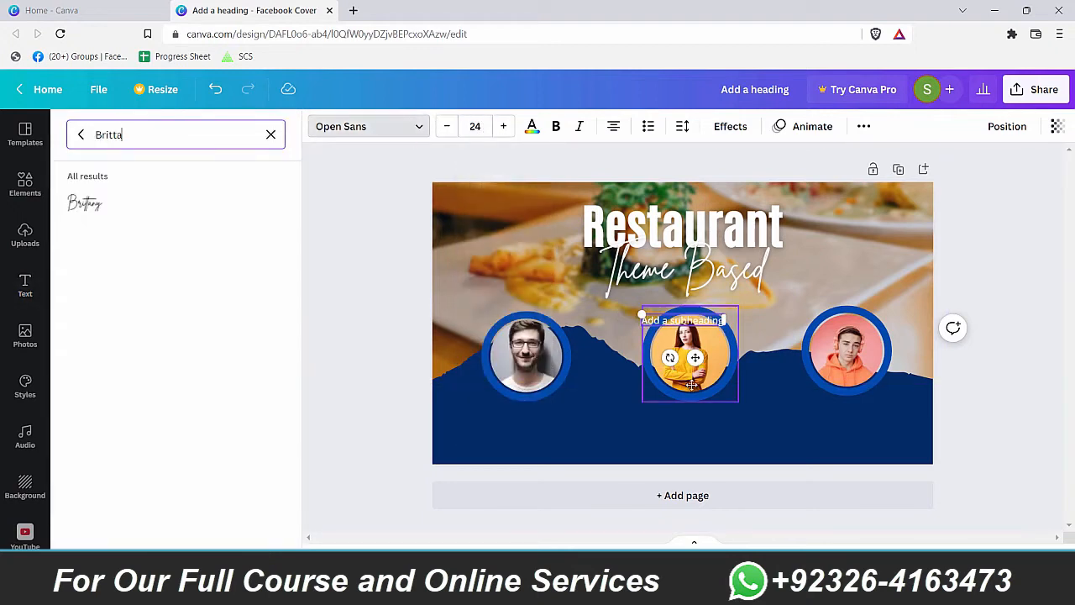
click(699, 321)
key(ctrl+a)
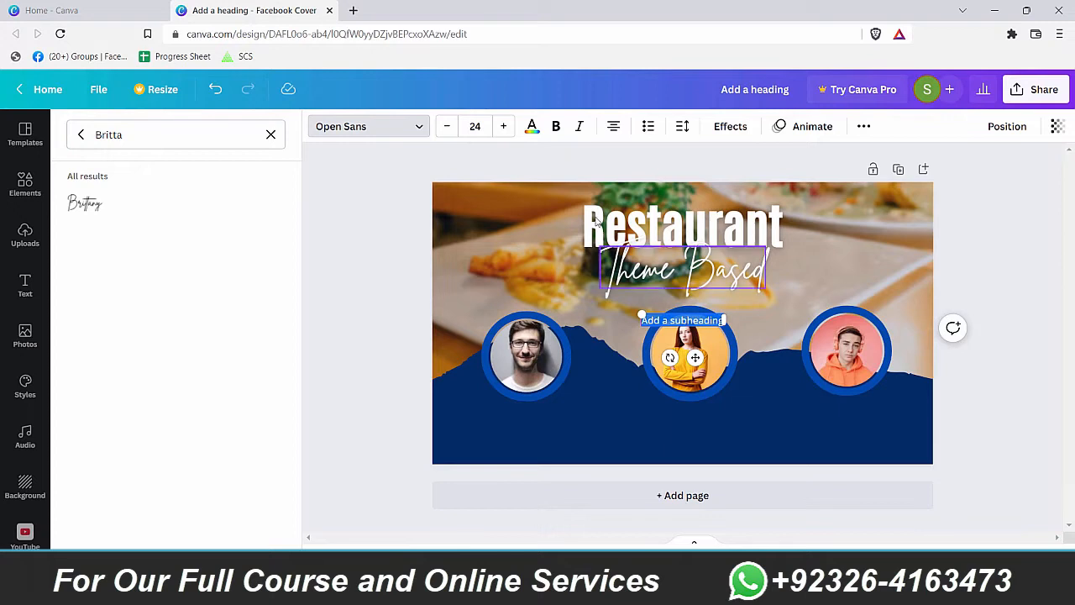
click(555, 126)
key(Escape)
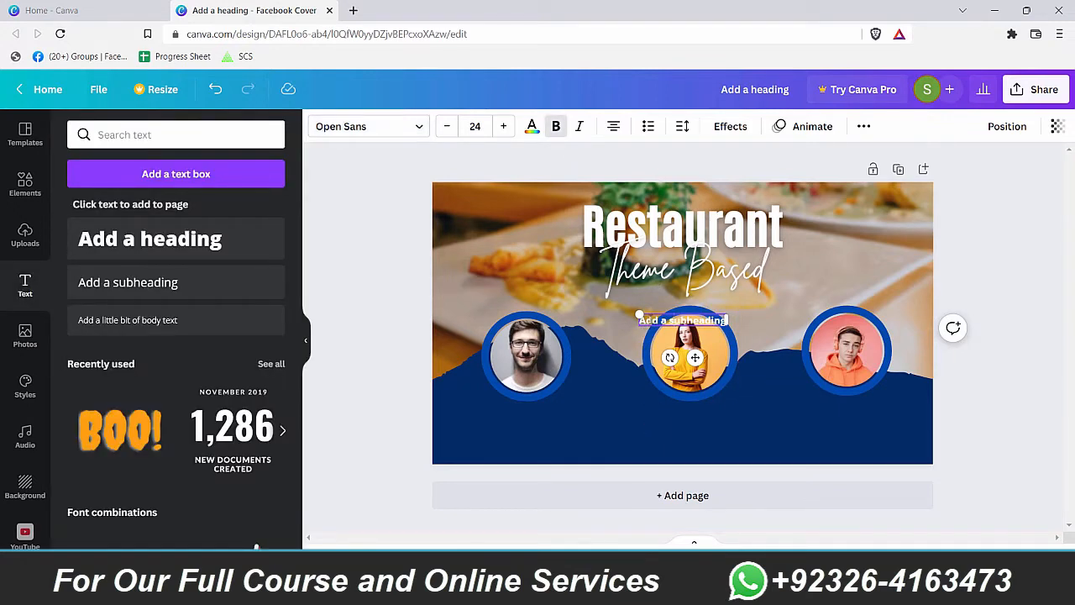
Step: Place the subheading under the left photo and type 'Guest Speaker'
drag(640, 318, 517, 412)
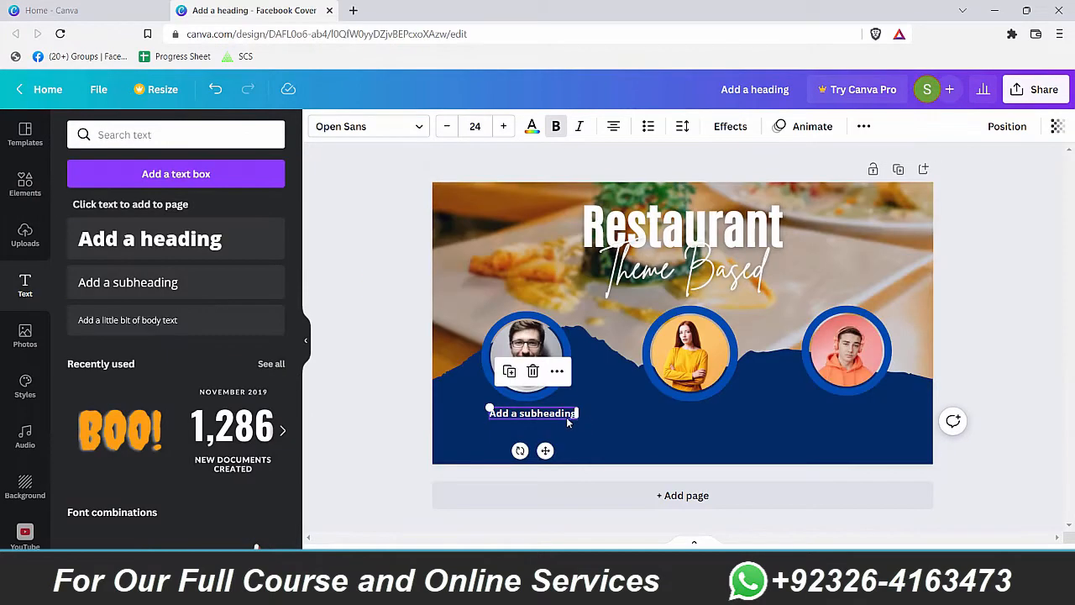
double_click(566, 416)
text(Guest)
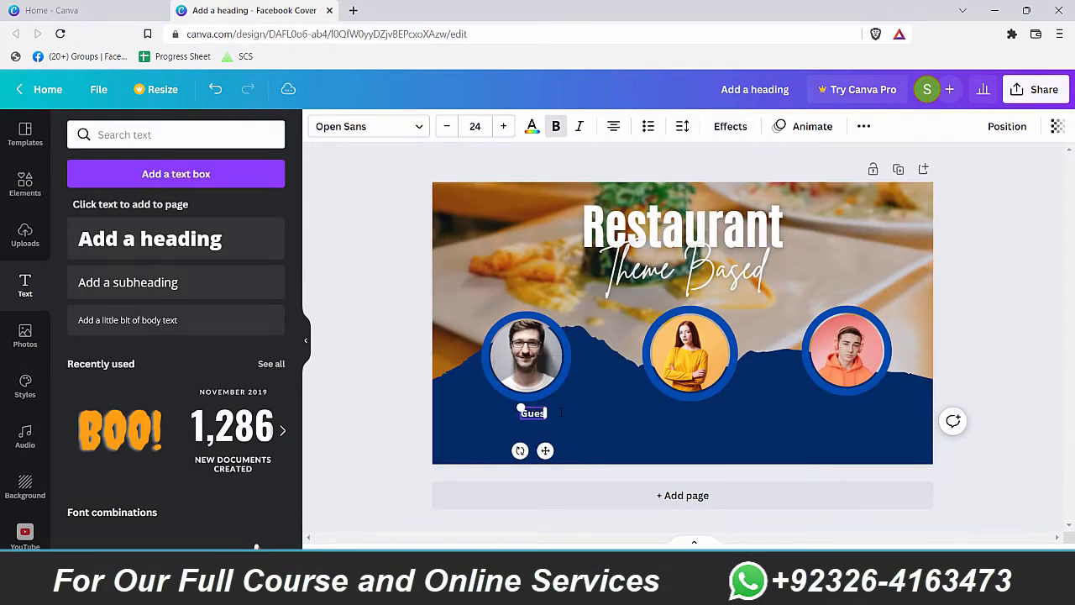
text( Speaker)
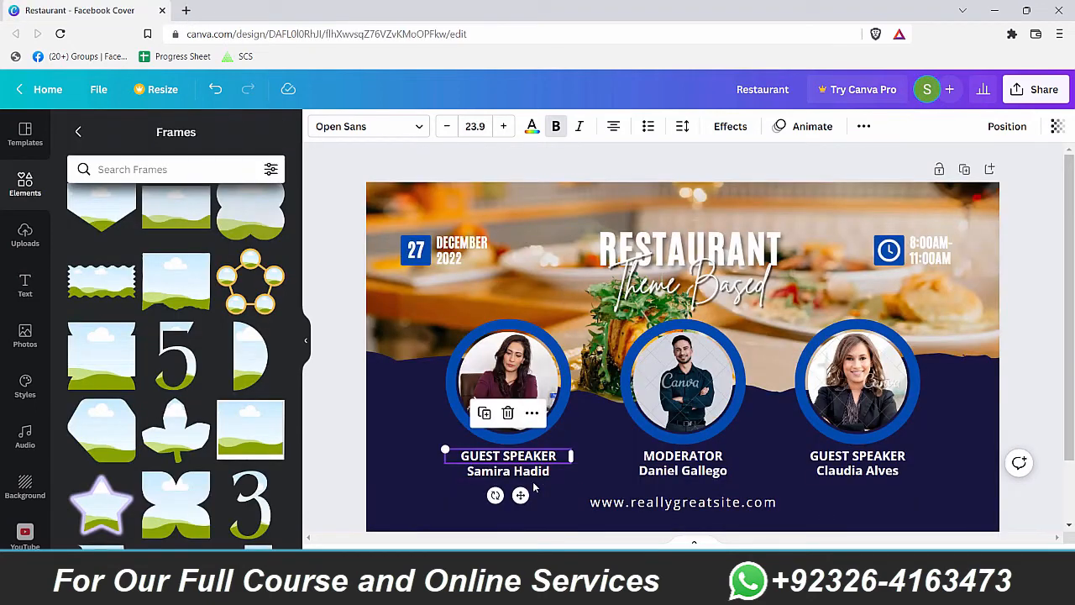
click(529, 472)
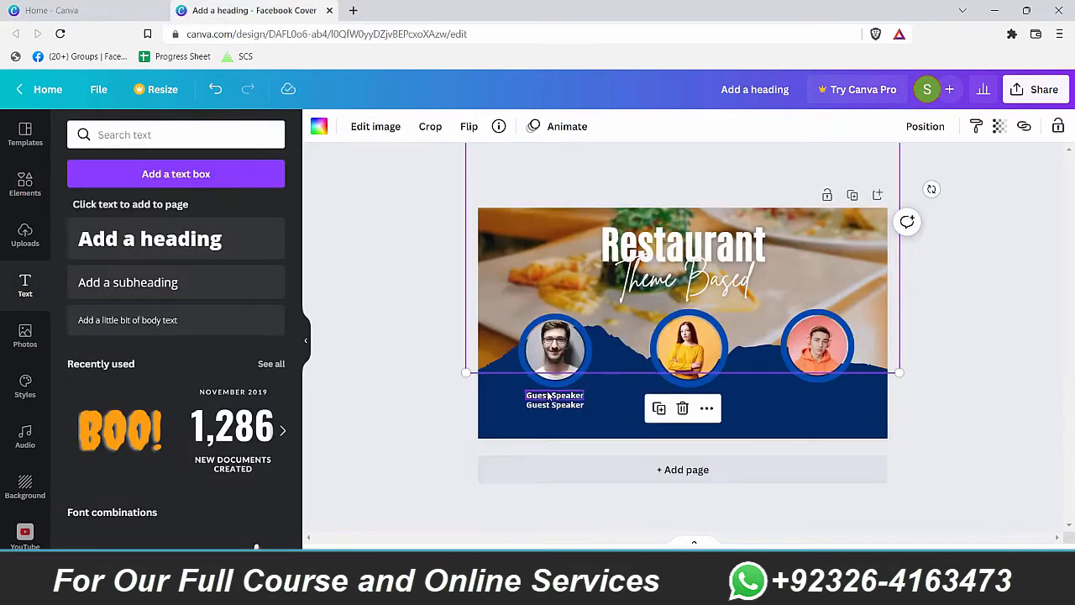
click(547, 396)
click(562, 404)
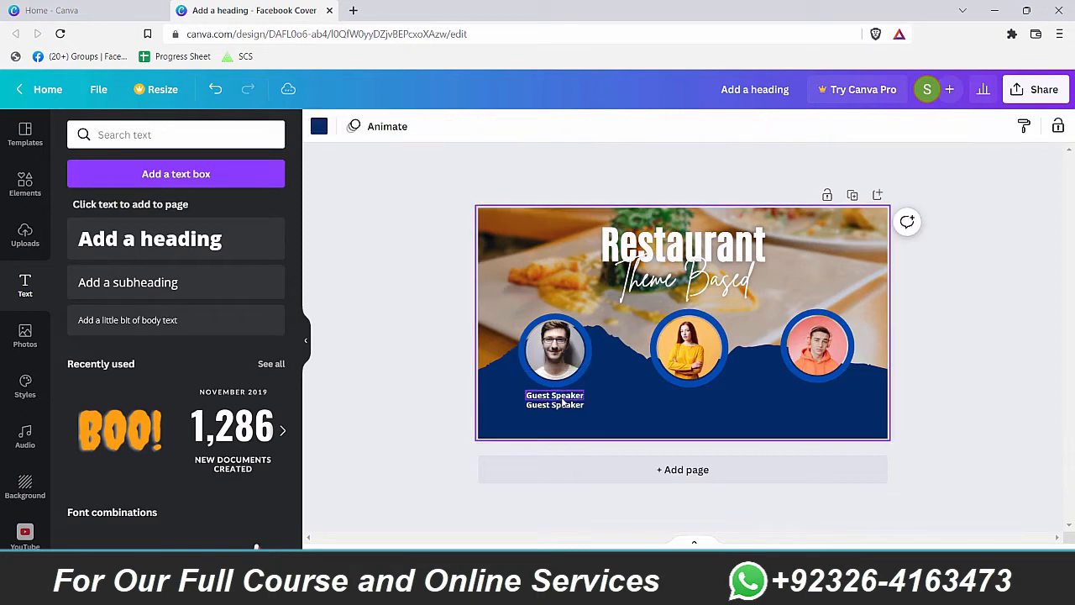
scroll(564, 405, up, 5)
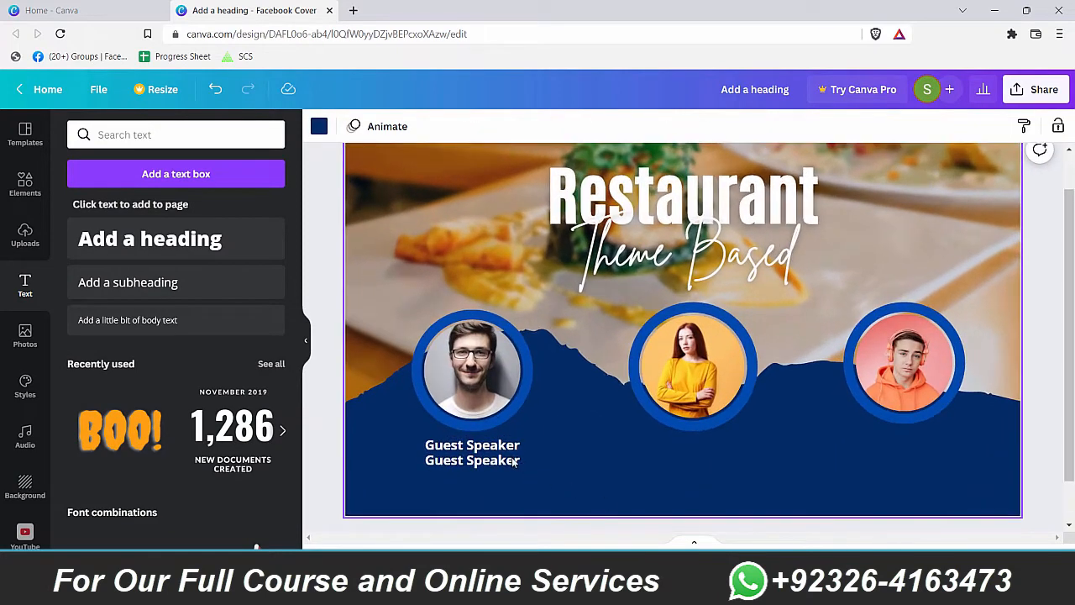
Step: Convert the Guest Speaker role line to uppercase
click(501, 447)
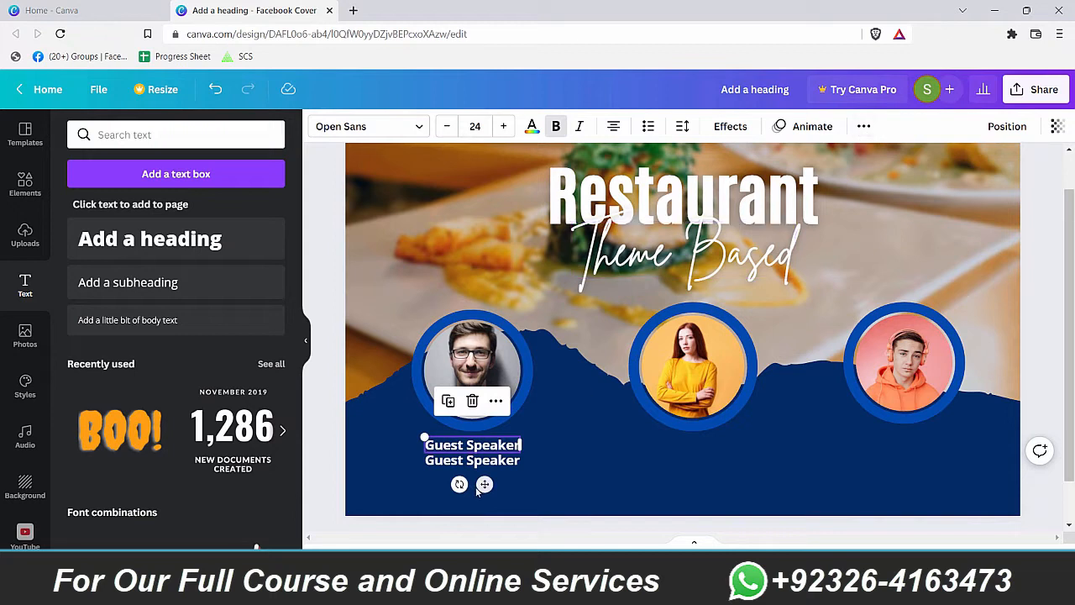
click(864, 126)
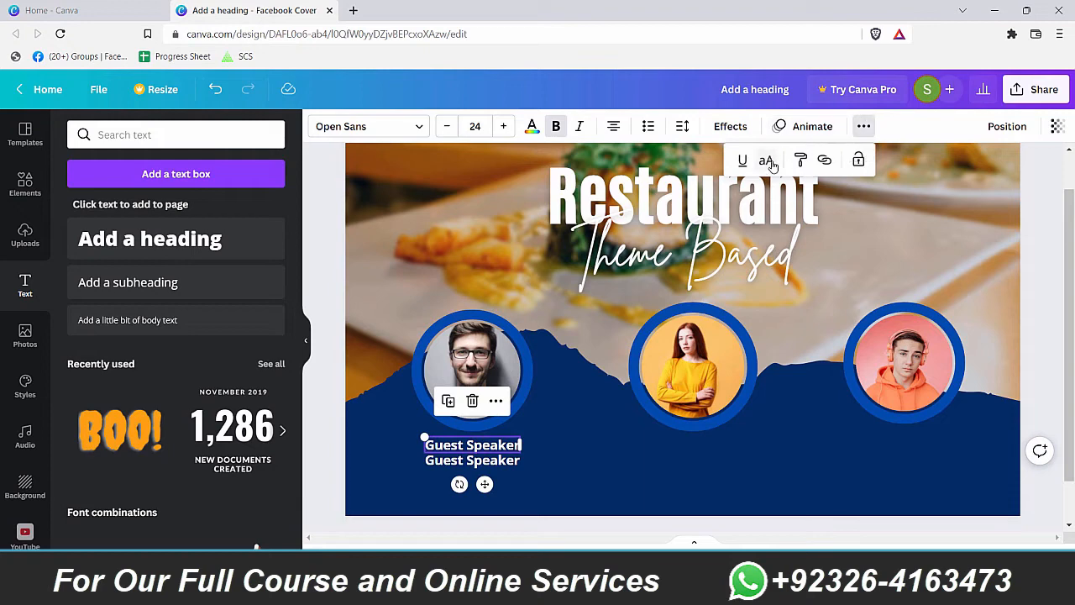
click(772, 161)
key(Escape)
Step: Replace the caption's second line with the speaker's name
click(487, 462)
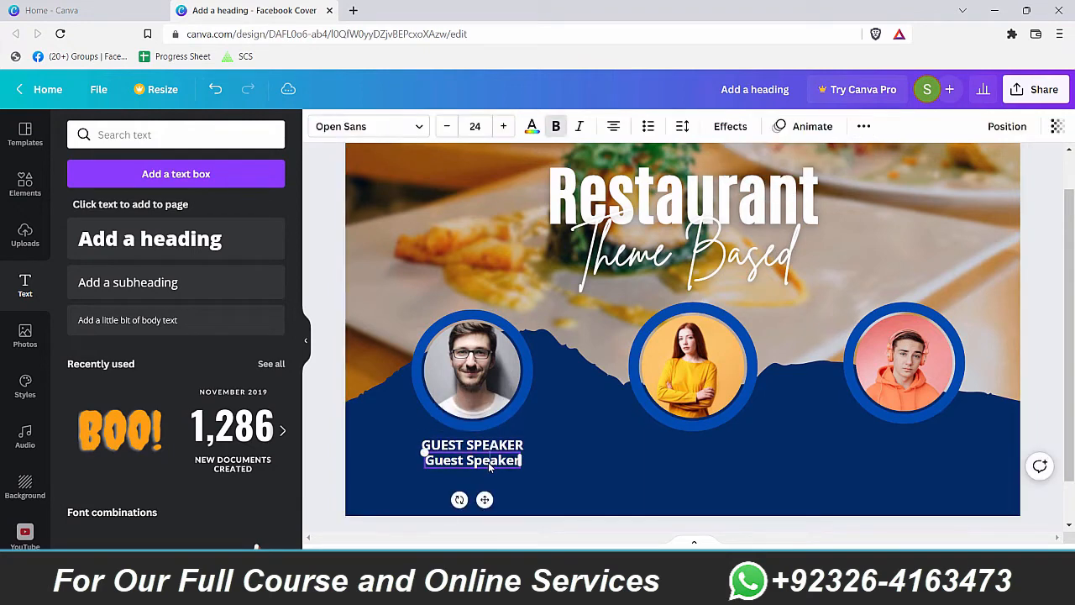
triple_click(495, 469)
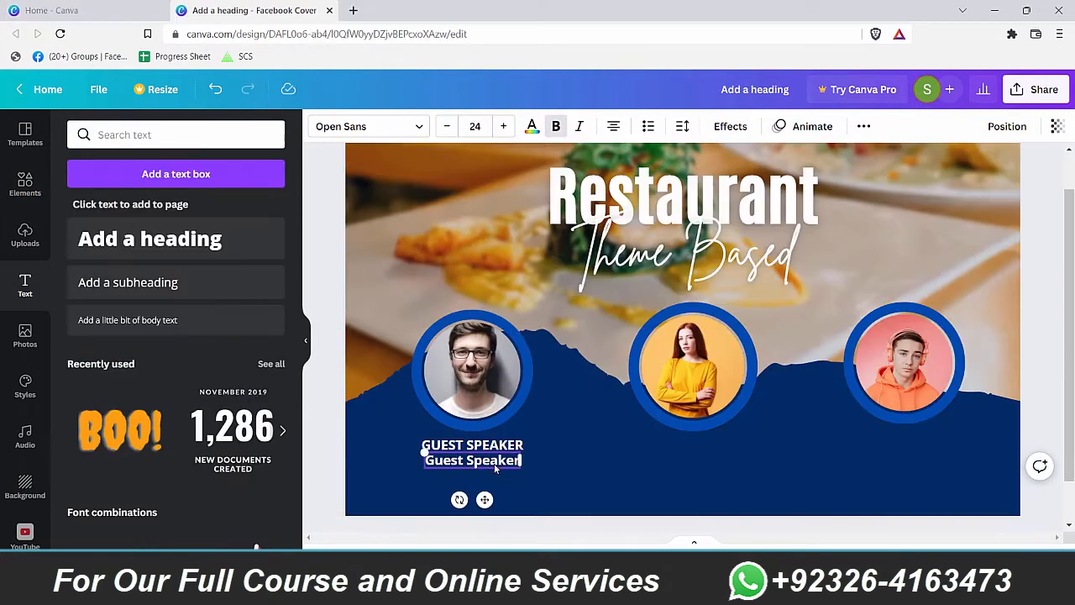
triple_click(494, 467)
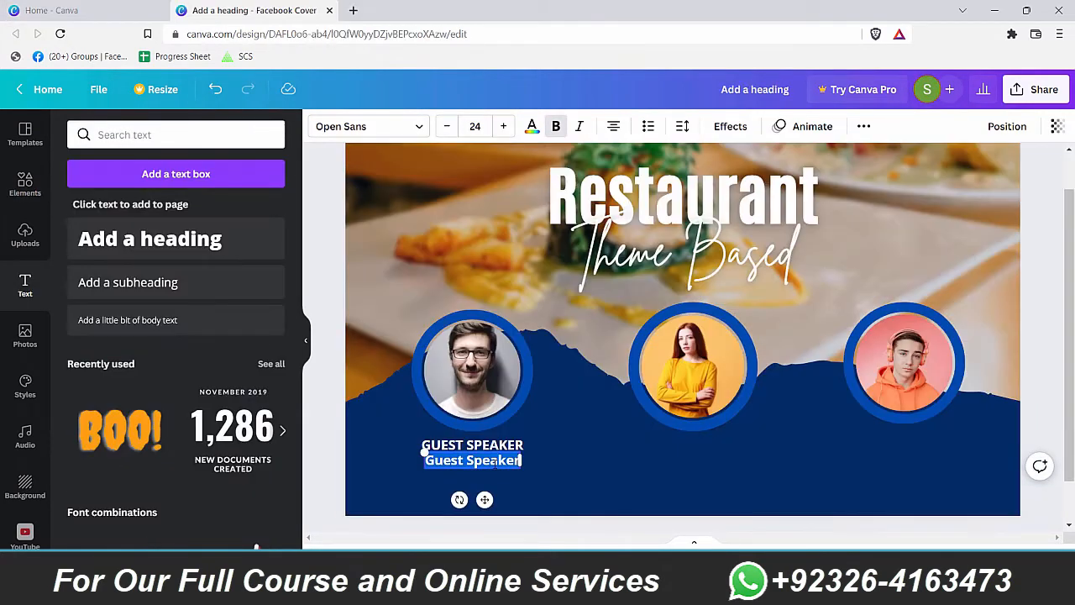
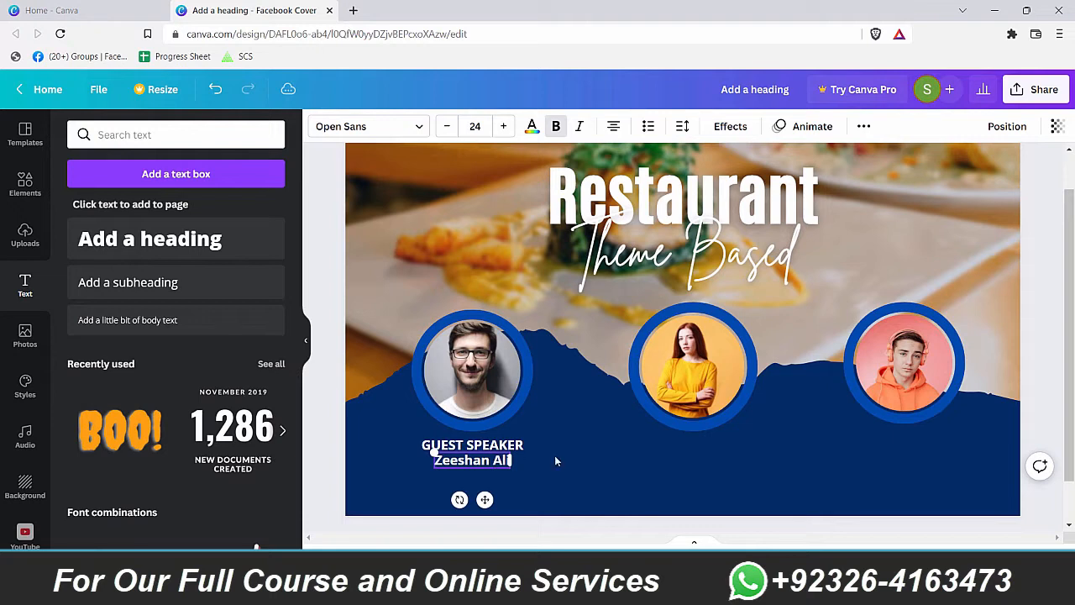
click(406, 498)
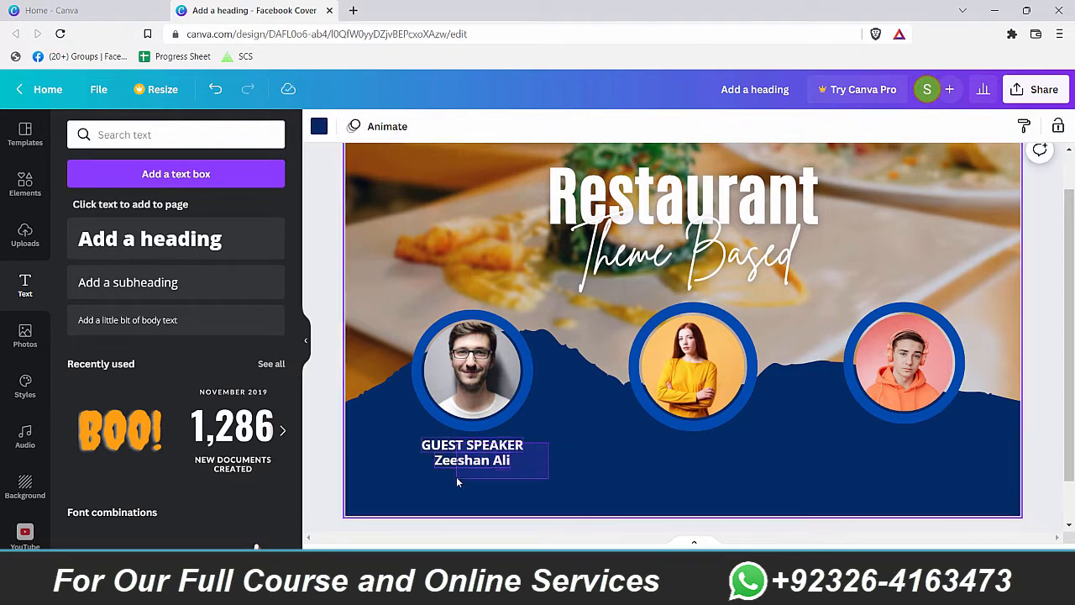
click(457, 480)
drag(472, 463, 628, 463)
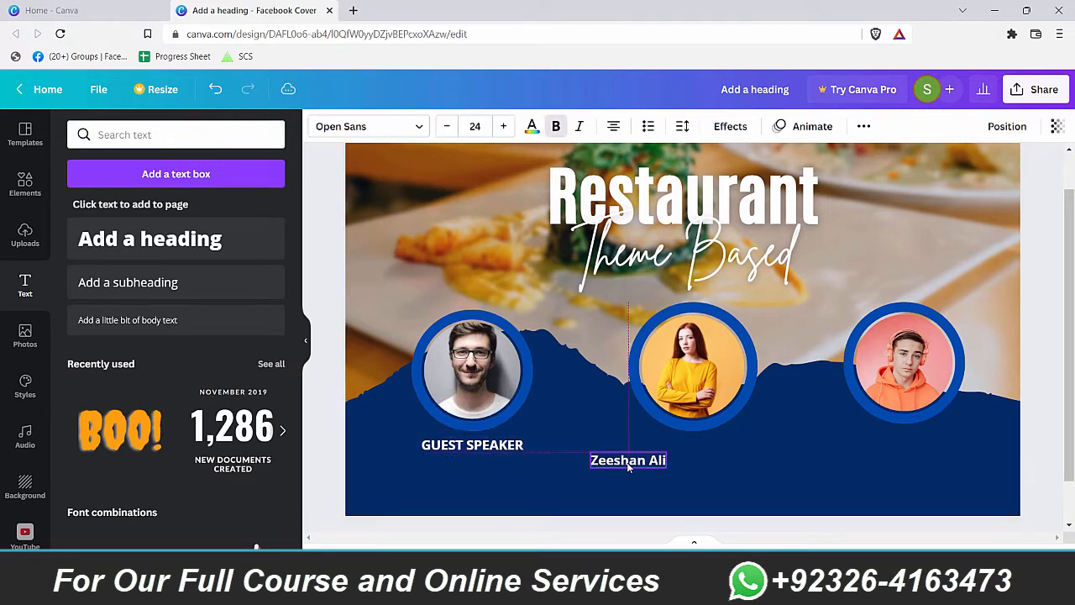
key(ctrl+z)
Step: Copy the two-line caption under the other photos and change the middle role to MODERATOR
drag(544, 441, 467, 459)
drag(467, 458, 899, 451)
triple_click(698, 444)
text(MODEL)
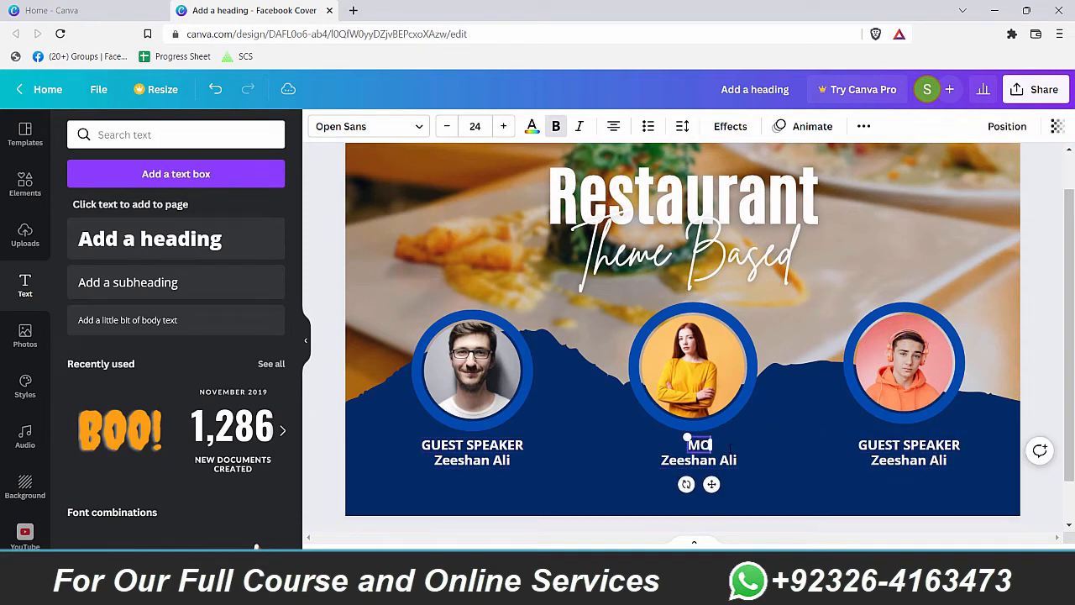
key(BackSpace)
text(RATOR)
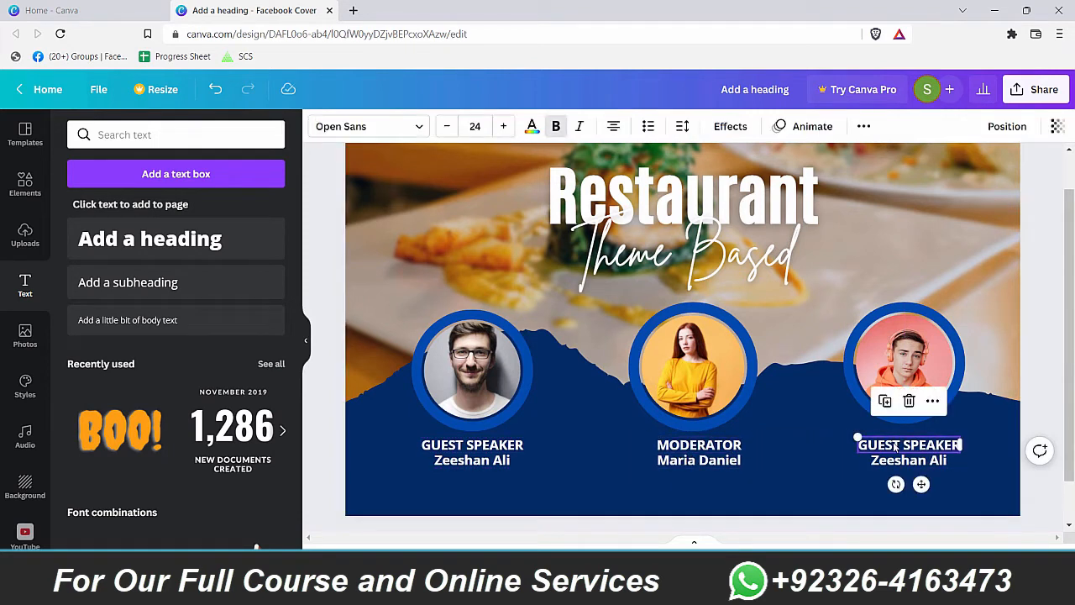
triple_click(907, 444)
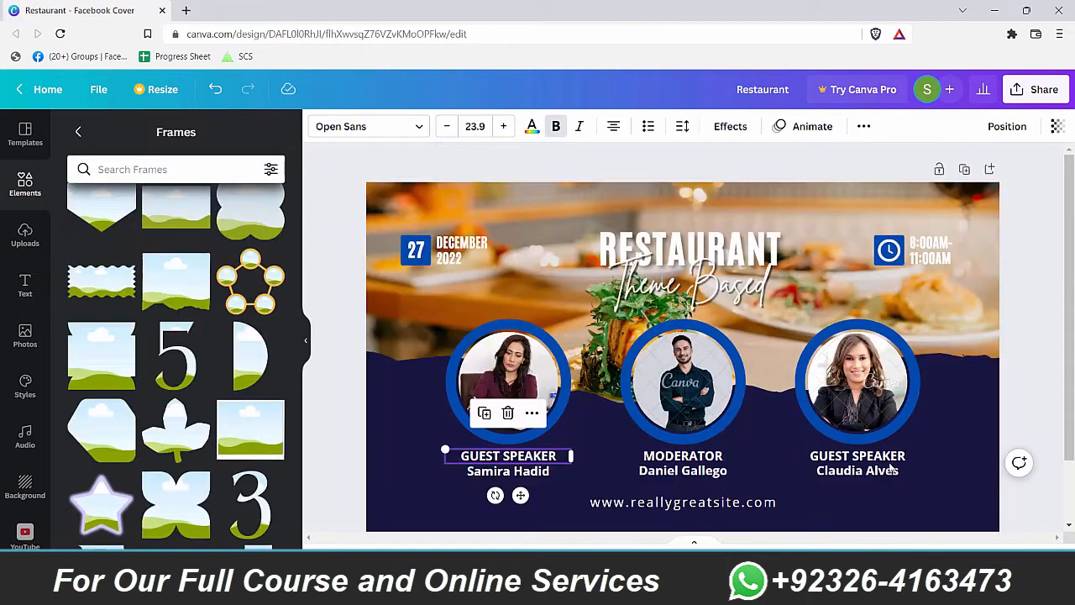
click(681, 456)
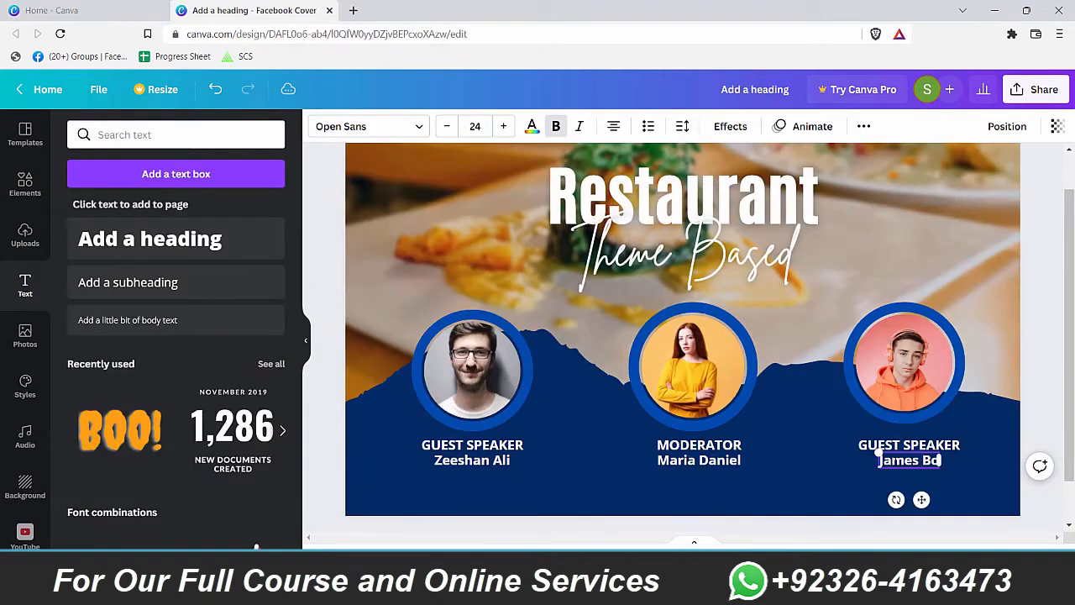
triple_click(909, 460)
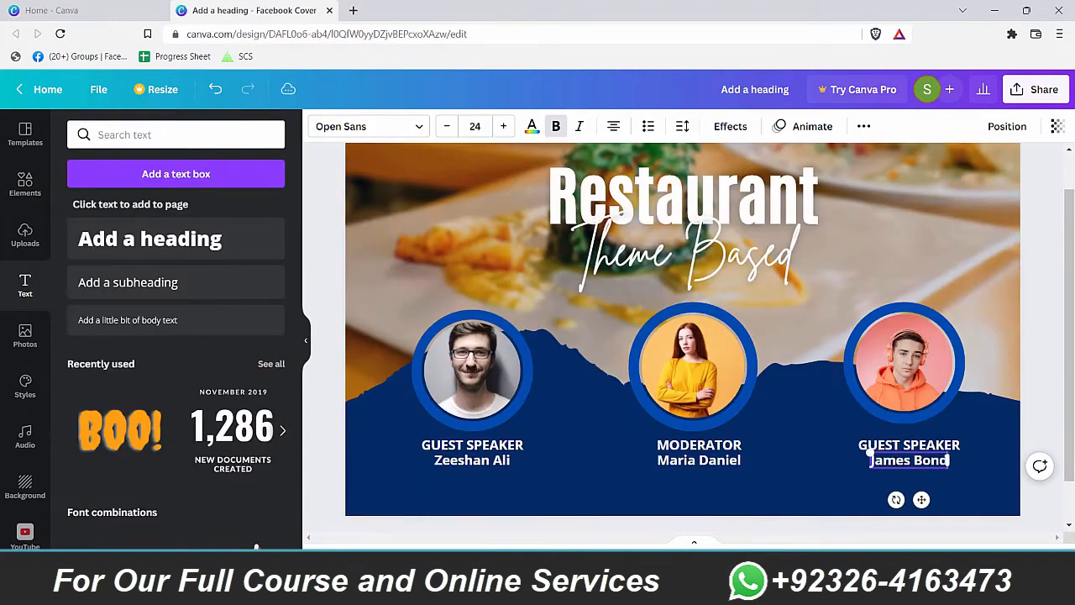
click(852, 434)
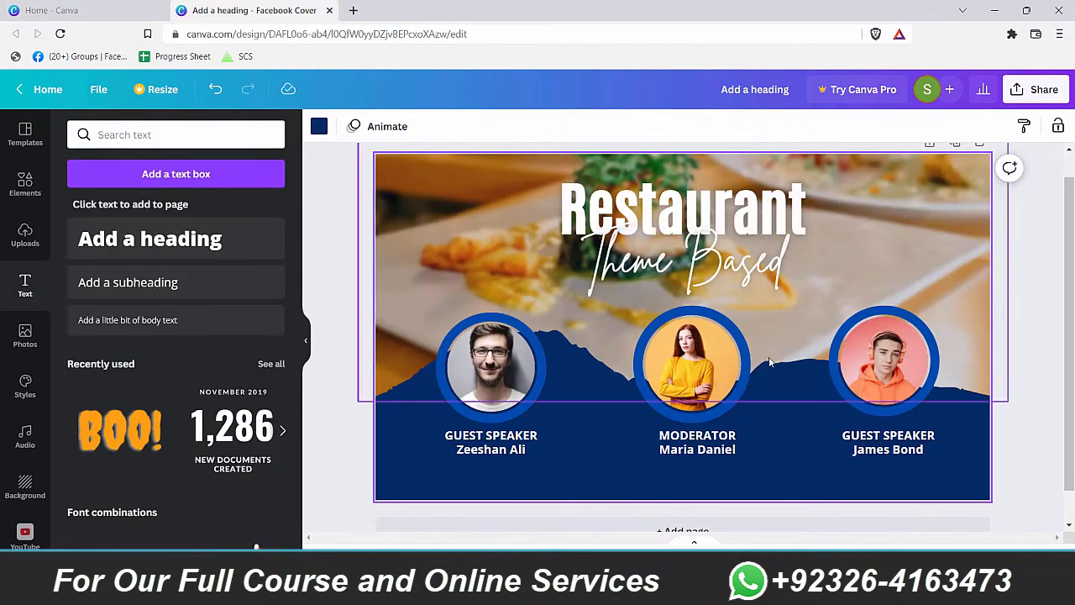
Step: Nudge the navy shape upward and enlarge the middle speaker photo slightly
click(684, 361)
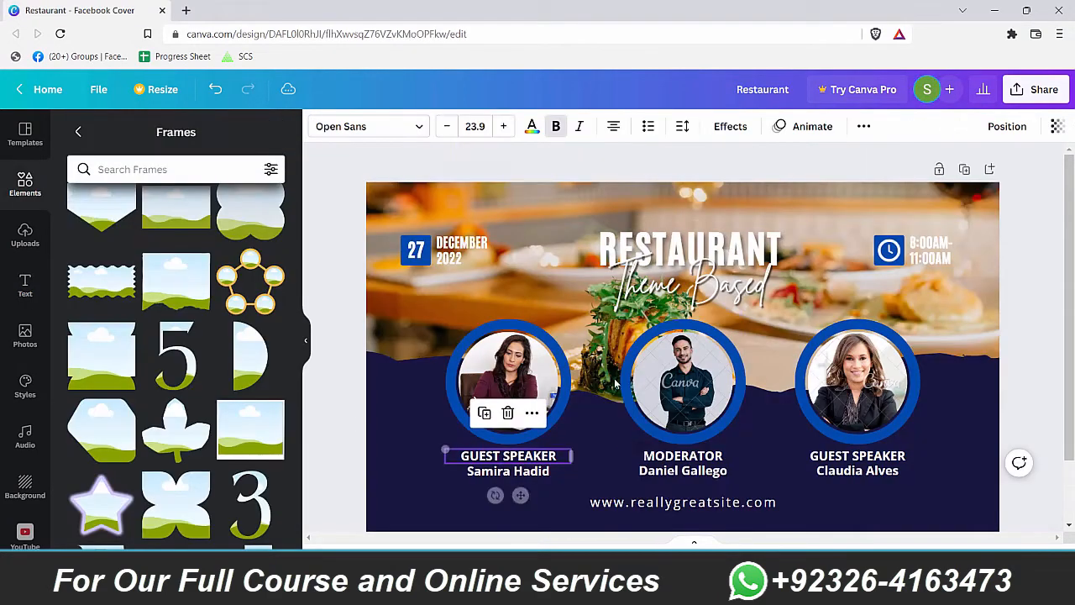
click(623, 382)
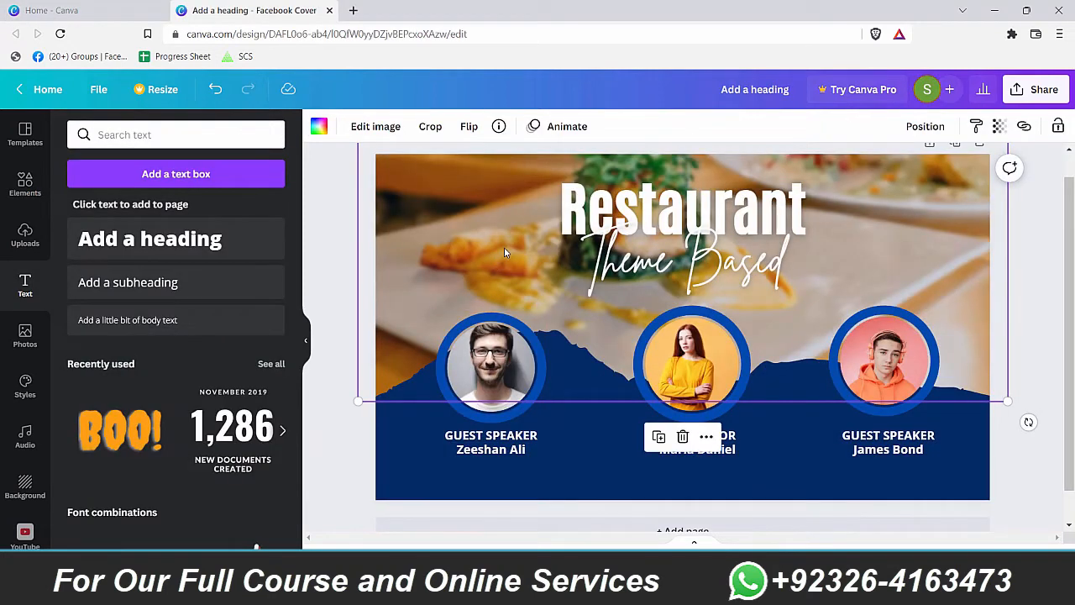
drag(504, 252, 501, 221)
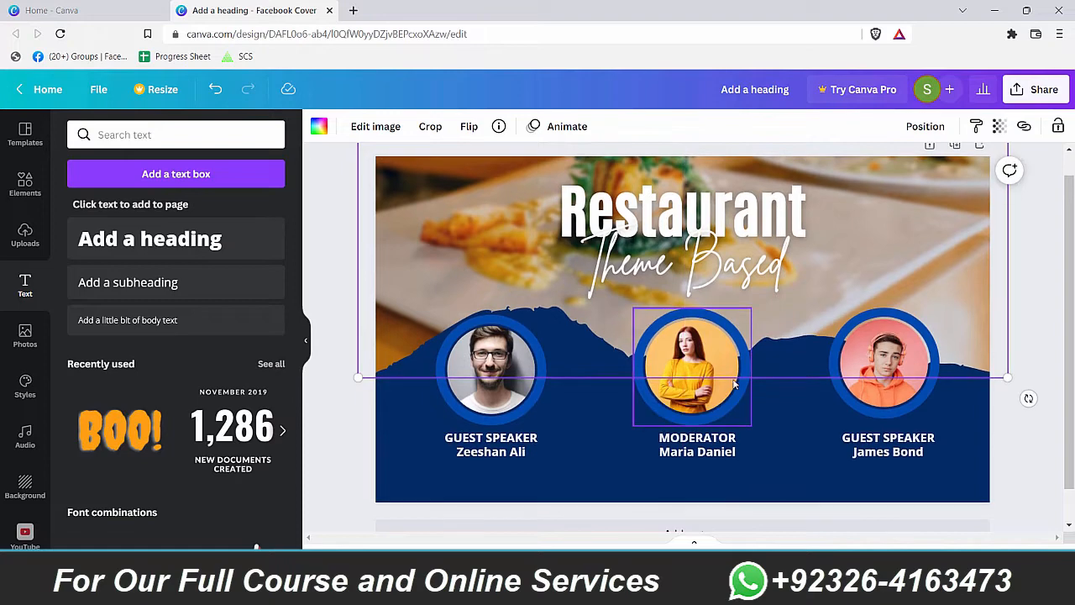
scroll(705, 353, up, 1)
click(1051, 282)
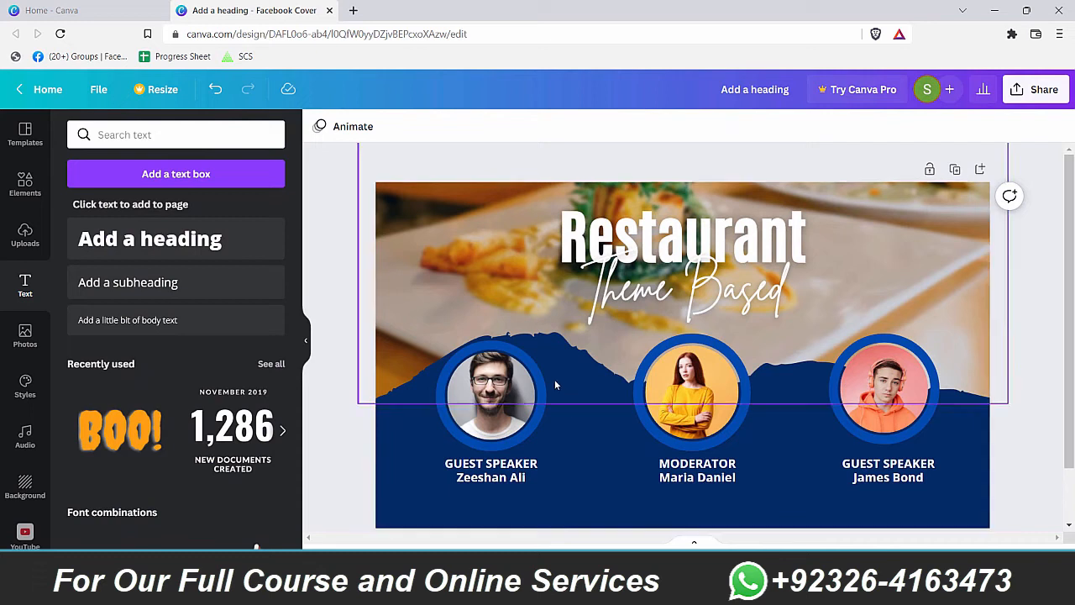
click(544, 359)
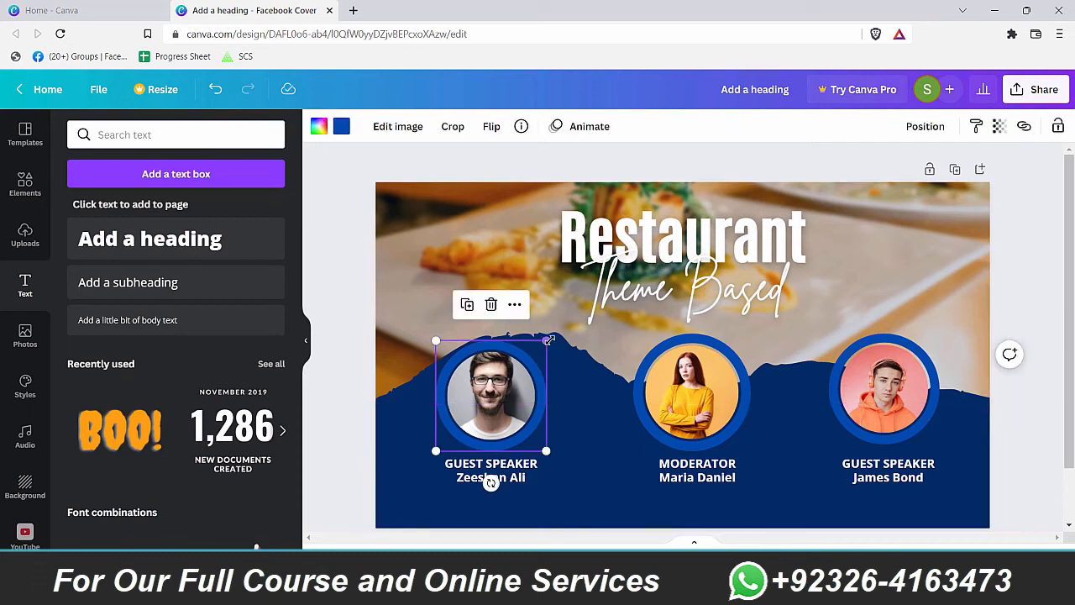
click(682, 388)
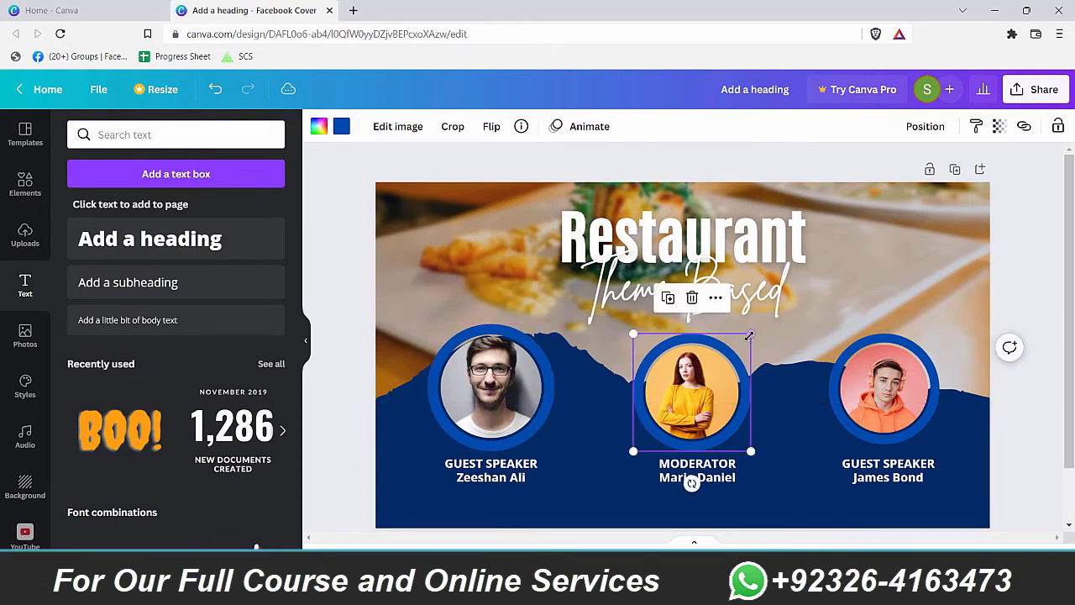
drag(749, 336, 757, 328)
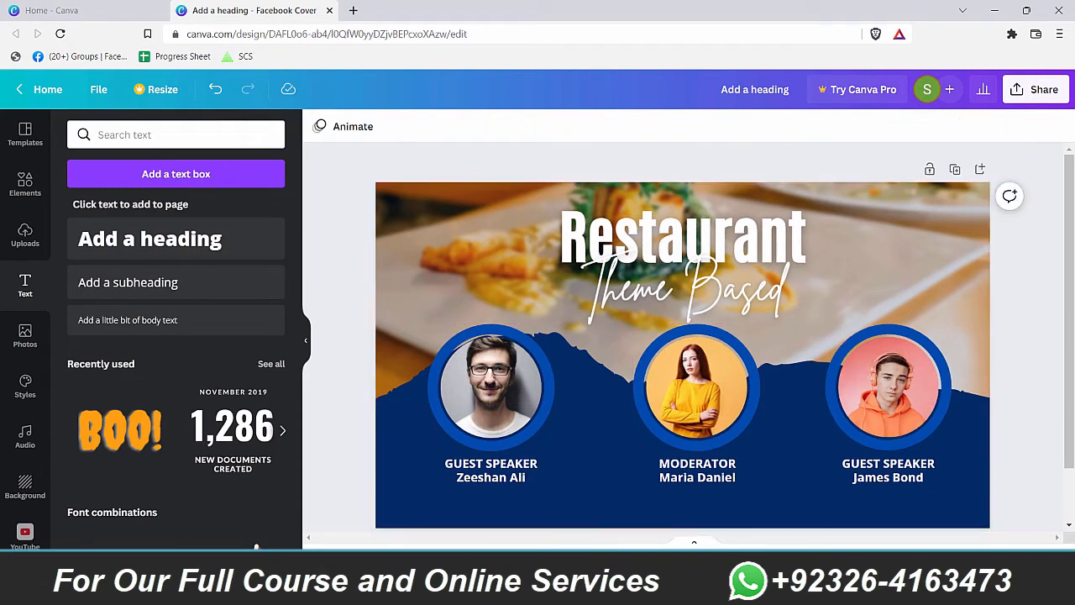
drag(842, 557, 838, 558)
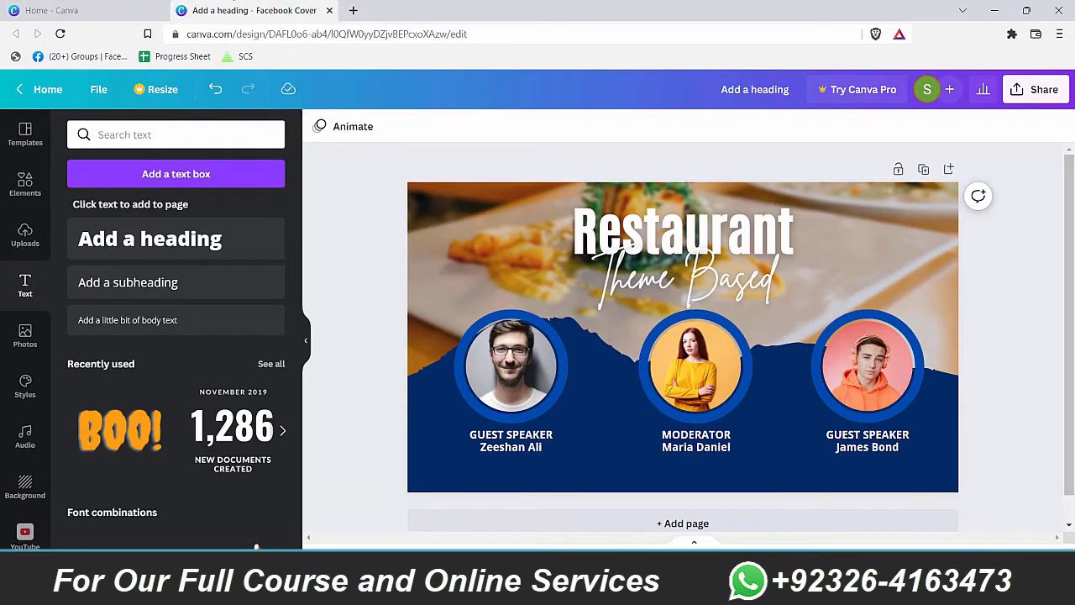
Step: Switch between the working cover and the Restaurant reference to study its blue date square
mouse_move(592, 588)
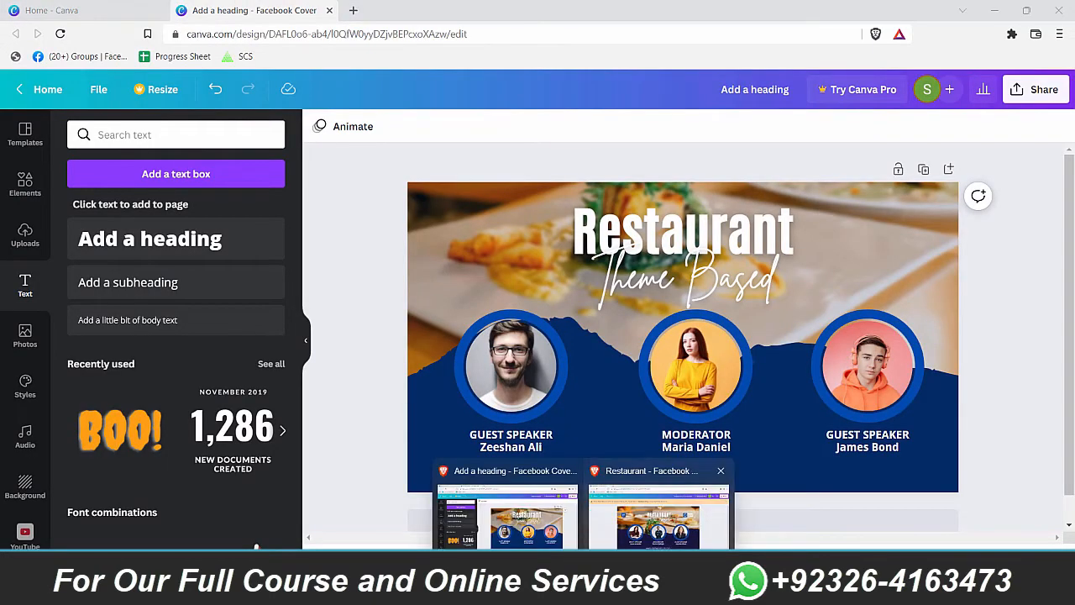
click(670, 537)
key(alt+Tab)
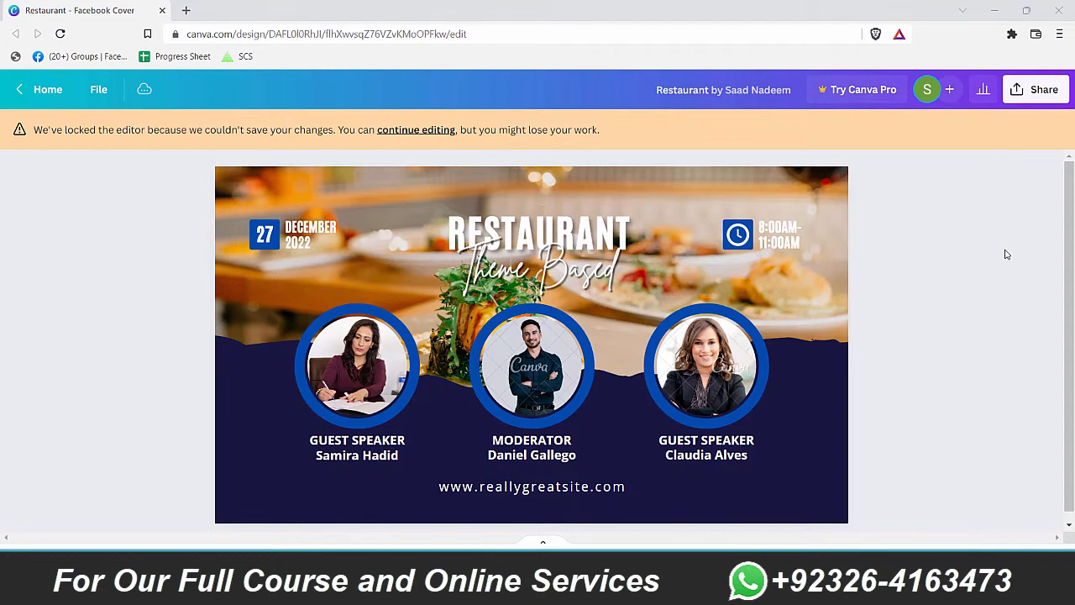
key(alt+Tab)
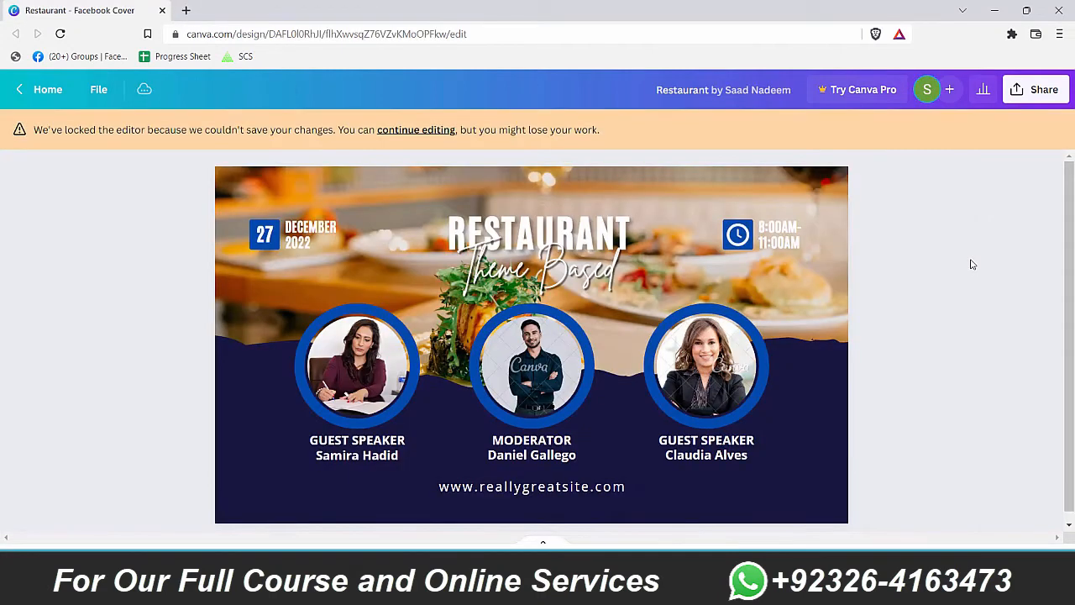
key(alt+Tab)
key(alt+Tab)
key(alt+Tab)
click(449, 241)
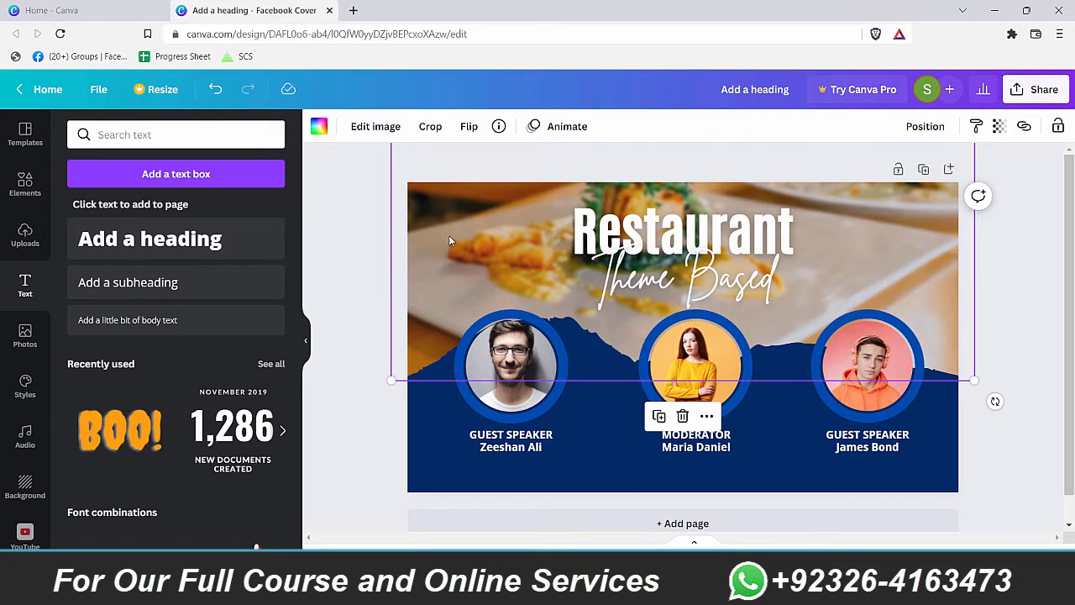
key(alt+Tab)
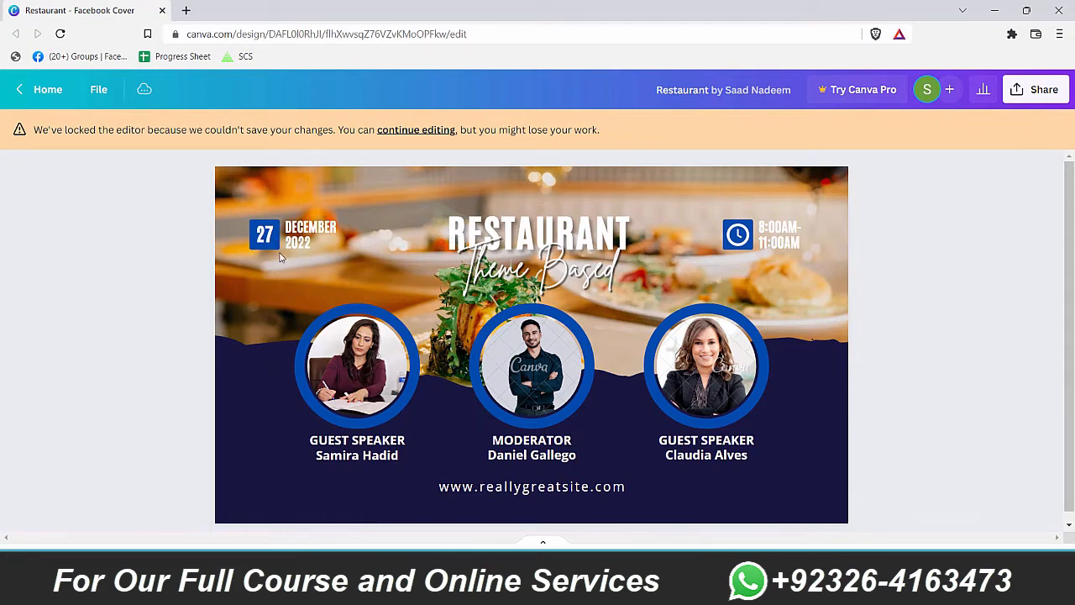
key(alt+Tab)
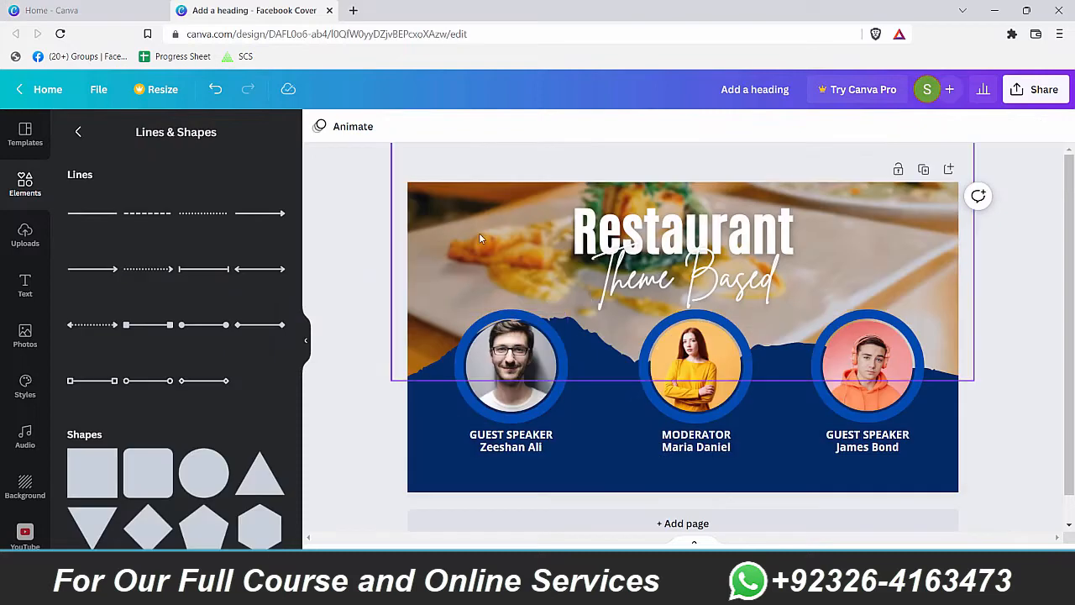
click(478, 233)
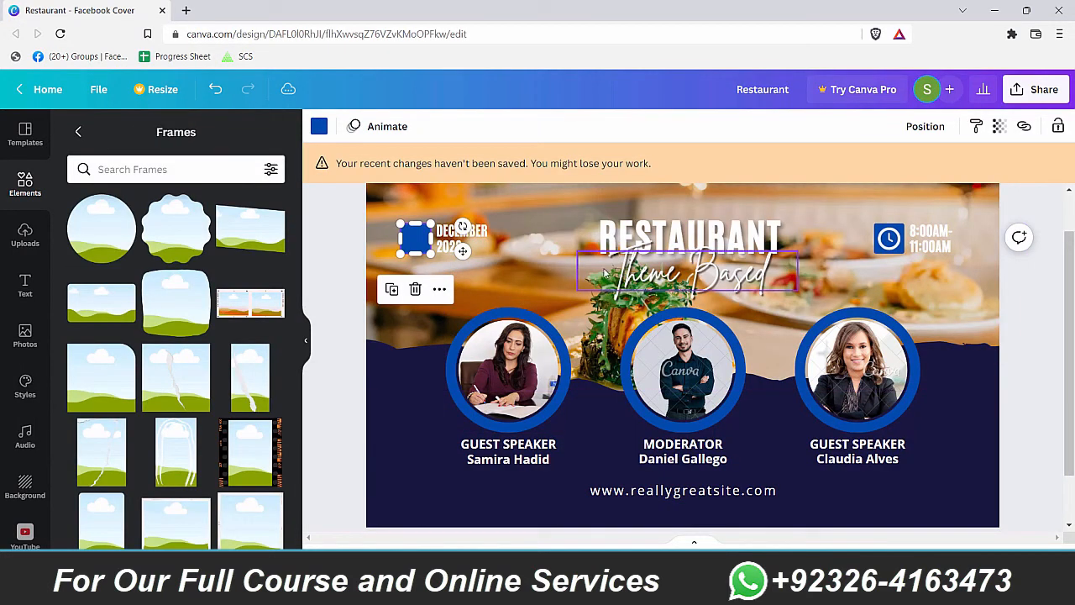
click(531, 278)
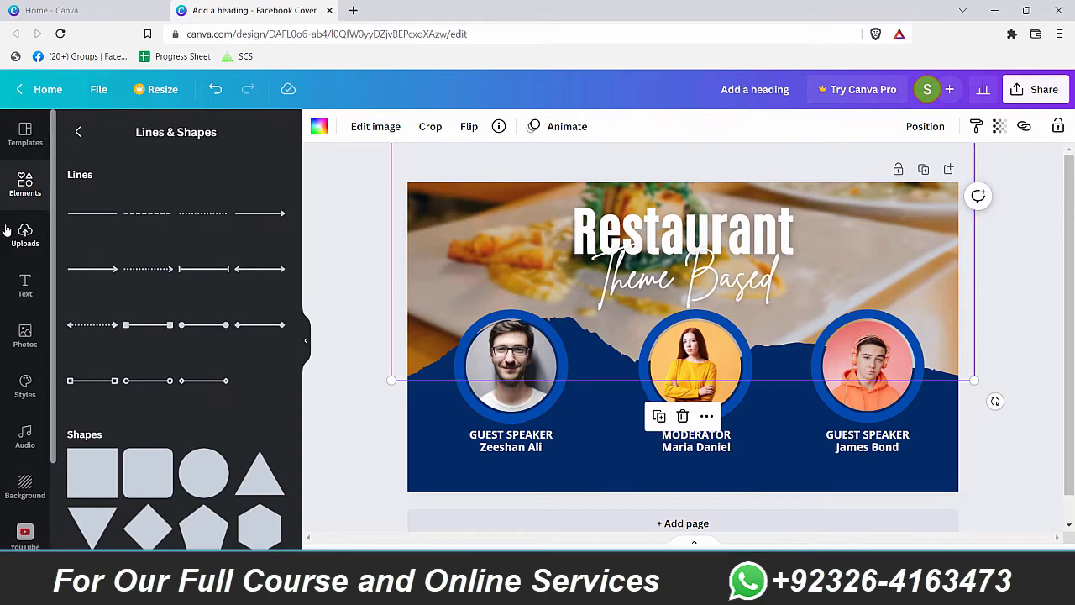
Step: Add a heading reading '27' and move it to the cover's top-left corner
click(26, 285)
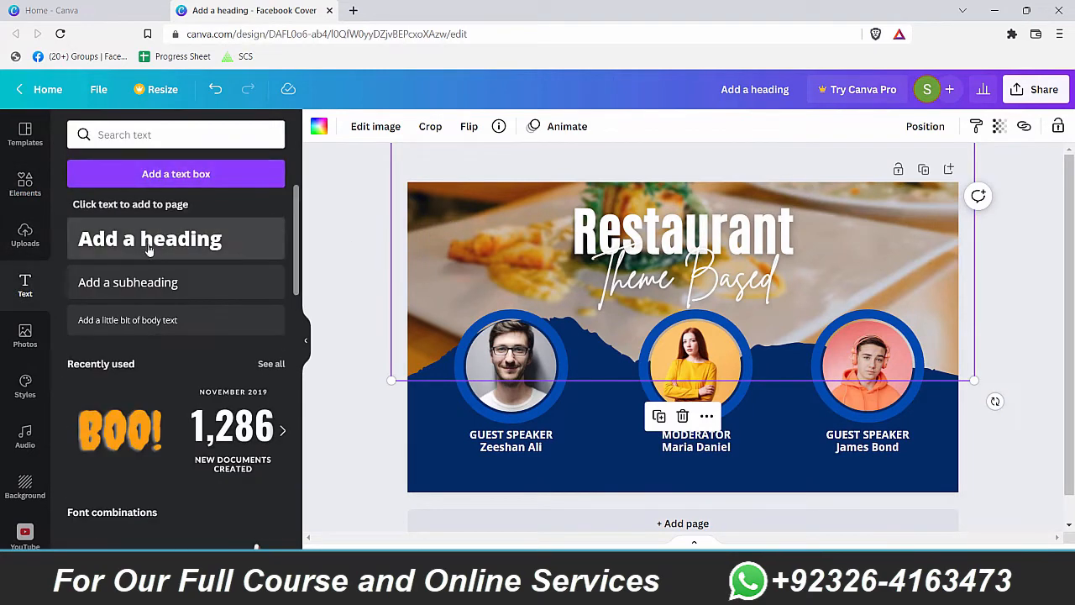
click(150, 239)
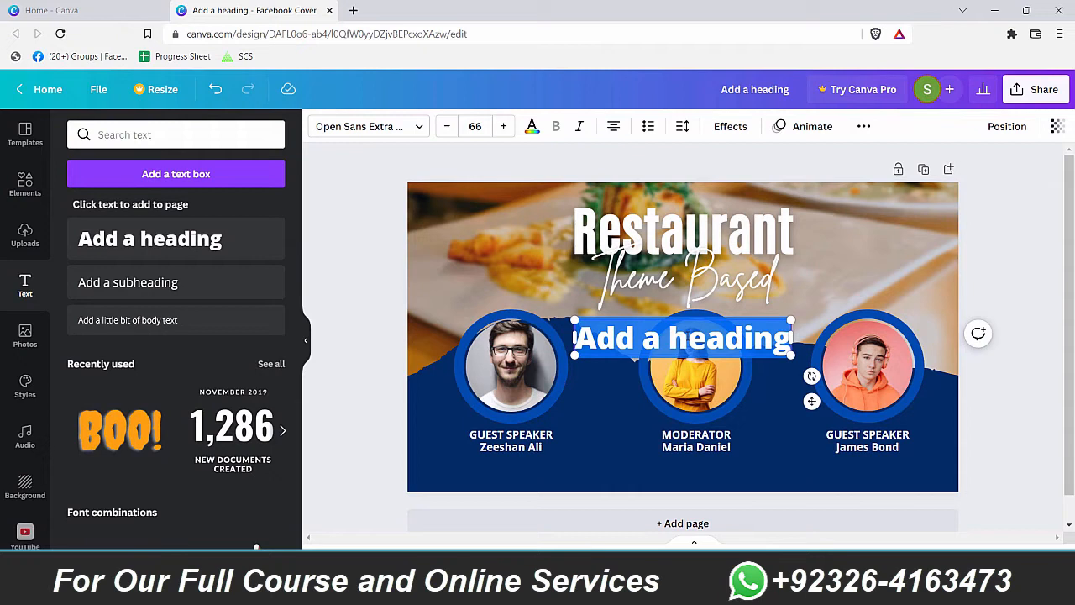
text(27)
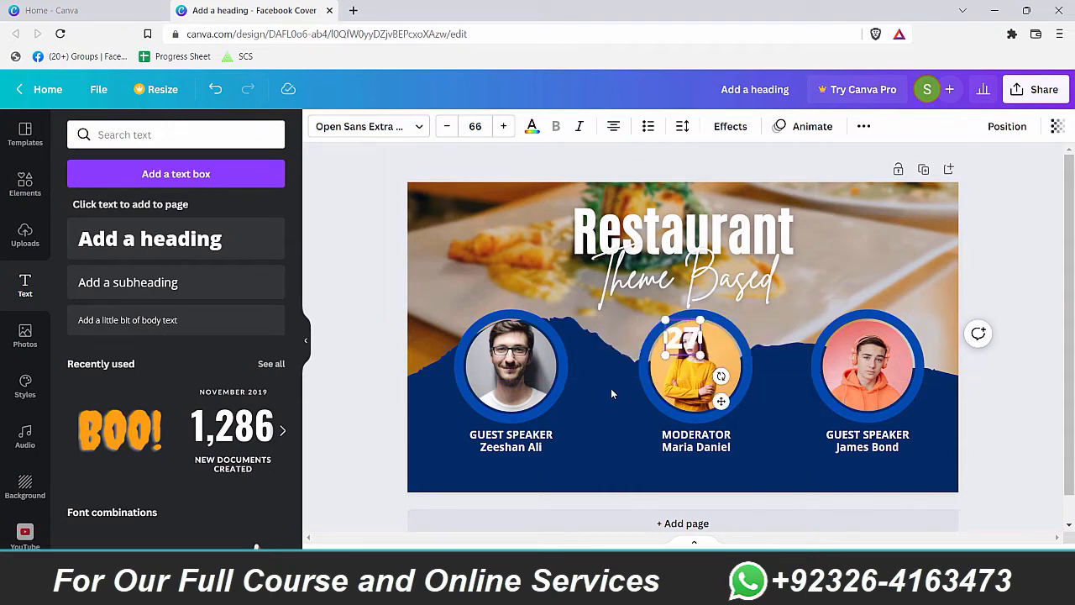
click(615, 392)
drag(690, 336, 471, 242)
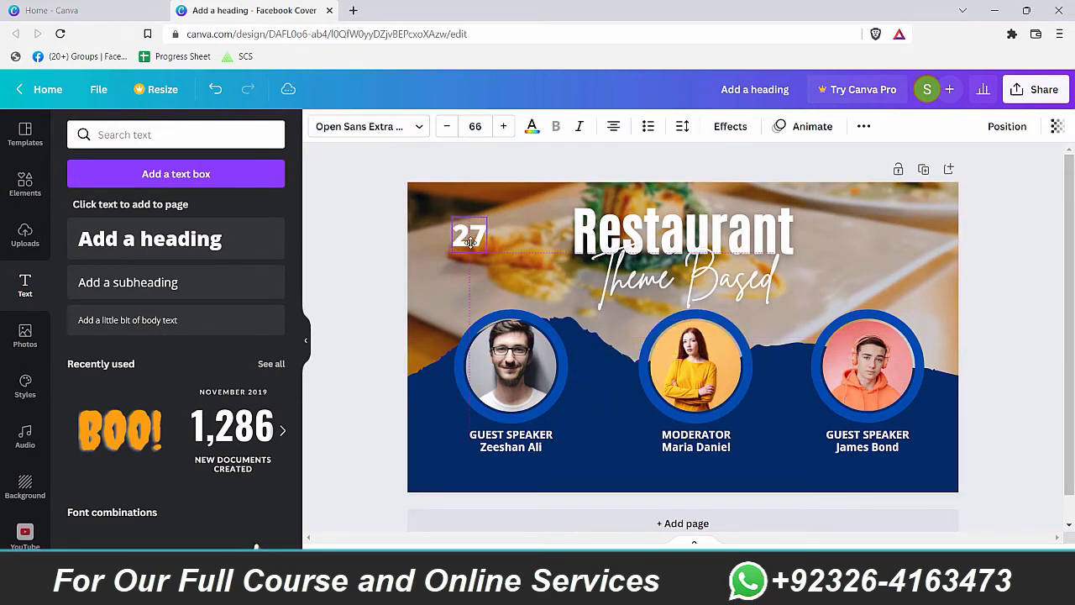
Step: Give the 27 text a dark blue Background effect with roundness 15
click(731, 128)
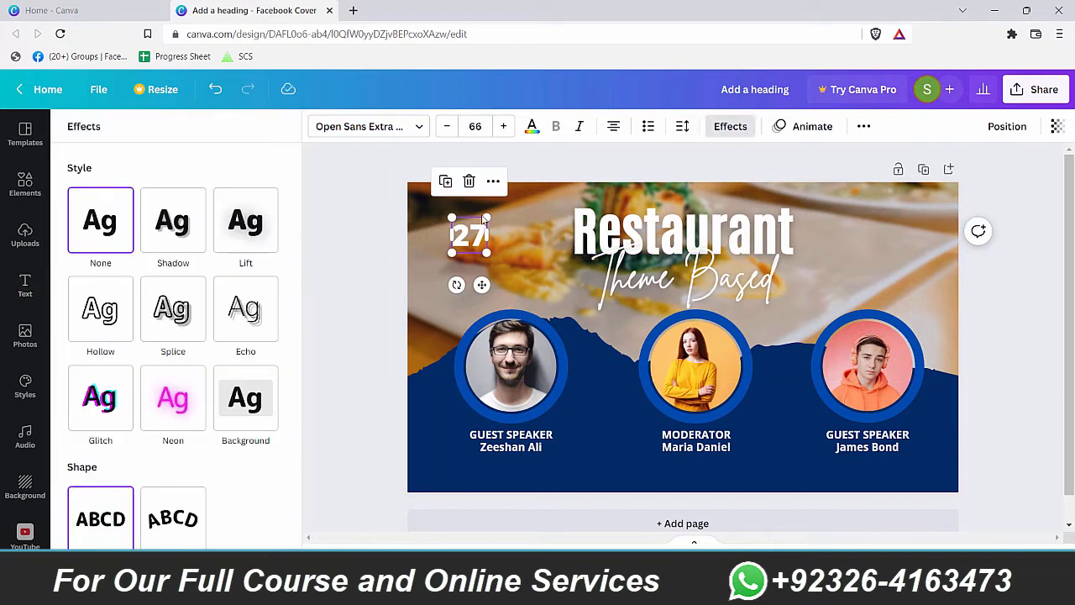
scroll(277, 498, down, 1)
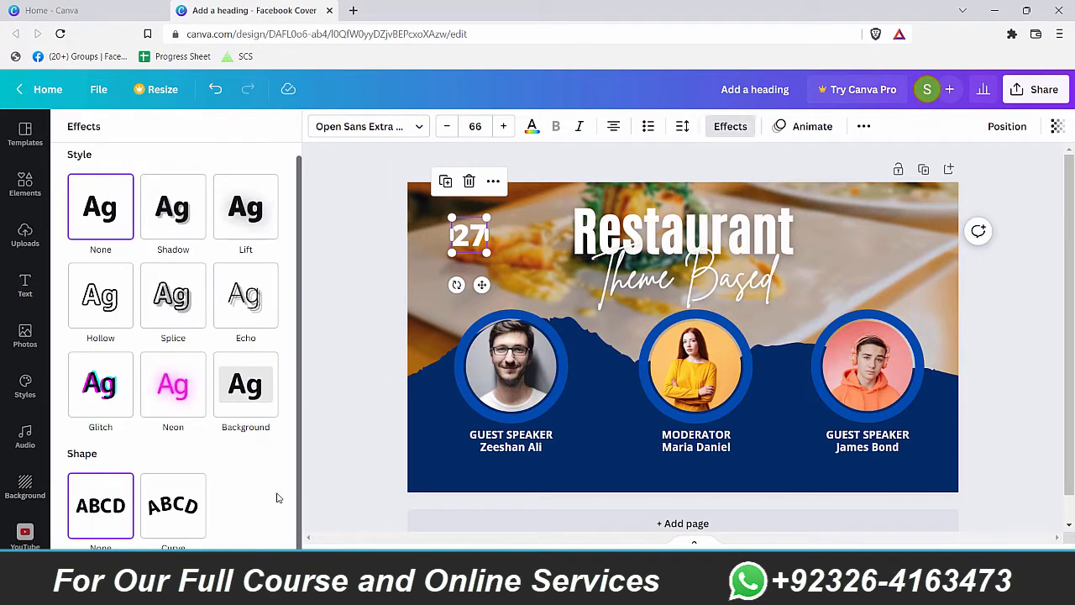
click(269, 395)
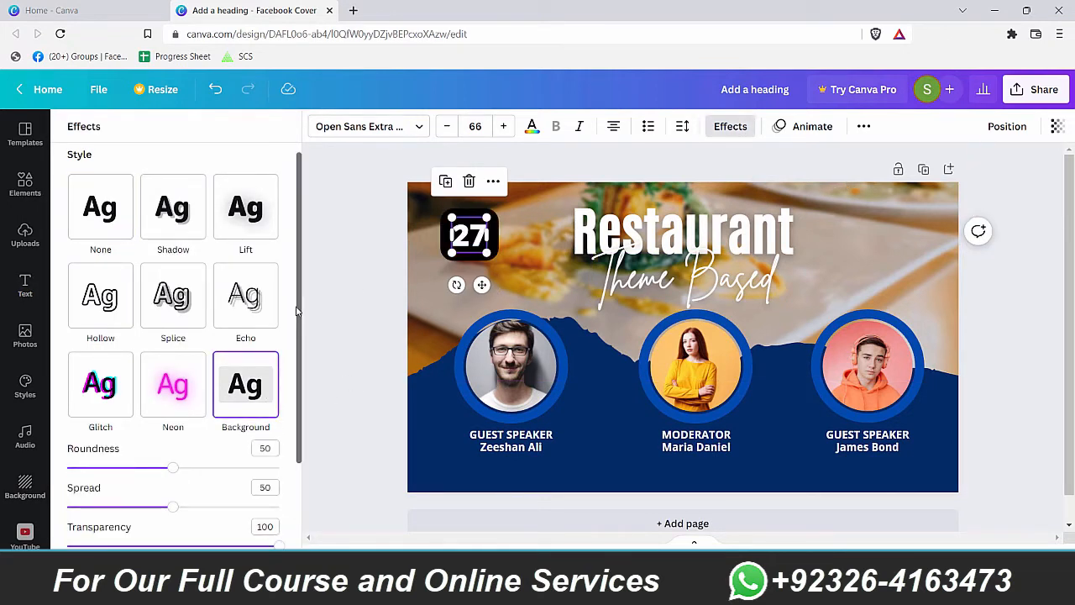
drag(172, 468, 99, 469)
drag(300, 410, 326, 516)
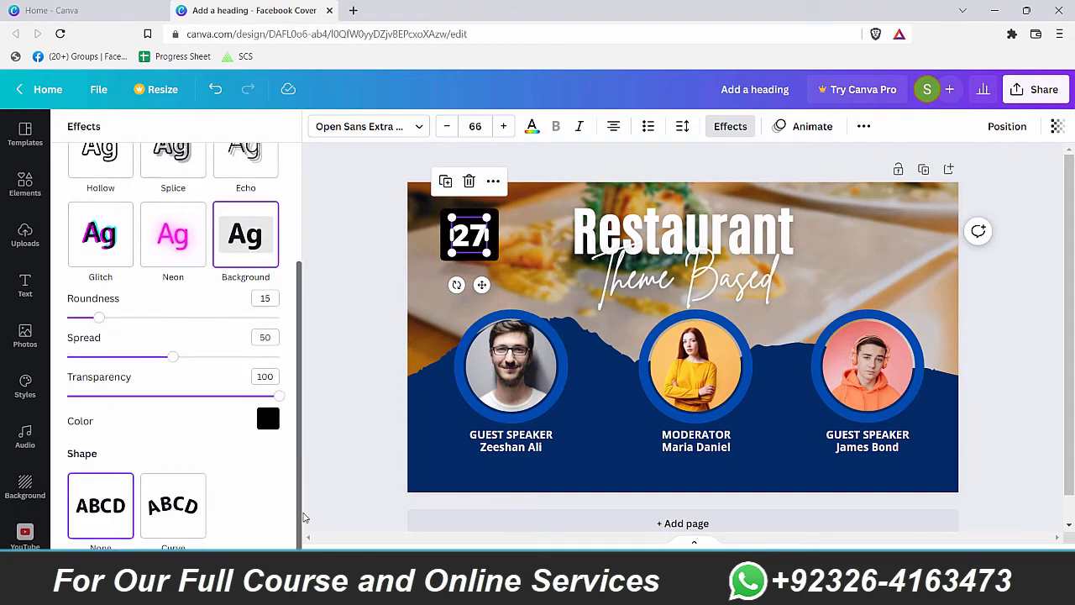
click(263, 422)
click(249, 341)
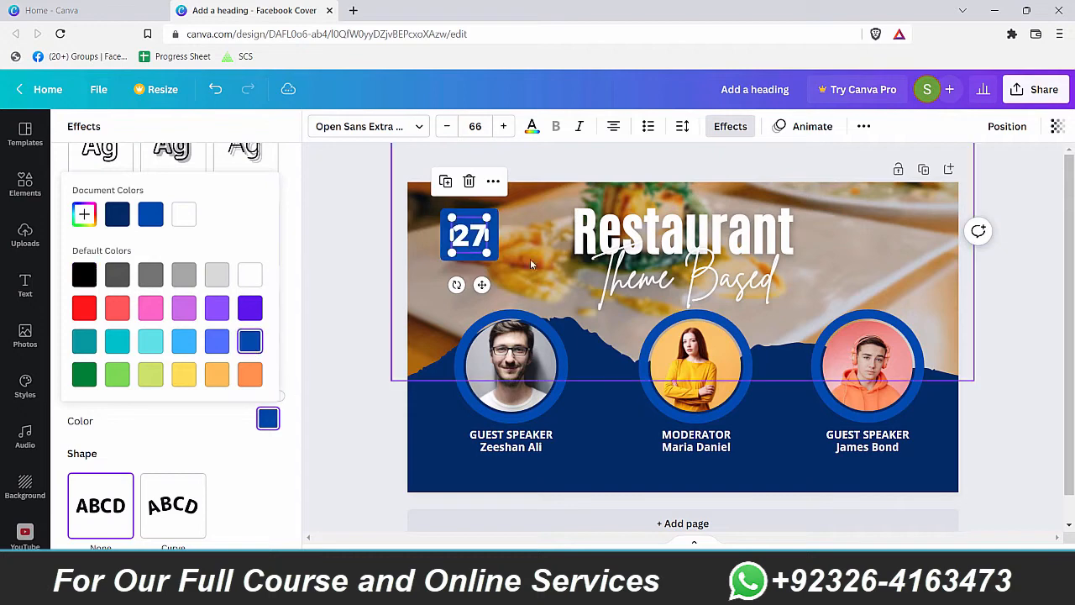
click(496, 252)
click(495, 254)
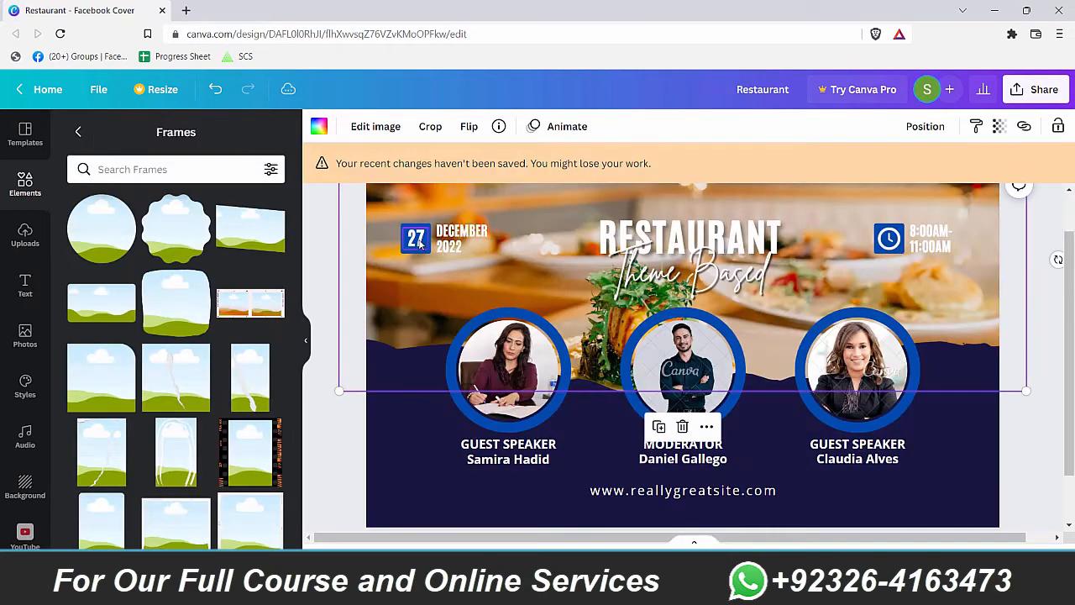
Step: Search the fonts for Antonio and apply Antonio Bold to the 27 label
click(417, 237)
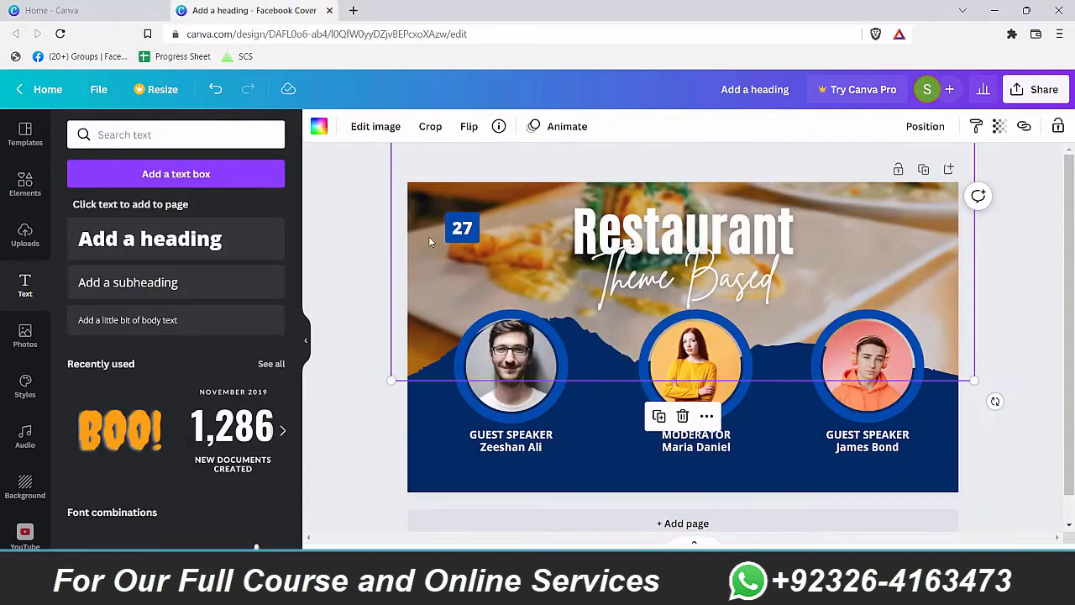
click(463, 227)
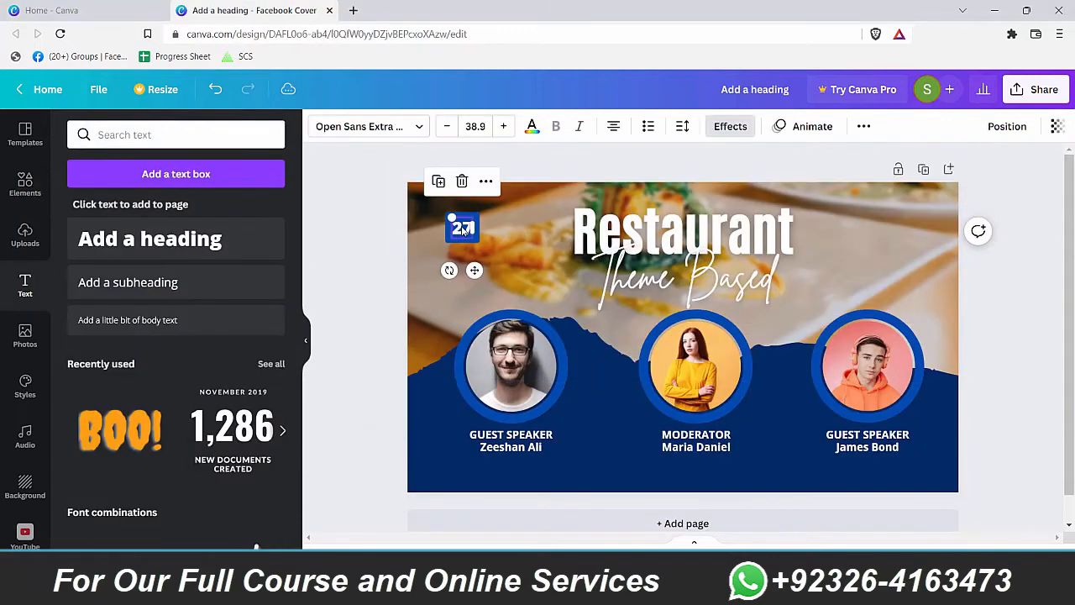
click(367, 131)
text(Britta)
key(BackSpace)
key(BackSpace)
key(BackSpace)
key(BackSpace)
key(BackSpace)
key(BackSpace)
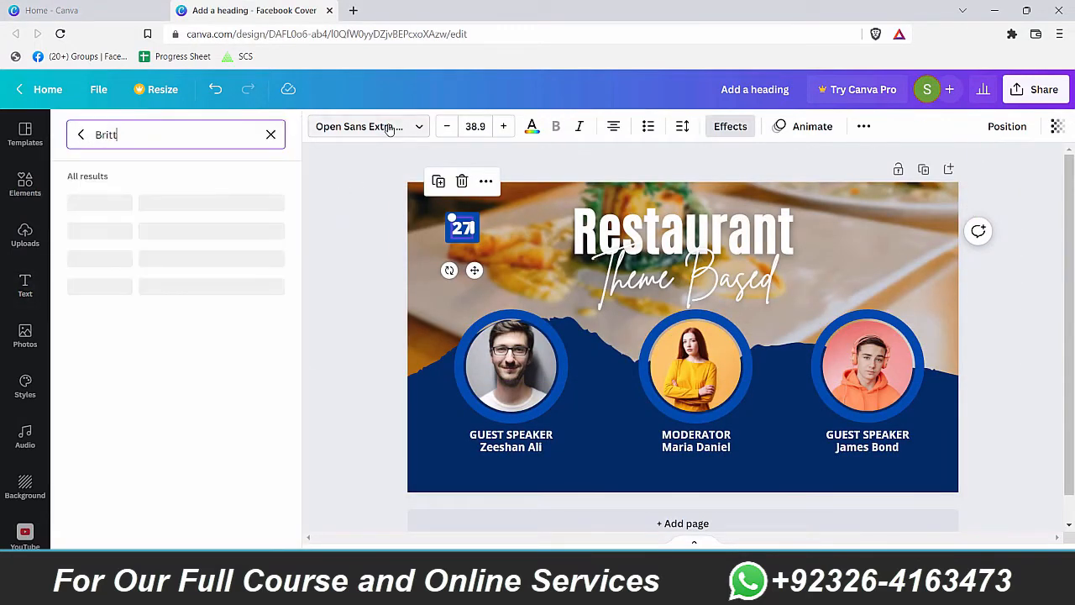
text(Ano)
key(BackSpace)
text(tonia)
key(BackSpace)
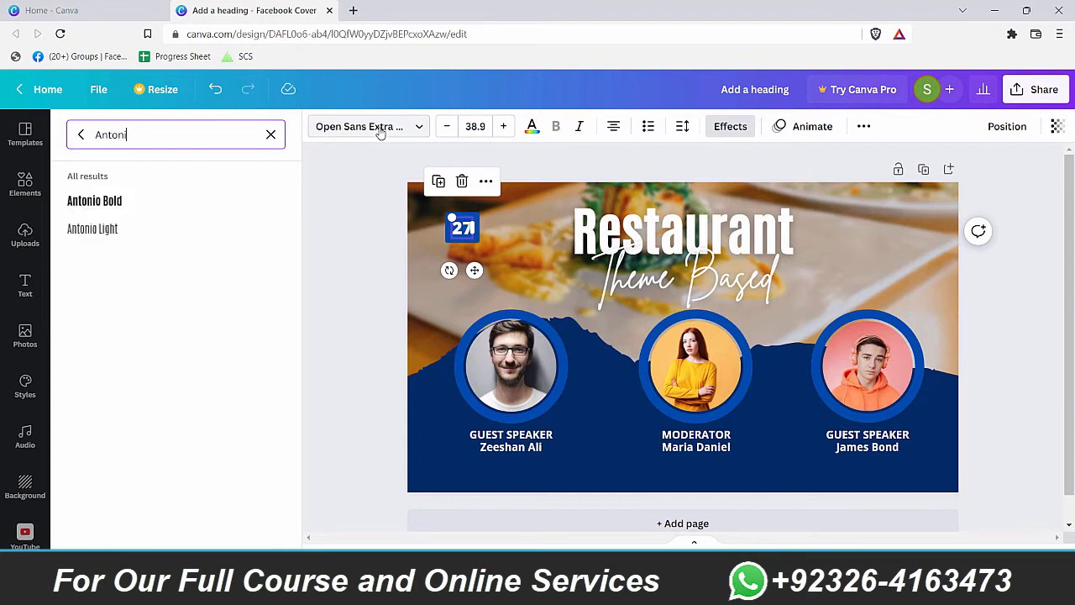
click(113, 205)
click(478, 240)
click(483, 241)
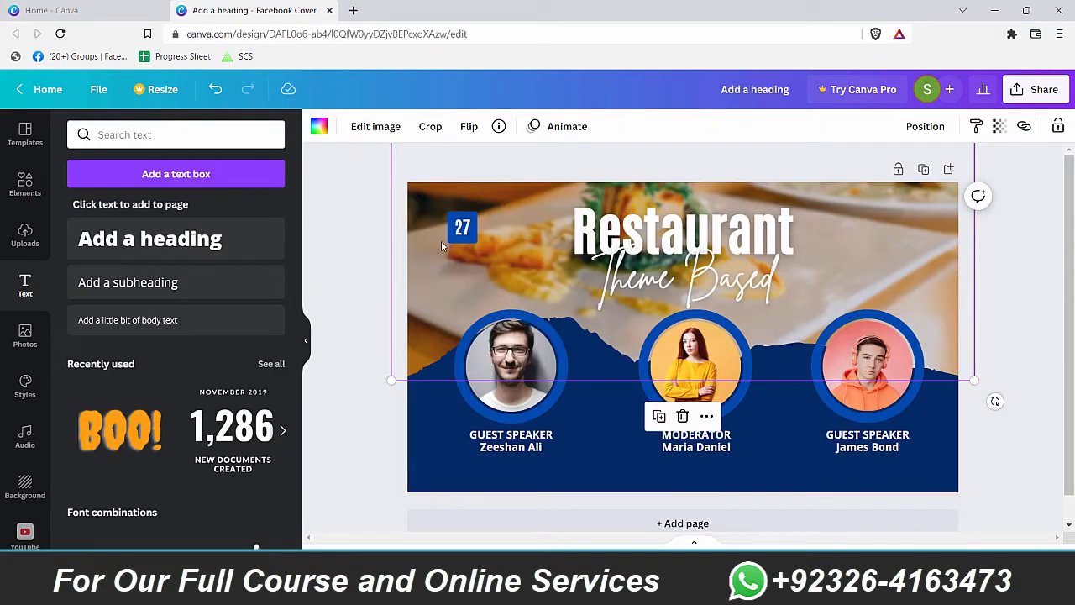
click(454, 231)
Step: Reduce the 27 badge's background spread to 30, then check the reference DECEMBER 2022 text
click(399, 200)
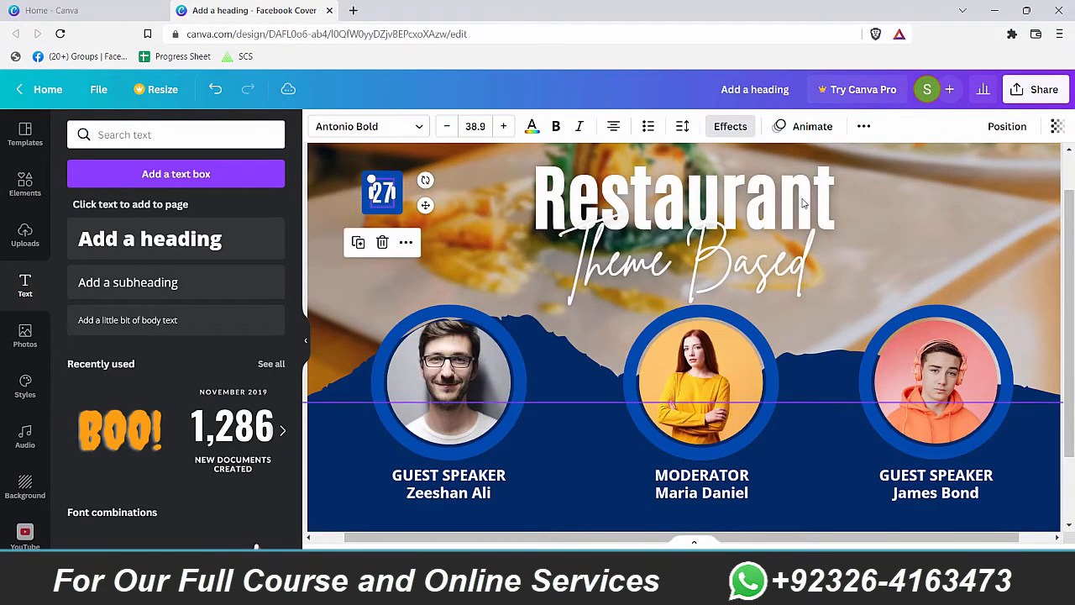
click(727, 127)
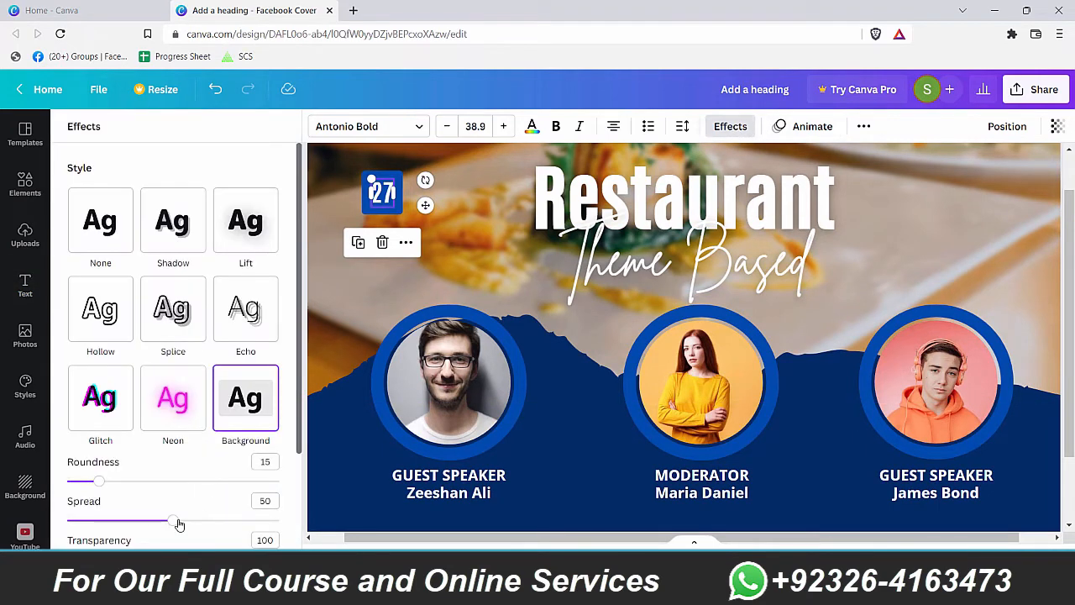
drag(178, 521, 130, 521)
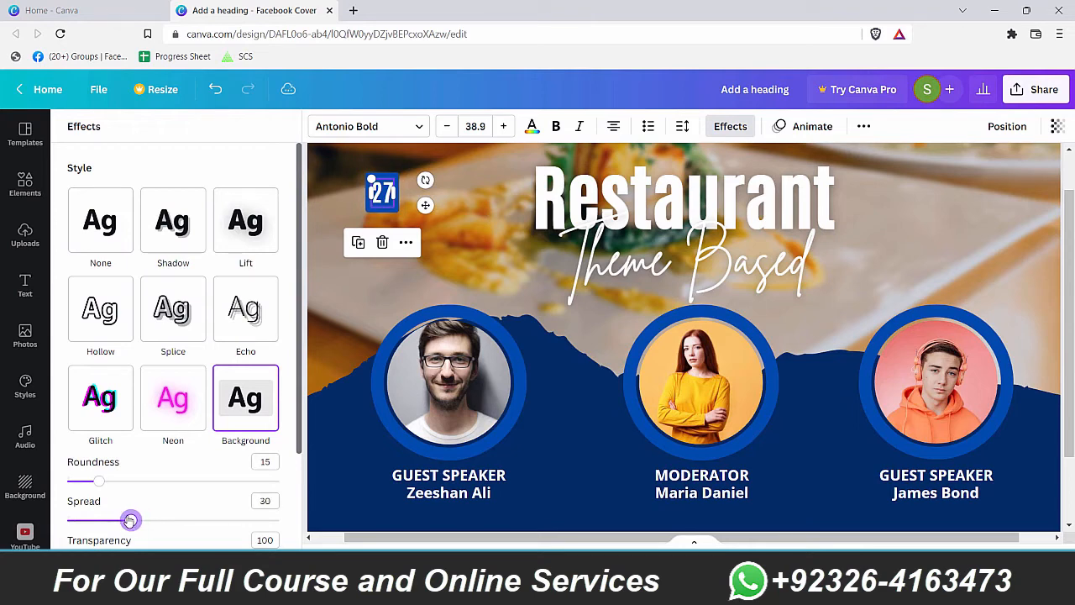
click(358, 386)
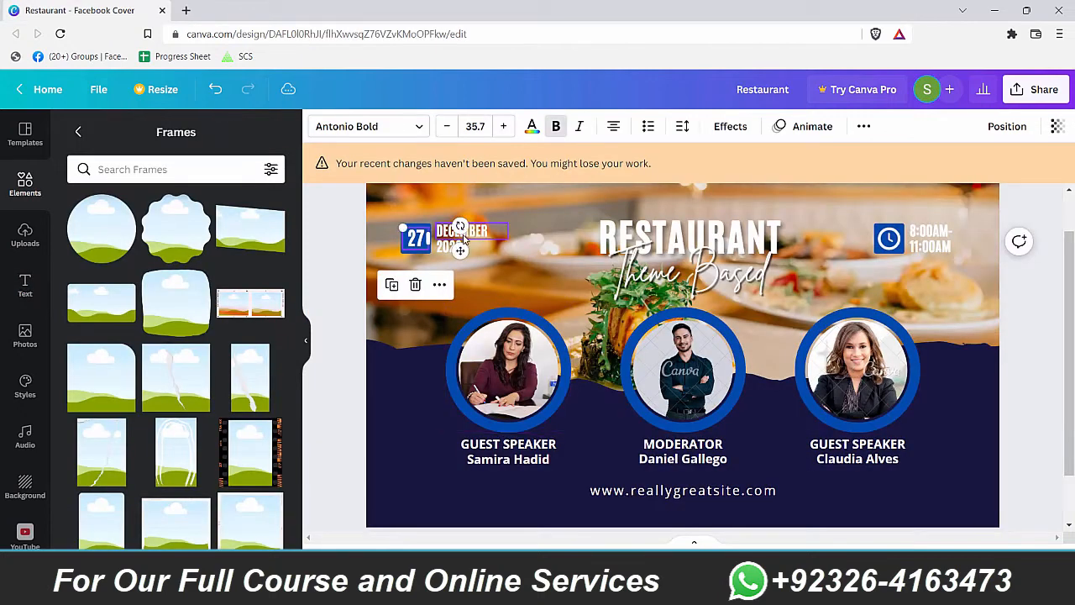
click(465, 239)
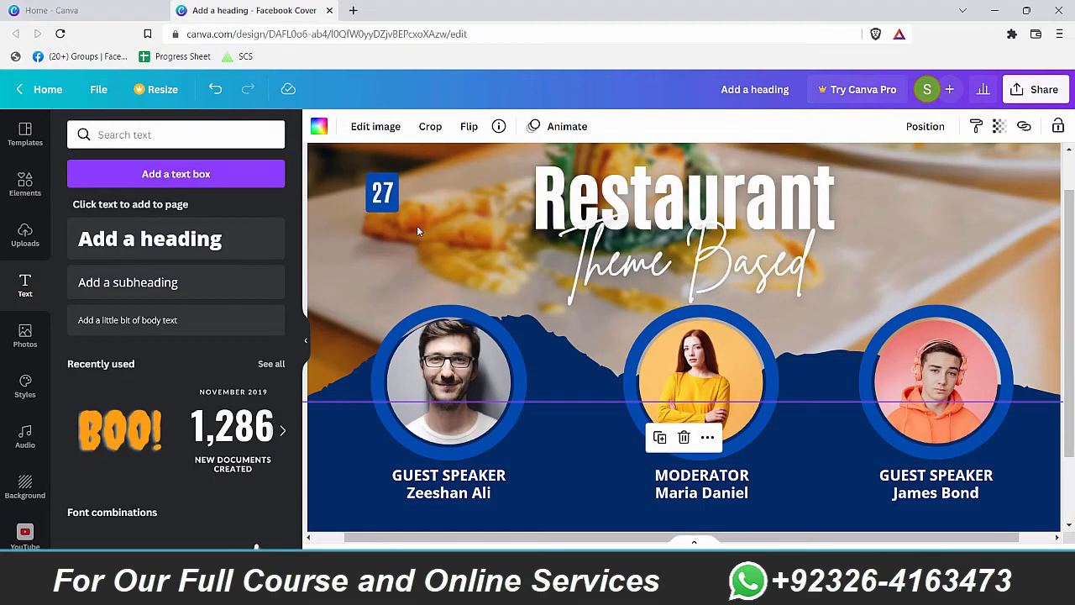
click(382, 194)
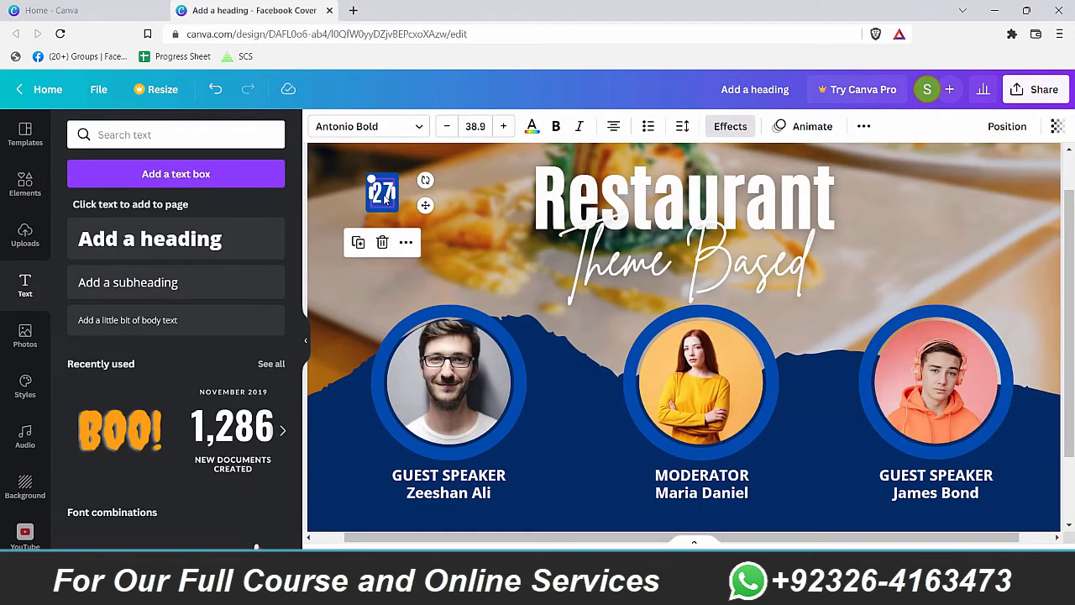
click(428, 197)
Step: Add a heading in Antonio Bold and shrink it into a small label beside 27
click(150, 238)
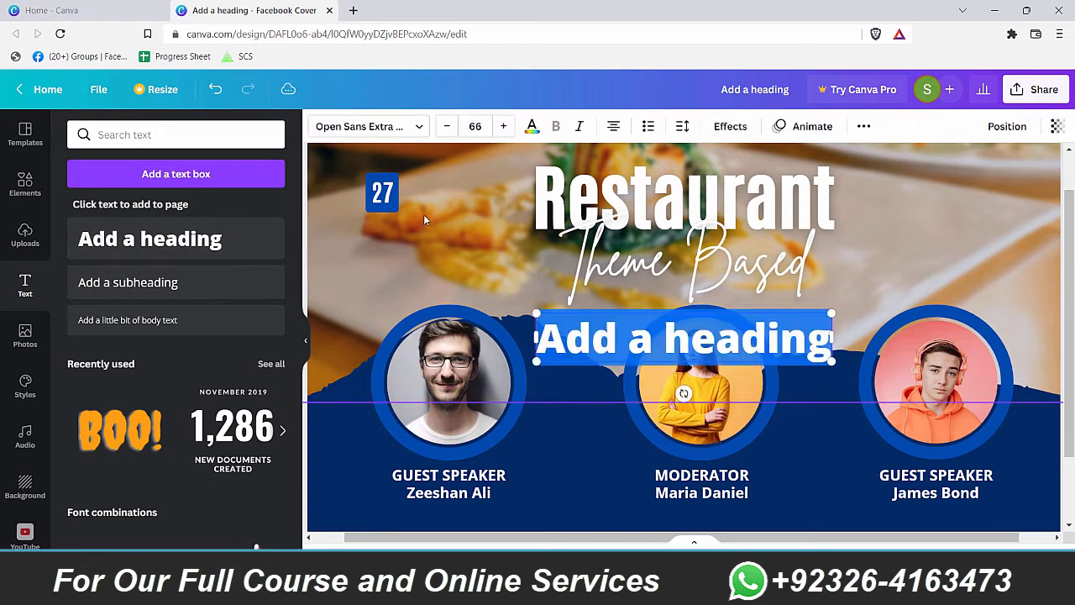
key(Delete)
click(654, 326)
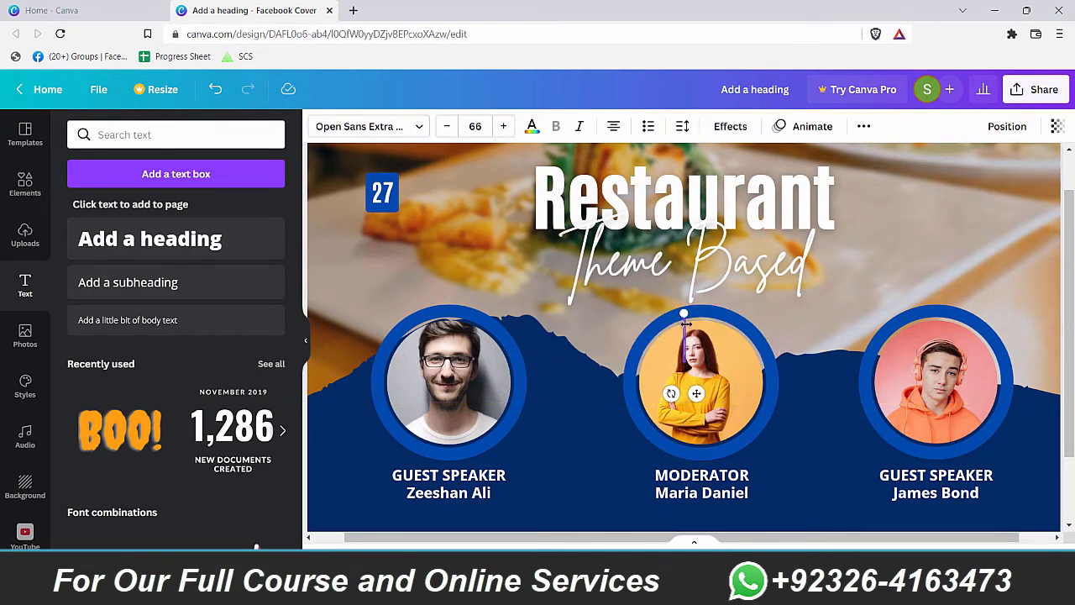
key(ctrl+z)
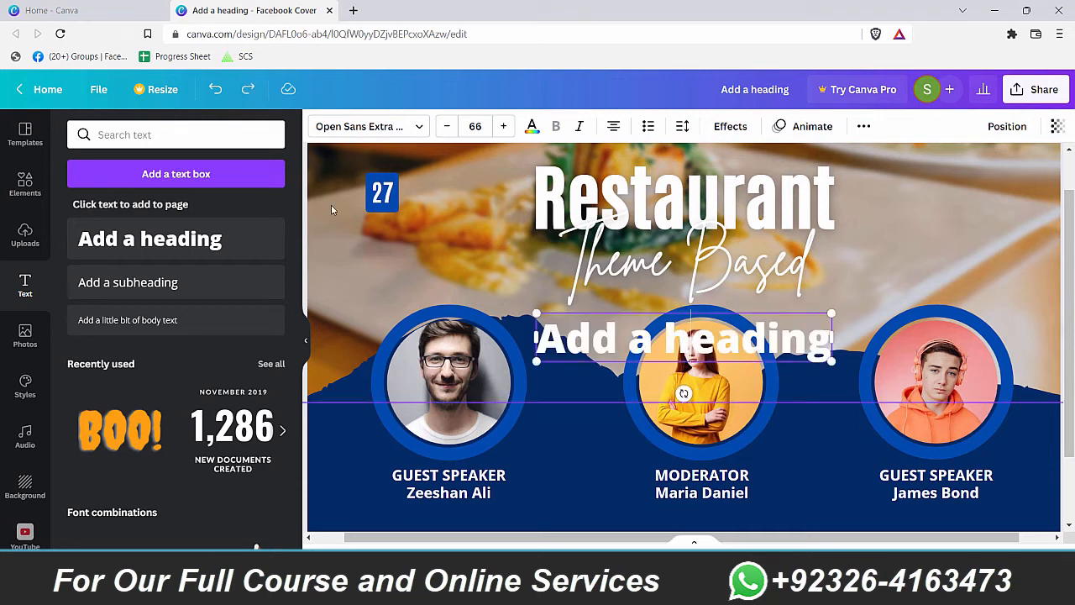
click(415, 125)
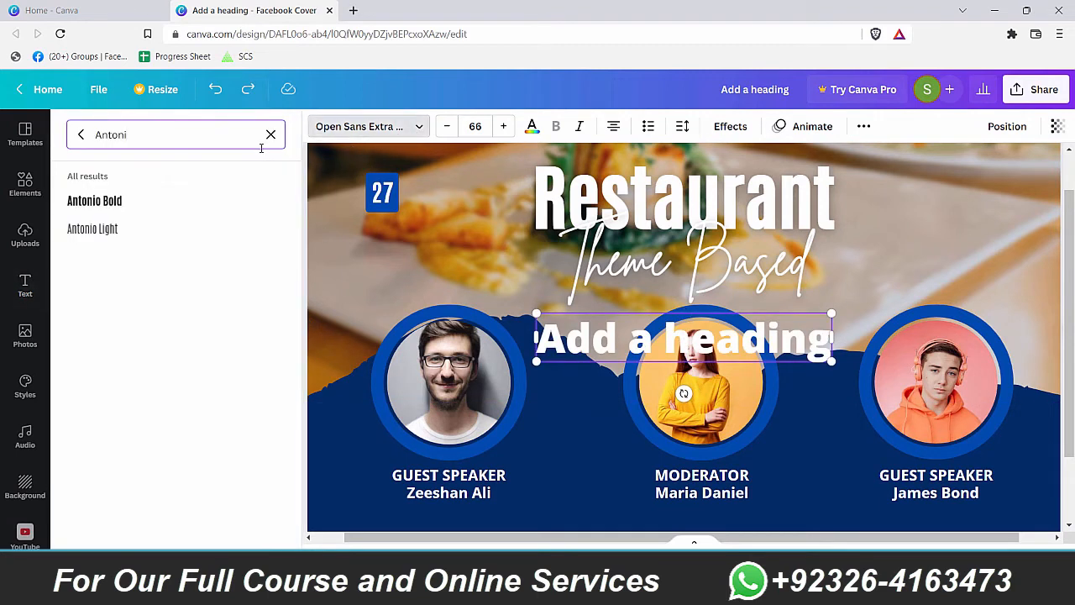
click(232, 200)
drag(791, 359, 442, 183)
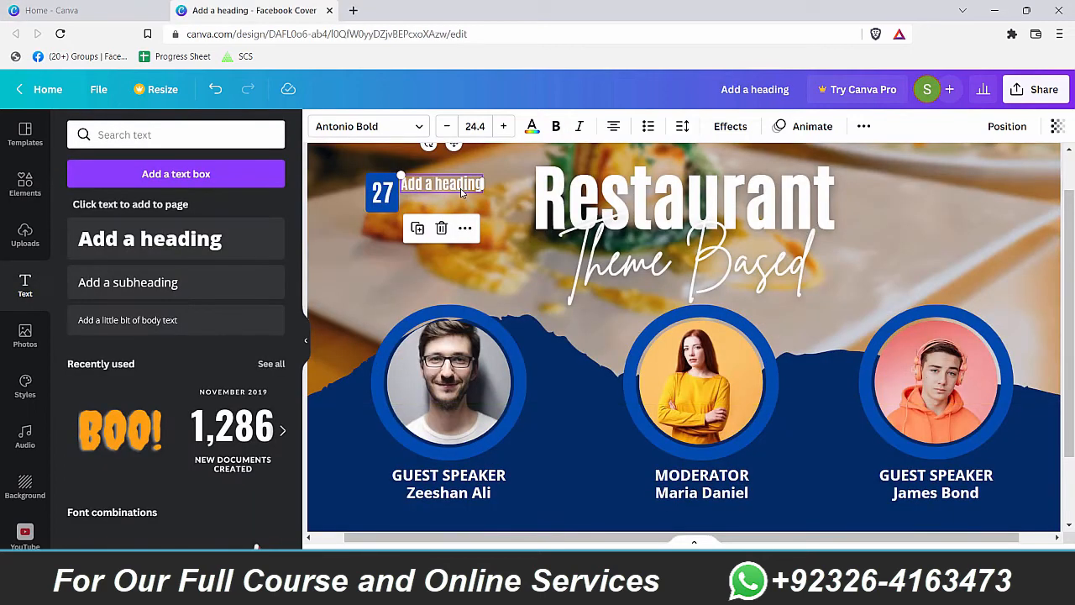
Step: Retype the label as December and line up the 2022 line directly beneath it
double_click(460, 188)
text(Dacember)
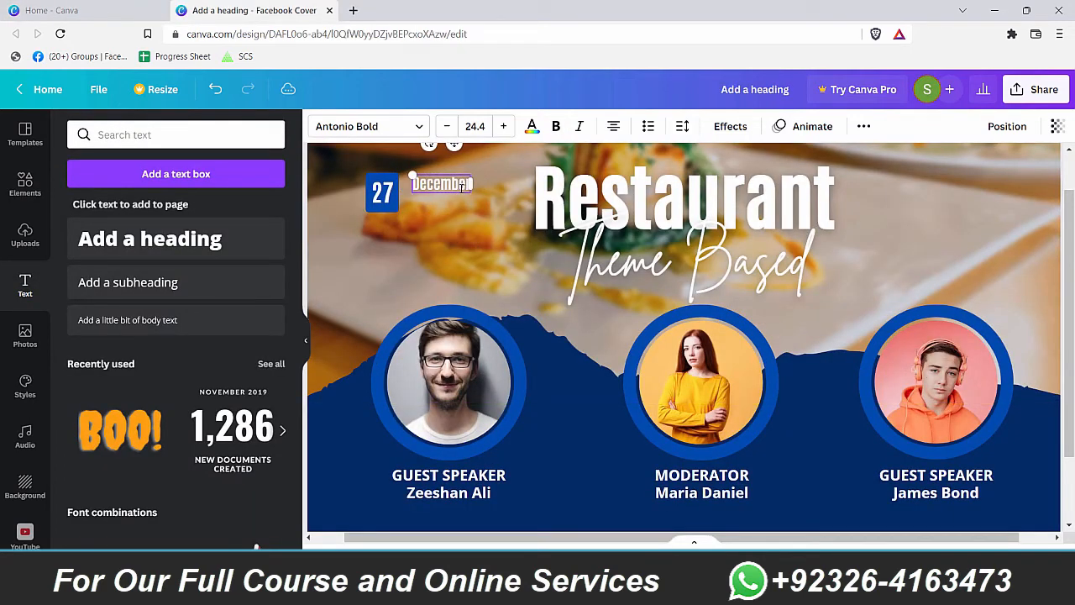
double_click(442, 201)
click(461, 274)
drag(443, 203, 429, 203)
click(512, 207)
drag(512, 206, 339, 247)
key(ctrl+z)
key(Escape)
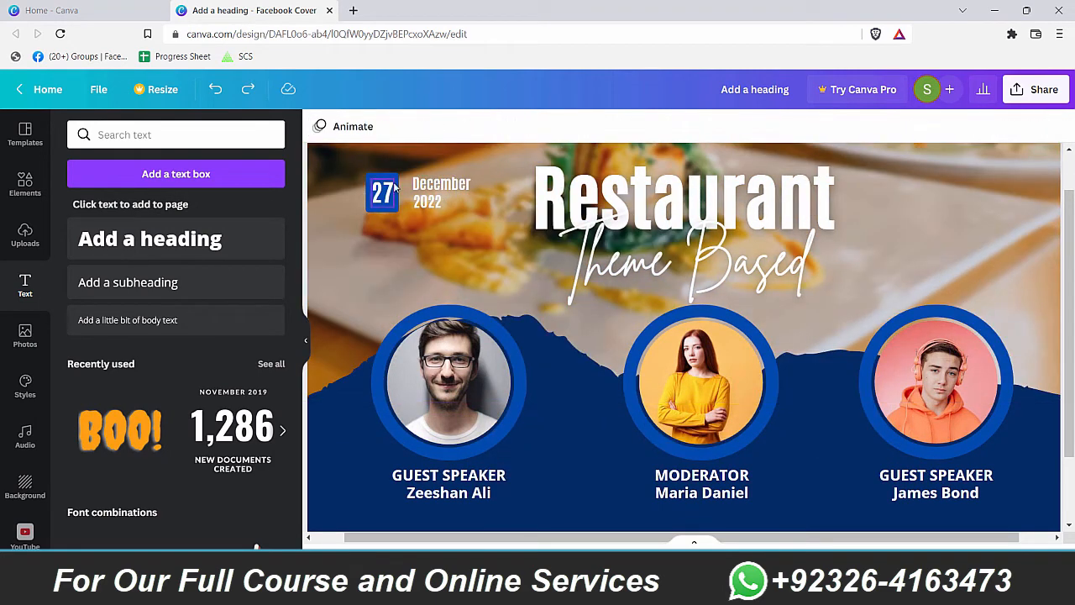
Step: Lock the blurred background food photo in place
scroll(424, 216, down, 3)
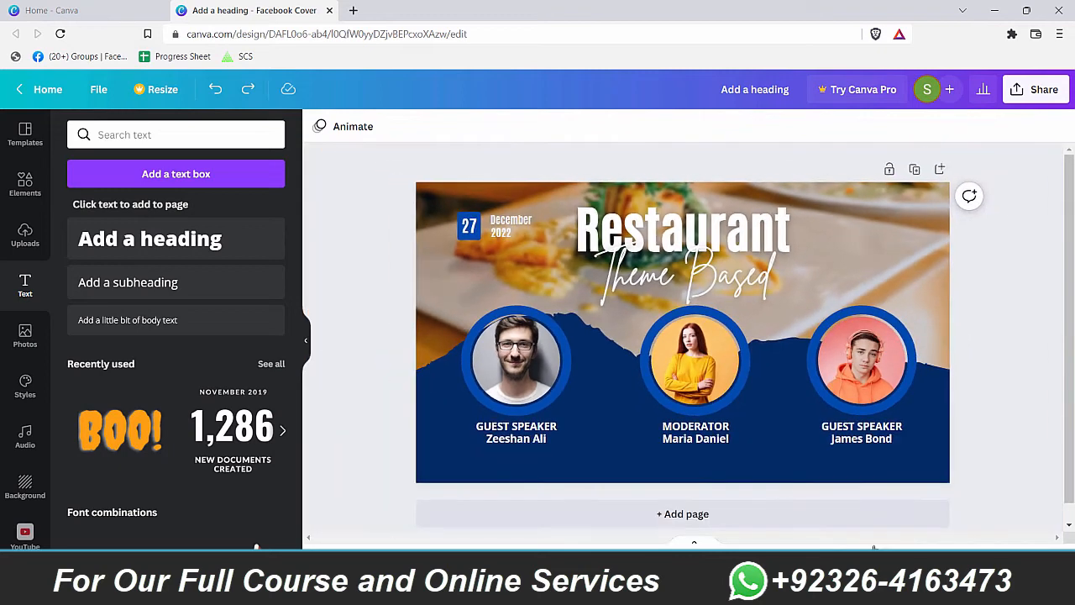
click(445, 216)
key(alt+shift+l)
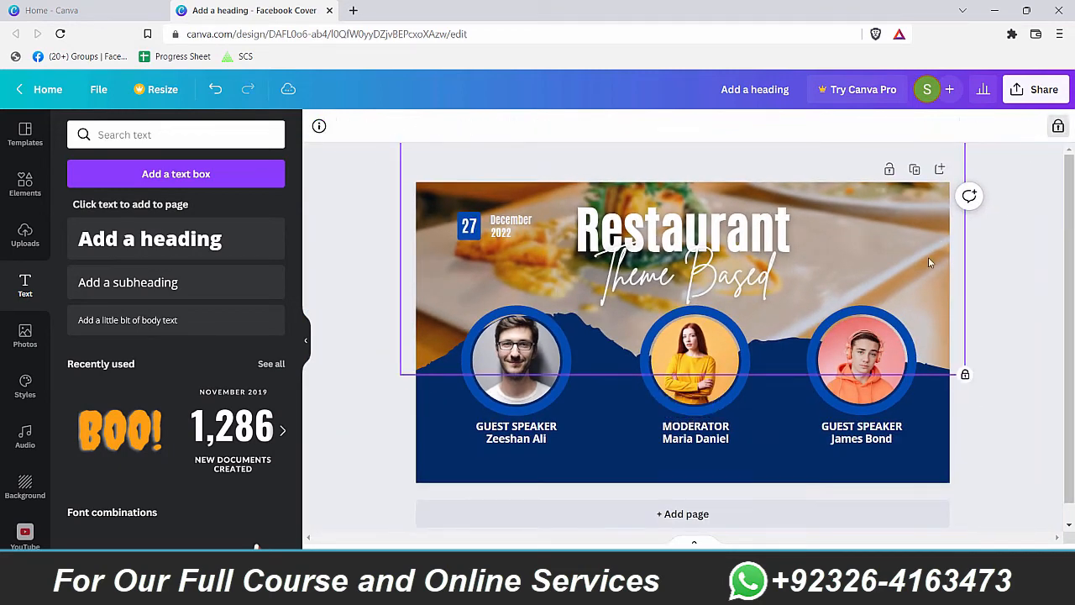
click(509, 238)
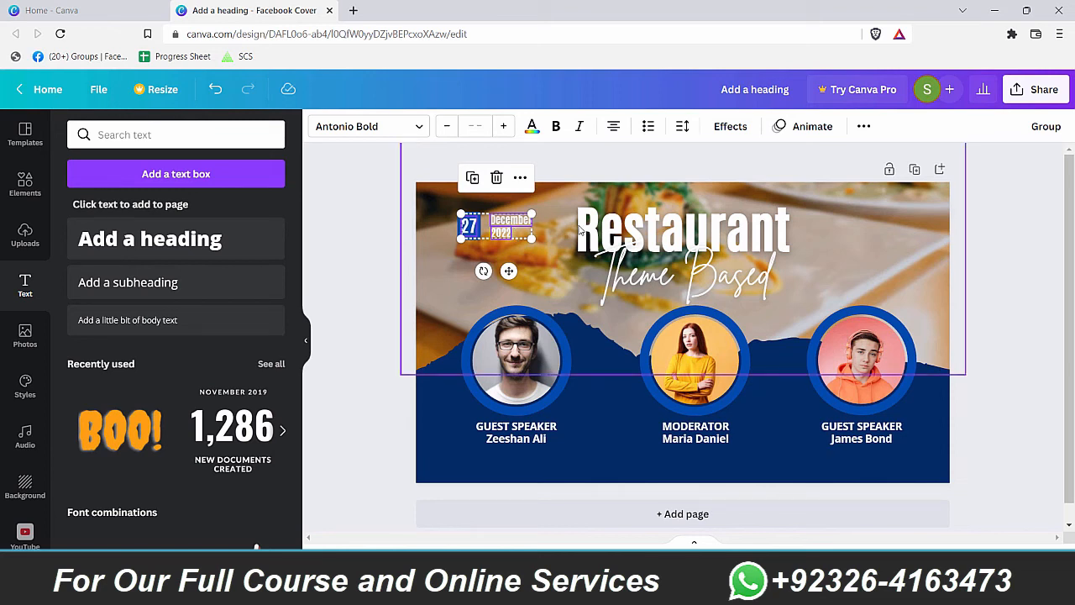
key(ctrl+z)
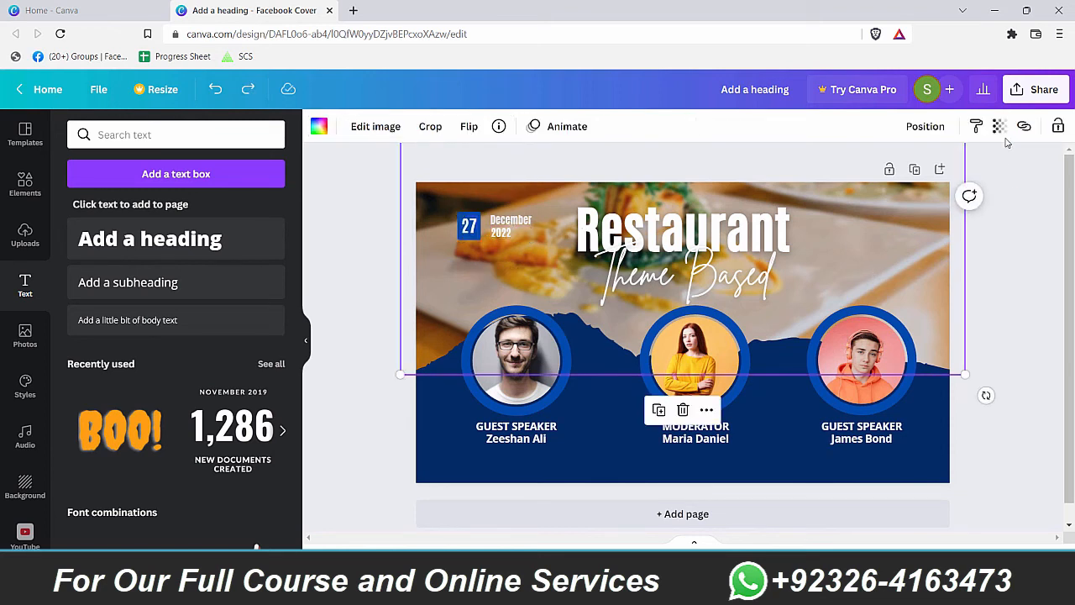
click(1058, 127)
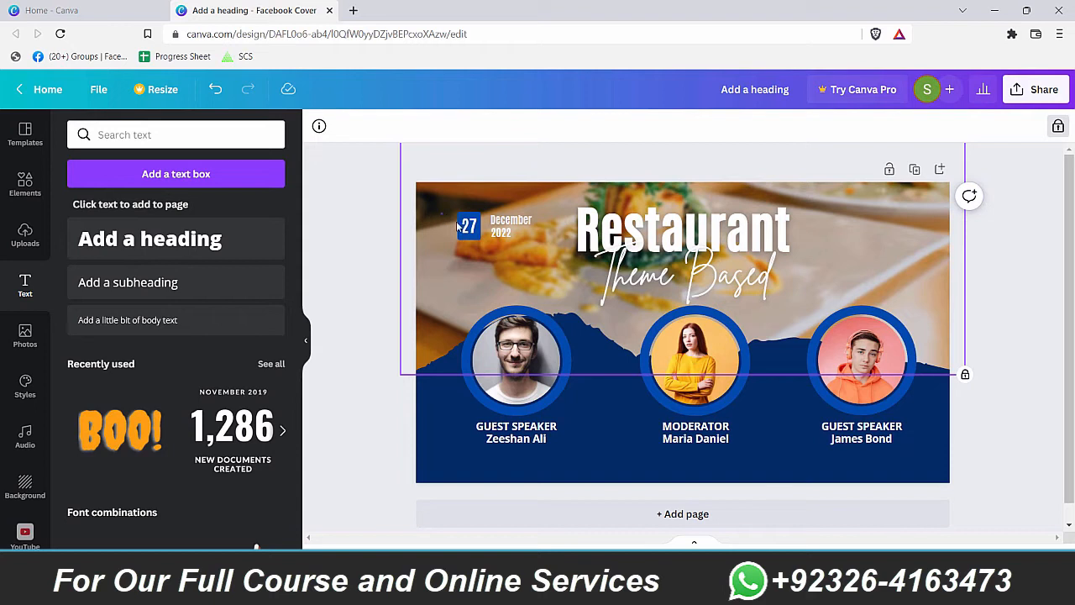
Step: Place a copy of the 27 December 2022 date badge to the right of the title
click(535, 252)
click(445, 280)
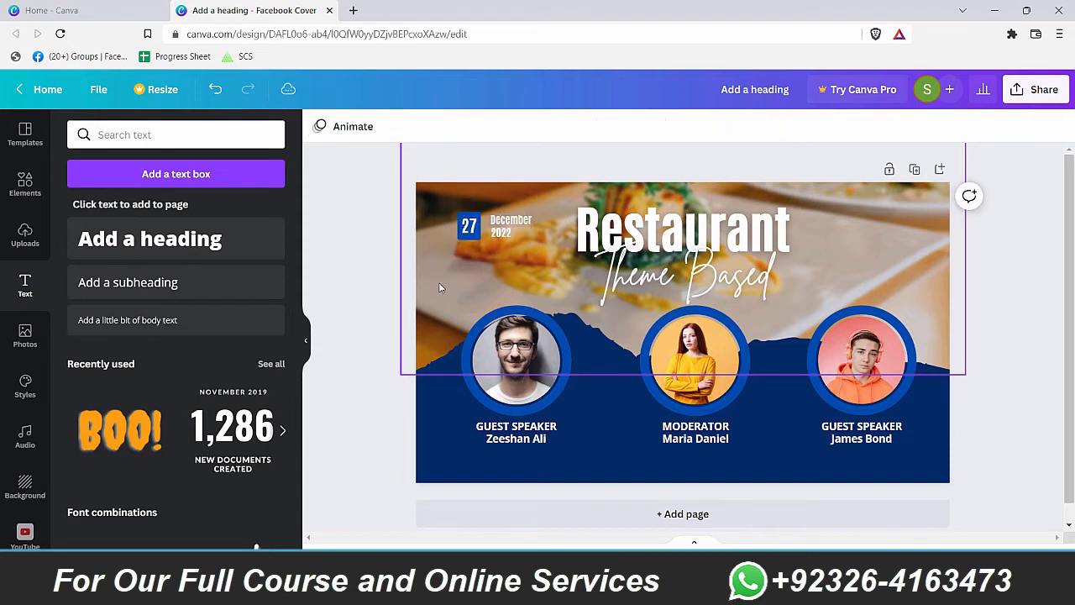
click(912, 277)
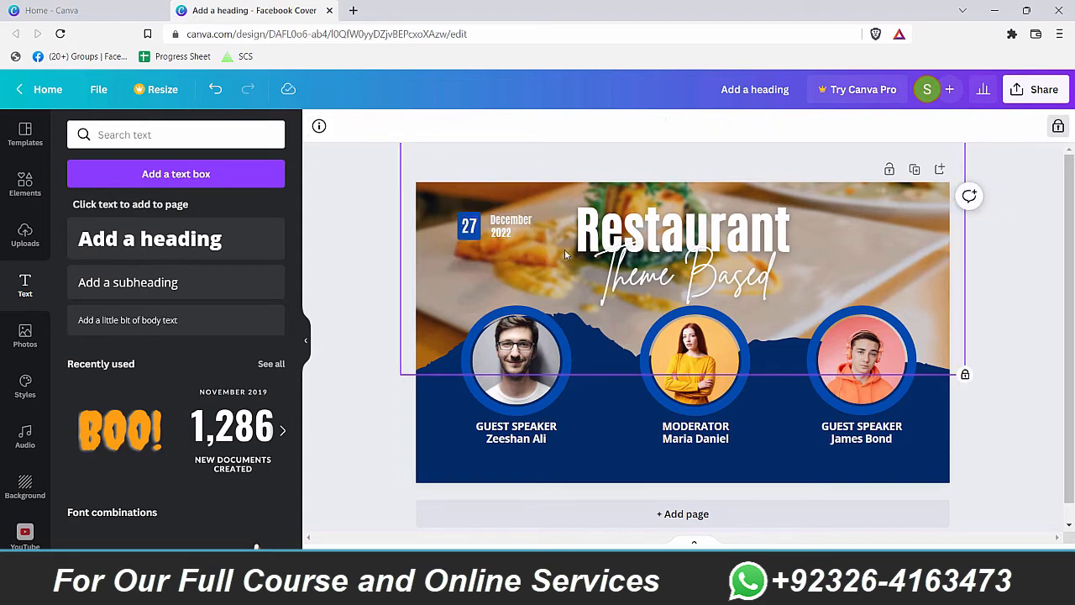
drag(533, 242, 876, 229)
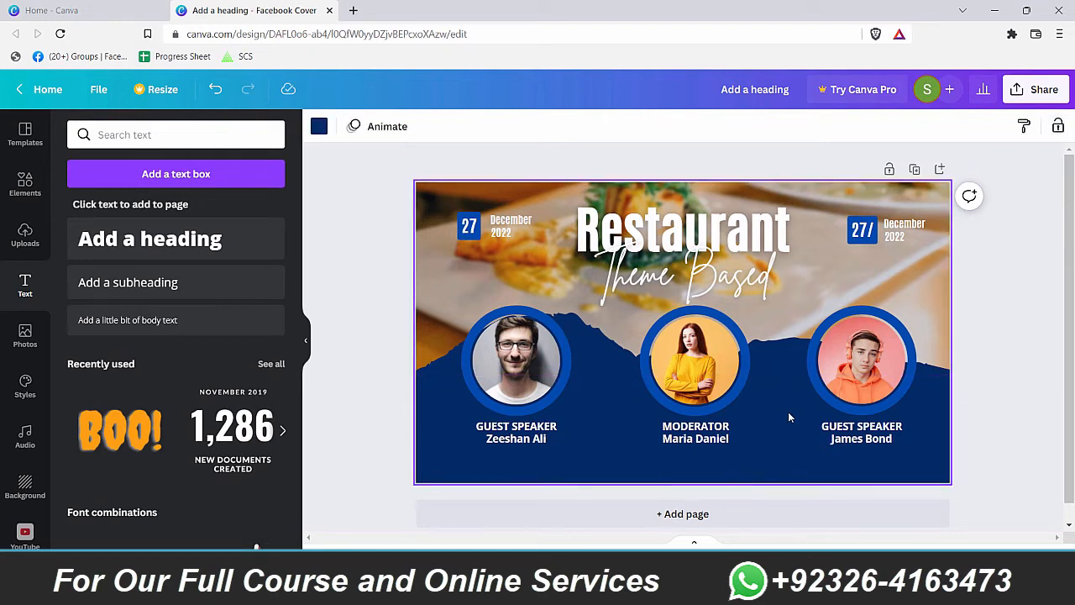
Step: Insert a clock graphic from a 'time' search, shrink it and colour it white
key(slash)
text(time)
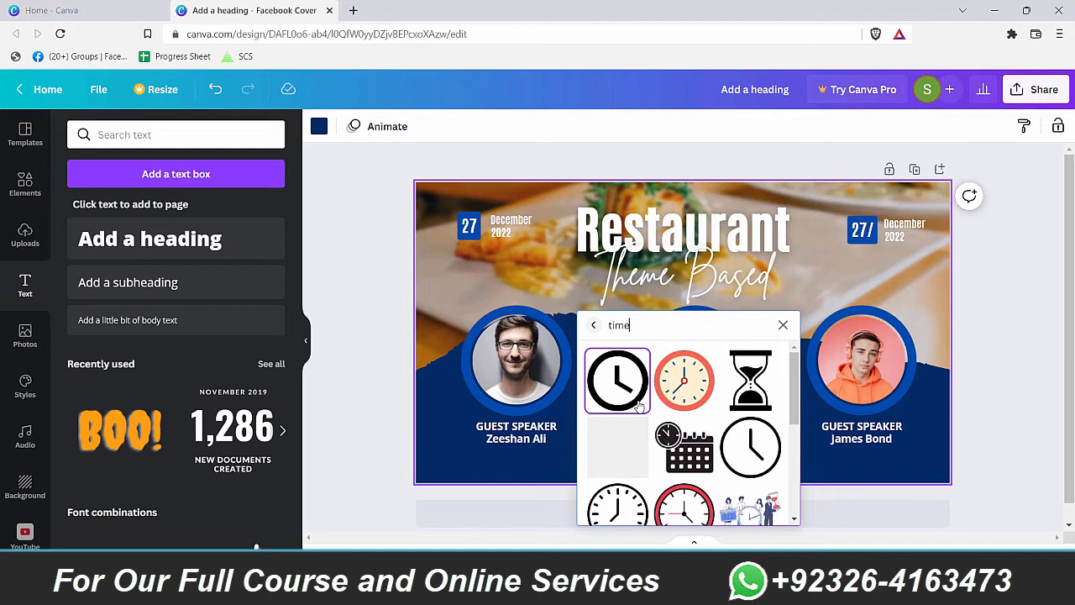
click(639, 407)
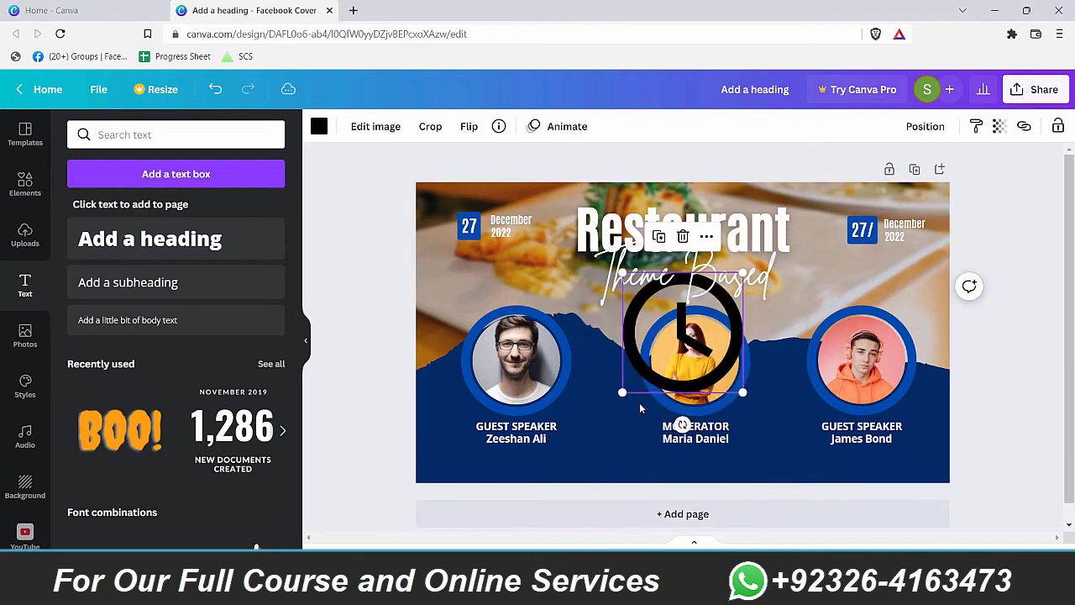
click(736, 292)
drag(931, 337, 826, 260)
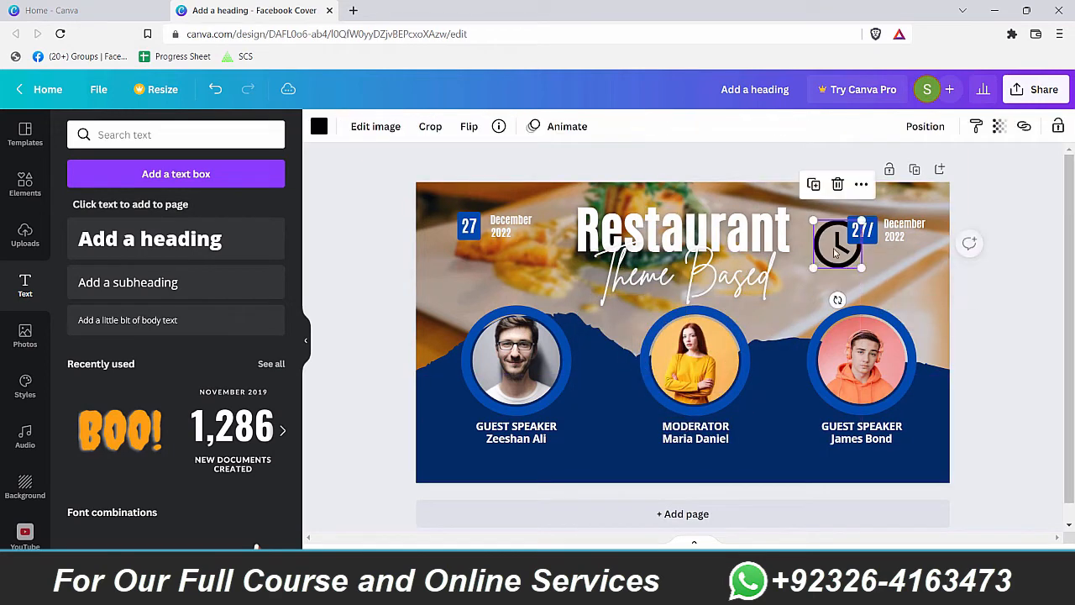
click(318, 126)
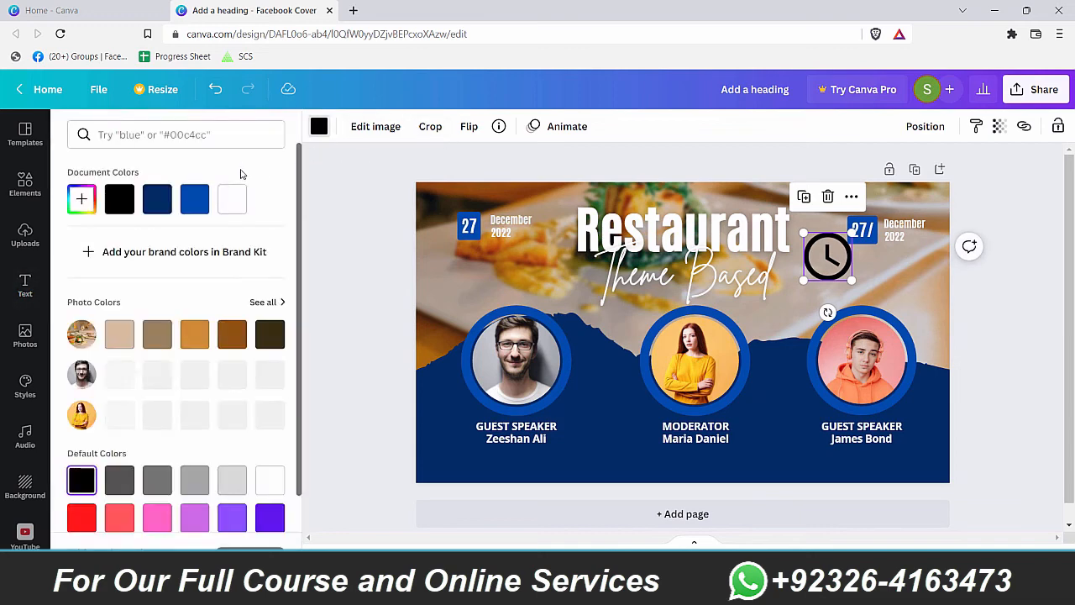
click(232, 199)
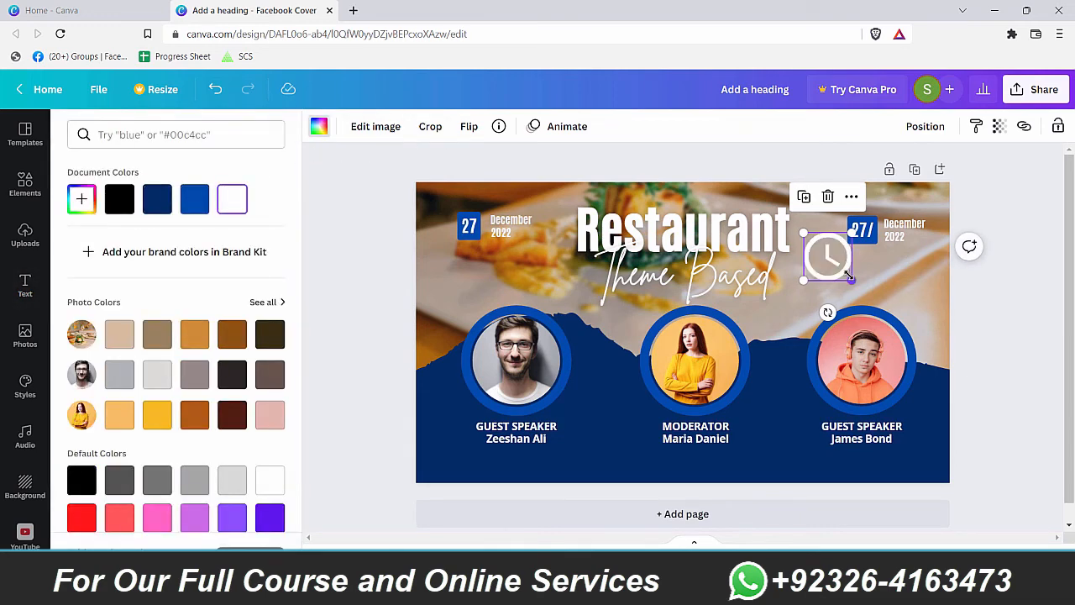
Step: Remove the 27 from the copied badge and send its blue square behind the clock
click(865, 231)
mouse_move(871, 233)
mouse_down()
mouse_move(890, 271)
mouse_move(856, 271)
mouse_move(818, 246)
mouse_move(873, 237)
mouse_up()
key(ctrl+z)
click(865, 232)
key(Delete)
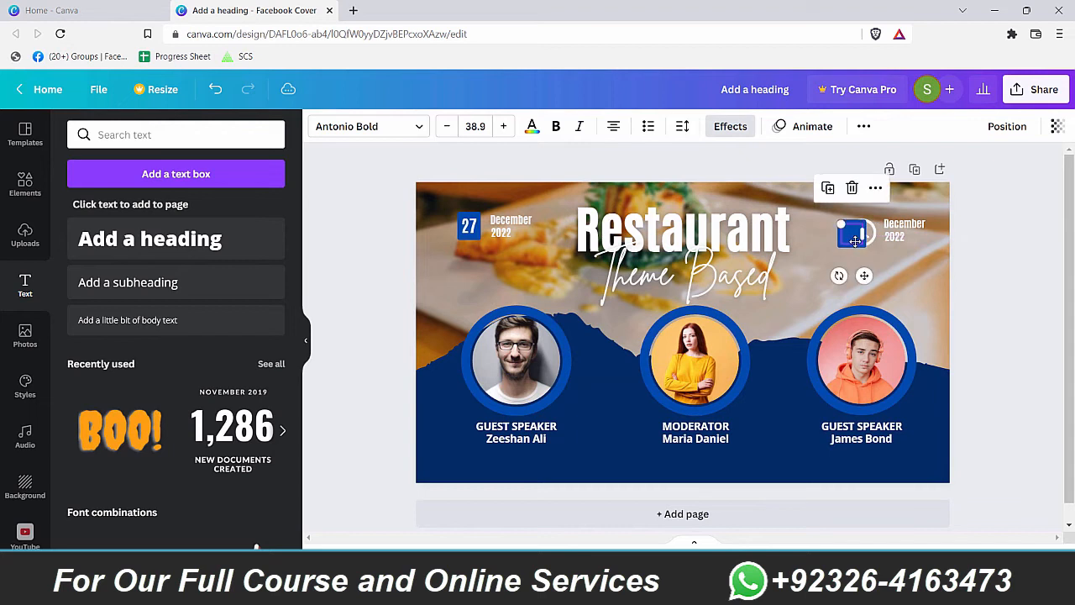
right_click(867, 241)
click(932, 353)
click(910, 275)
click(875, 245)
click(907, 264)
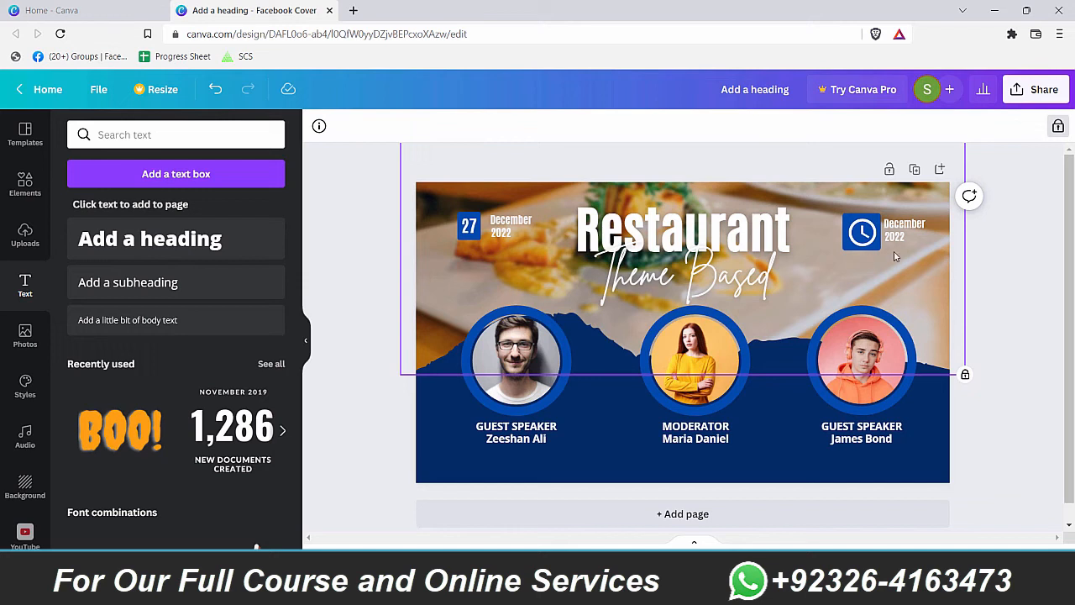
Step: Nudge the white clock icon slightly up and left in the top-right badge
click(872, 243)
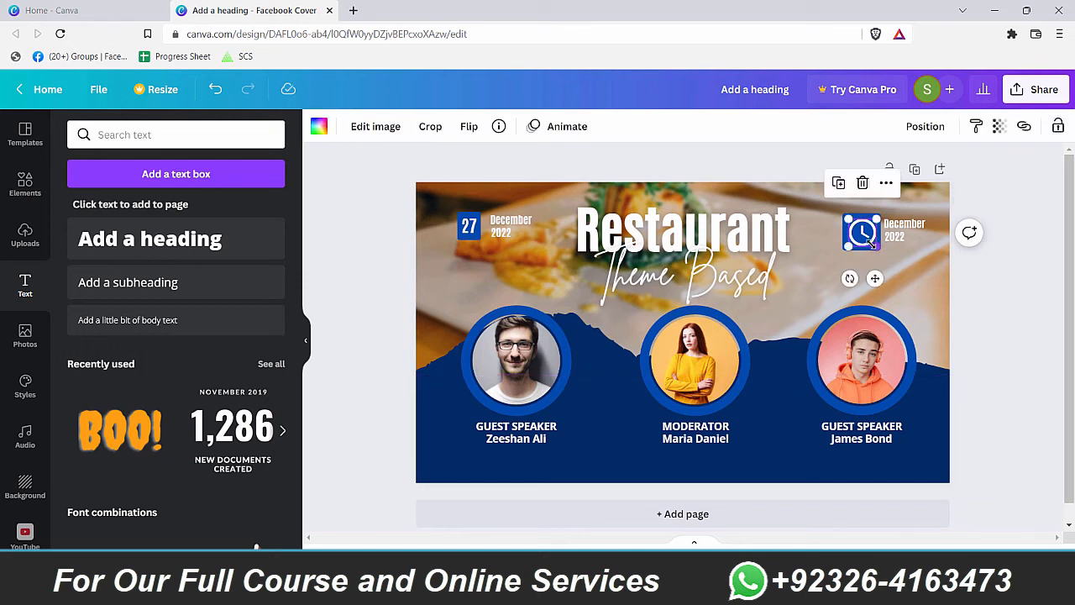
click(873, 241)
click(874, 240)
right_click(869, 238)
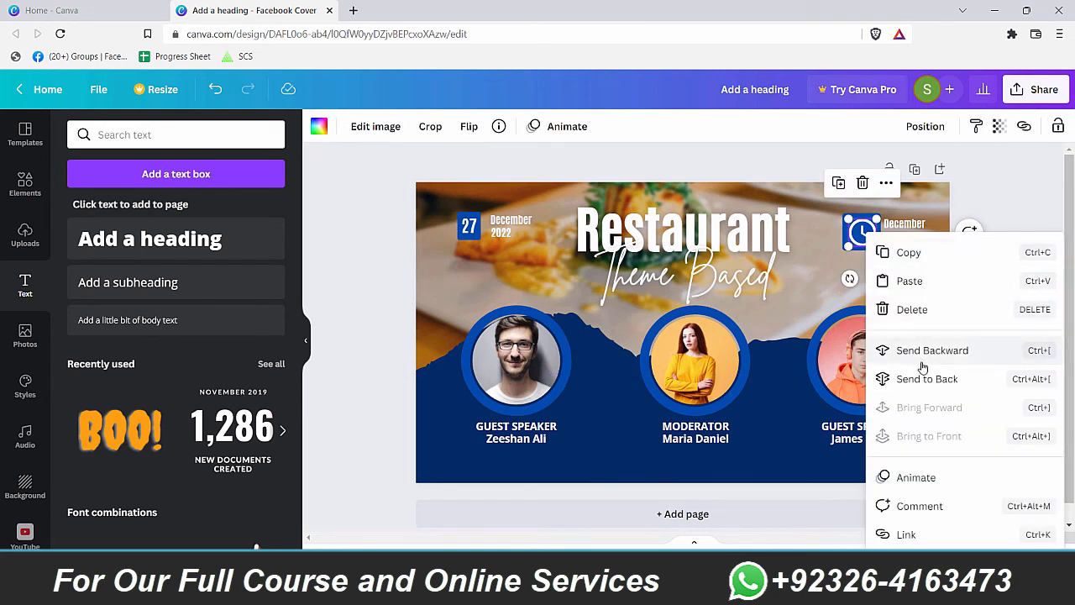
click(815, 347)
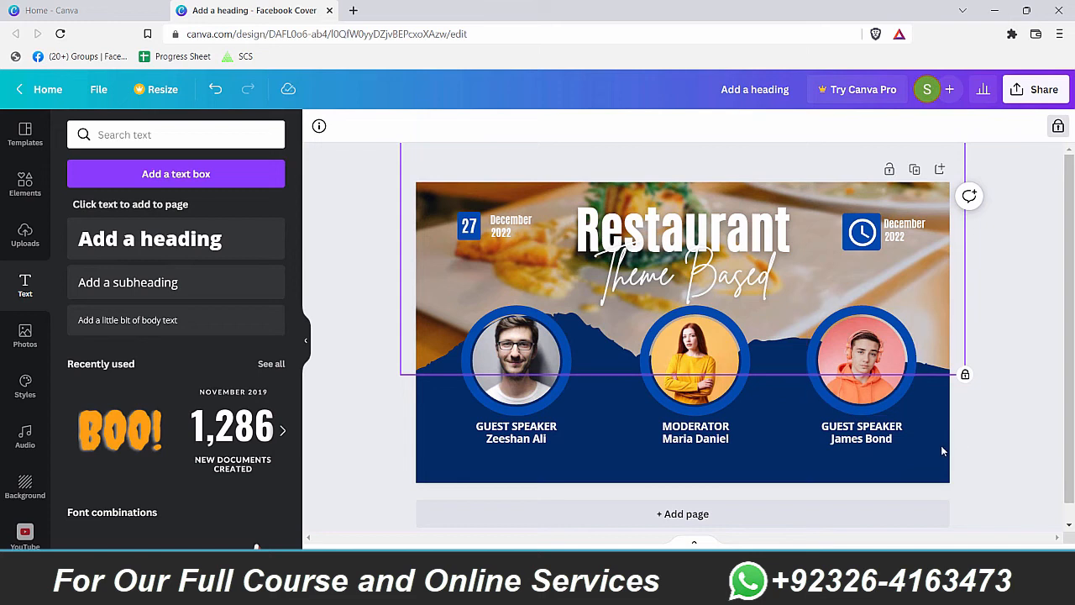
drag(868, 237, 867, 236)
Step: Shrink the blue square sitting behind the clock icon
click(877, 244)
click(885, 252)
click(878, 247)
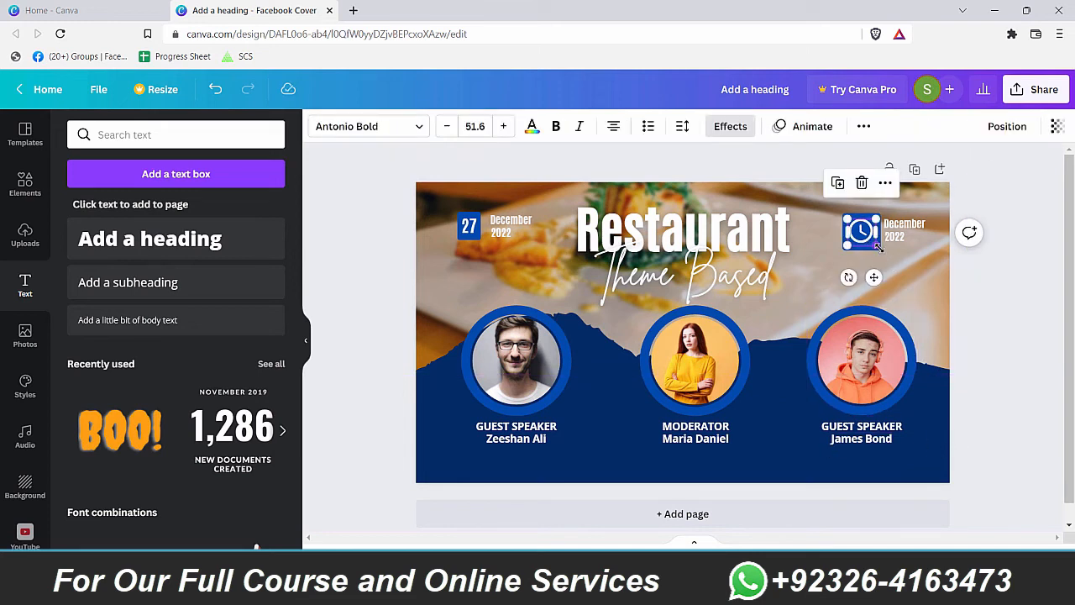
click(884, 252)
click(877, 246)
drag(876, 244, 869, 237)
click(1015, 315)
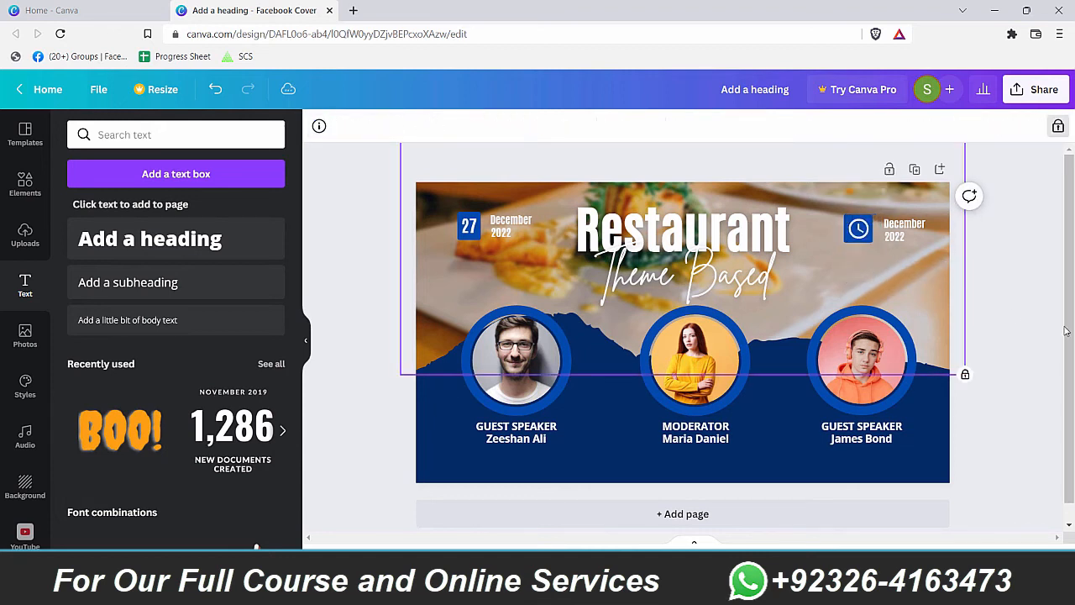
Step: Move the blue square under the clock, enlarge it to 51.6, and send it backward
click(898, 220)
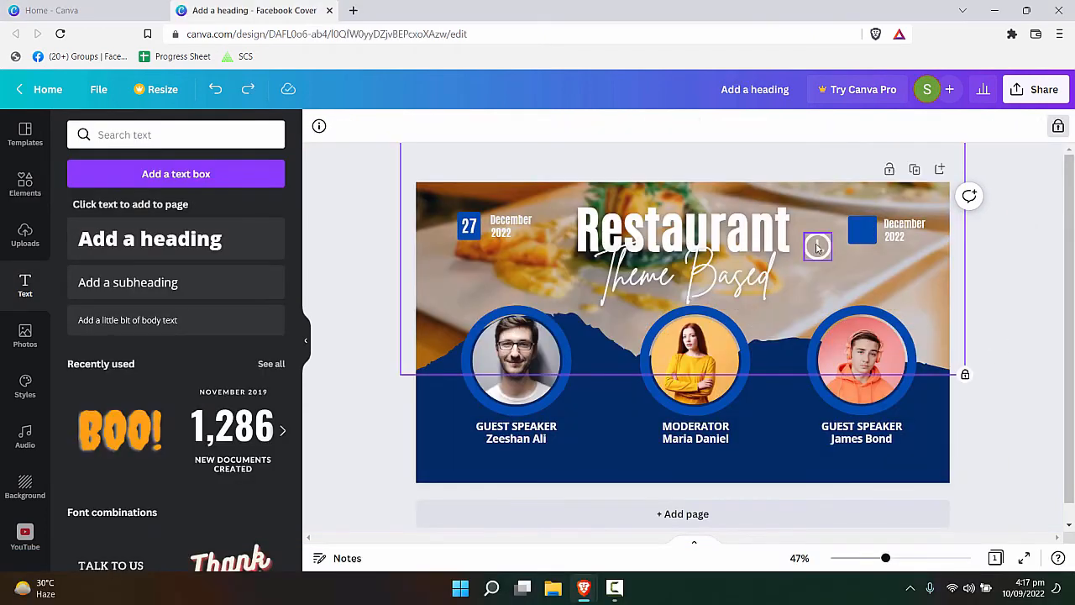
click(861, 229)
click(870, 236)
drag(867, 237, 856, 242)
drag(856, 242, 857, 242)
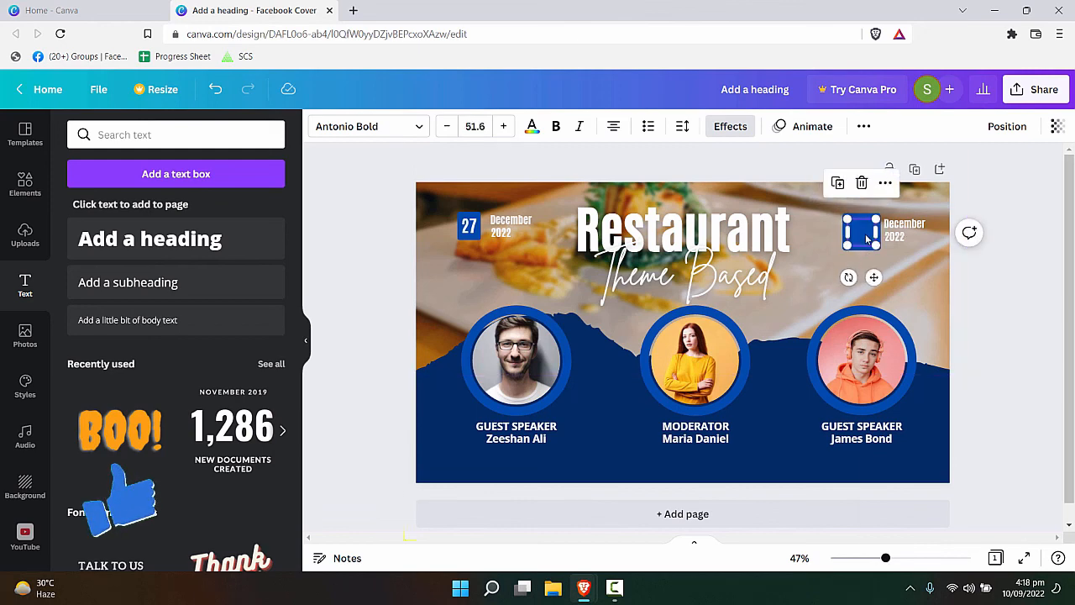
right_click(869, 236)
click(924, 351)
click(875, 223)
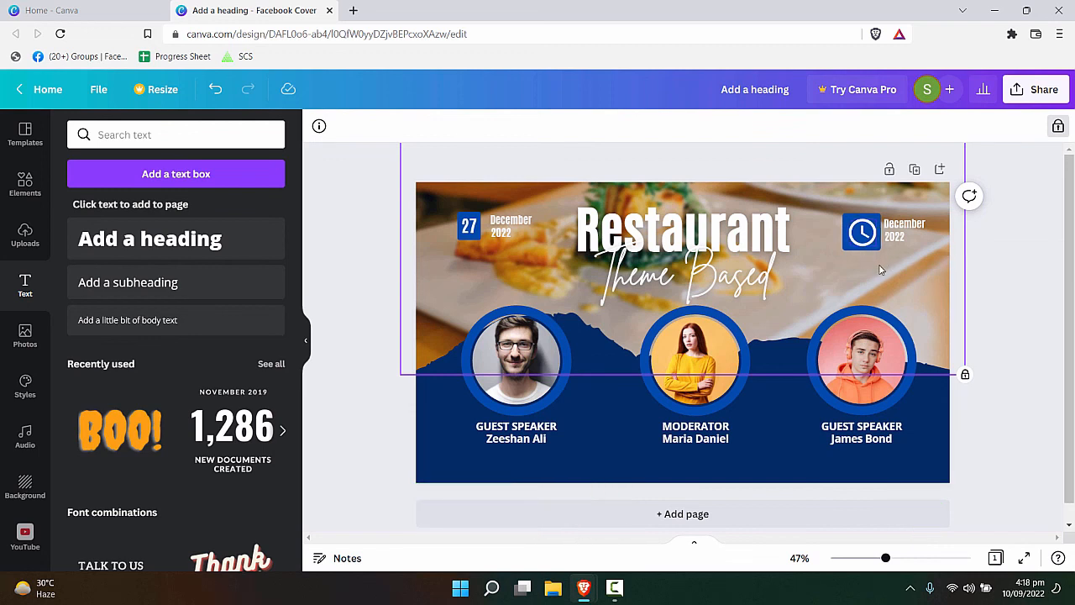
Step: Check that the white clock icon is centred inside the blue square
click(874, 241)
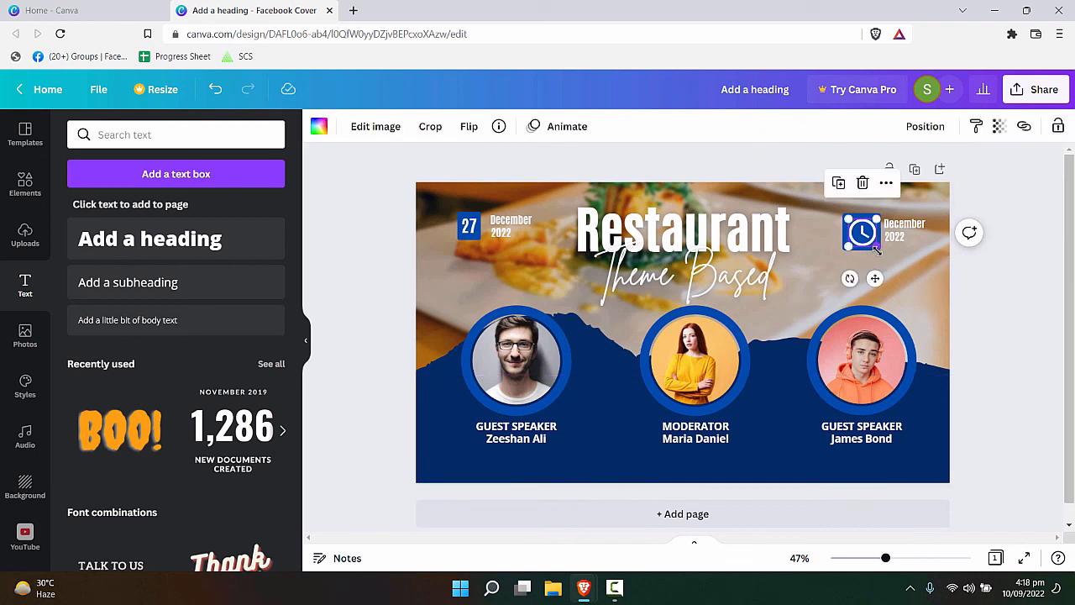
click(871, 259)
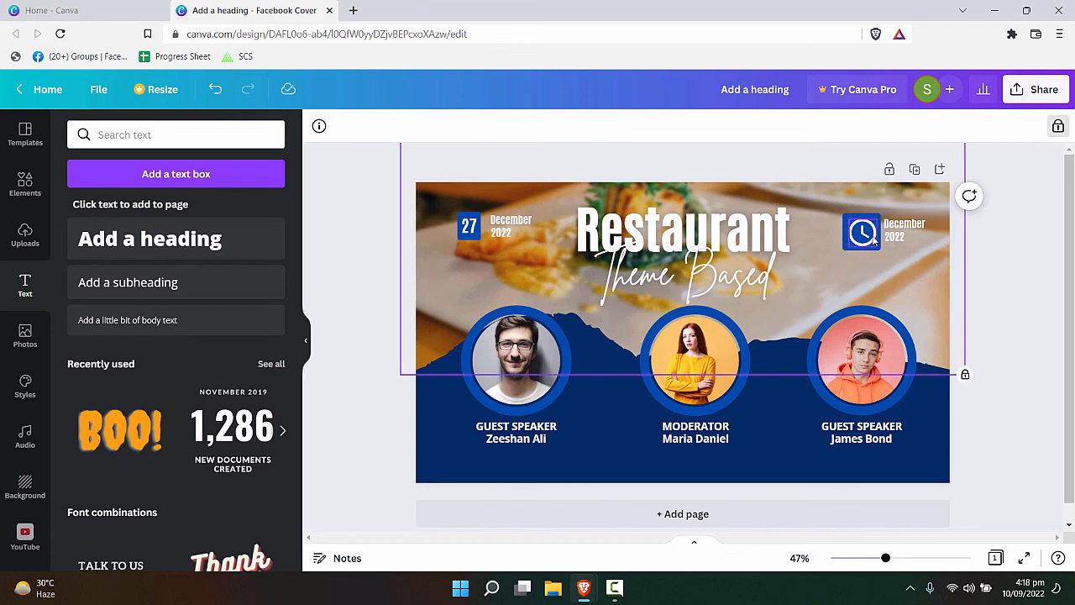
click(873, 239)
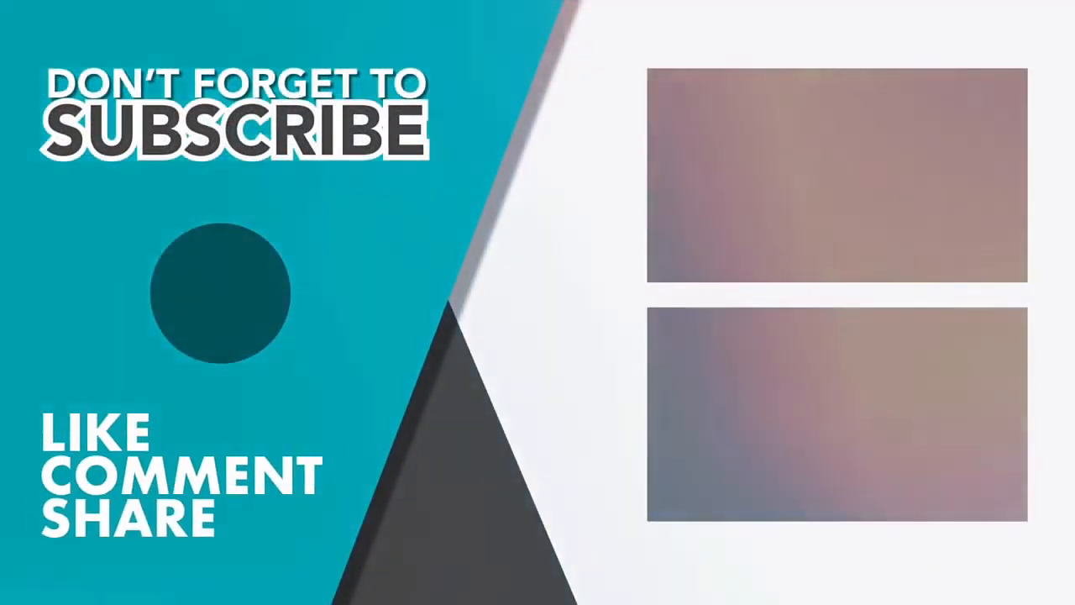